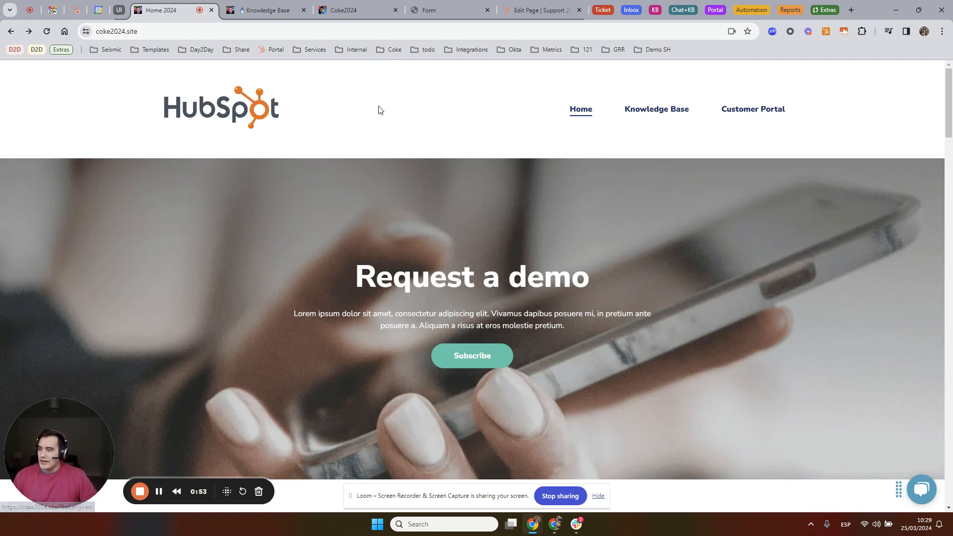
- Look through the sections of the coke2024.site home page and return to its header
scroll(511, 179, down, 5)
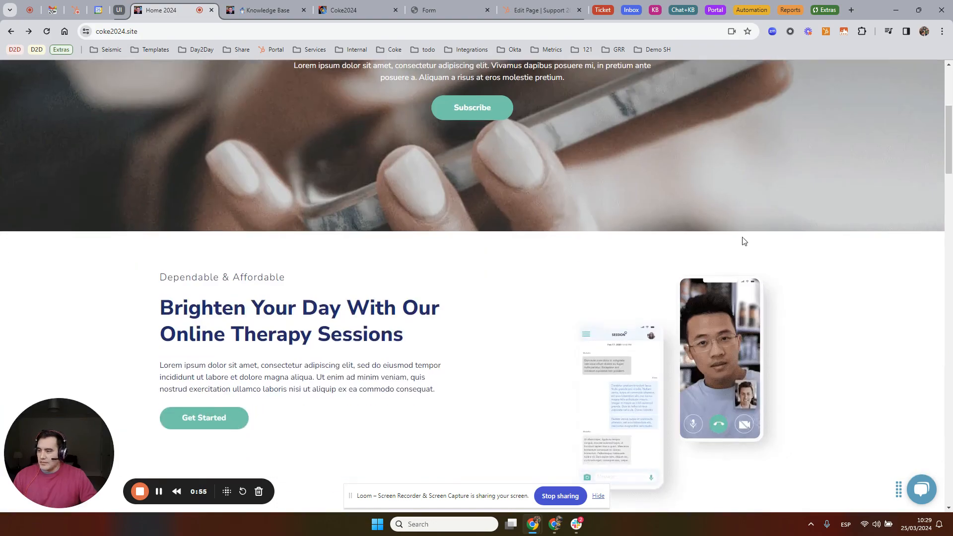
scroll(729, 239, down, 10)
scroll(645, 240, up, 12)
scroll(635, 240, down, 10)
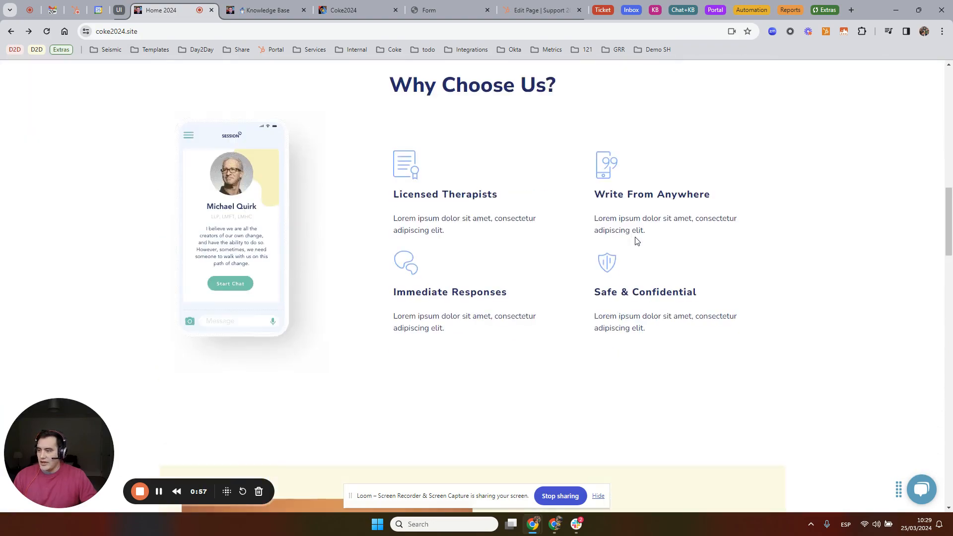
scroll(636, 241, down, 6)
scroll(814, 224, up, 20)
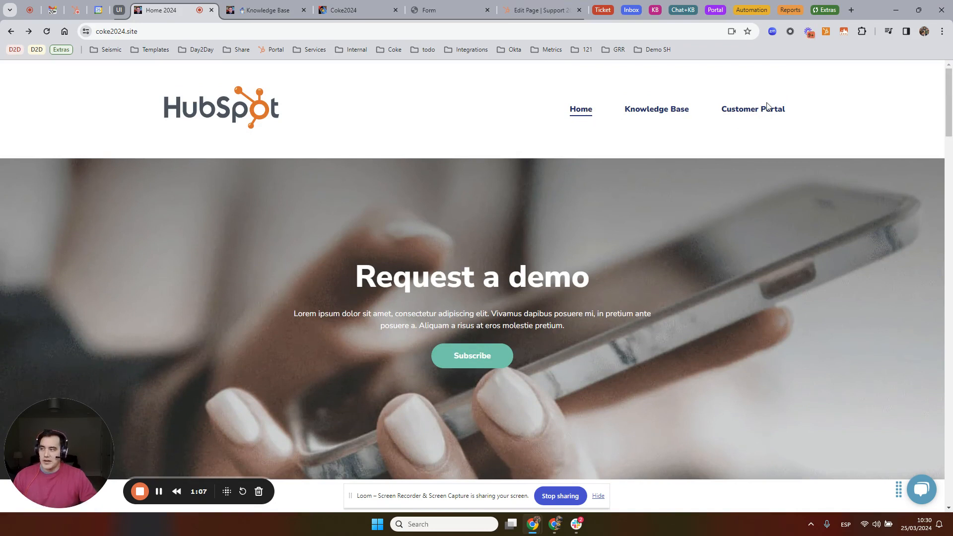
- View the knowledge base home page, the customer portal's ticket list and the standalone support form in turn
click(267, 10)
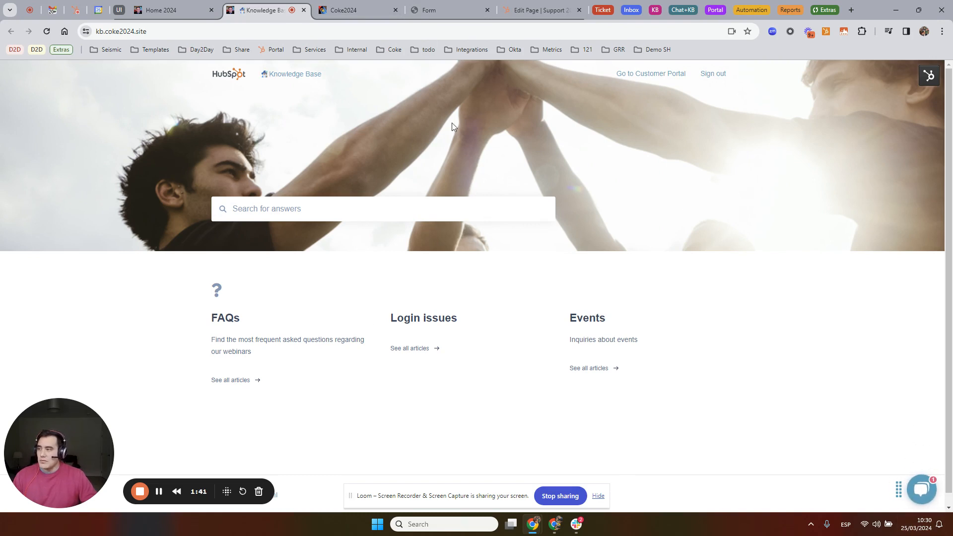
click(344, 5)
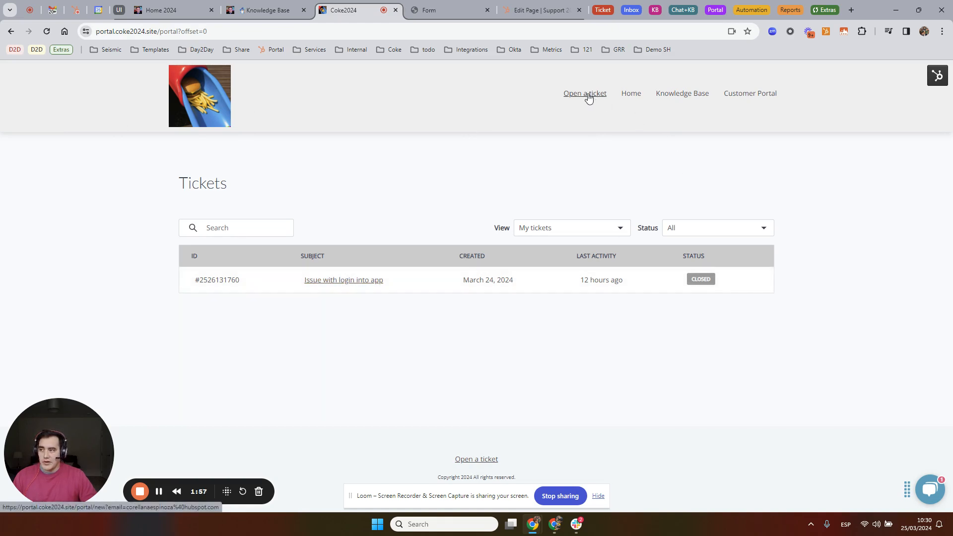
click(434, 5)
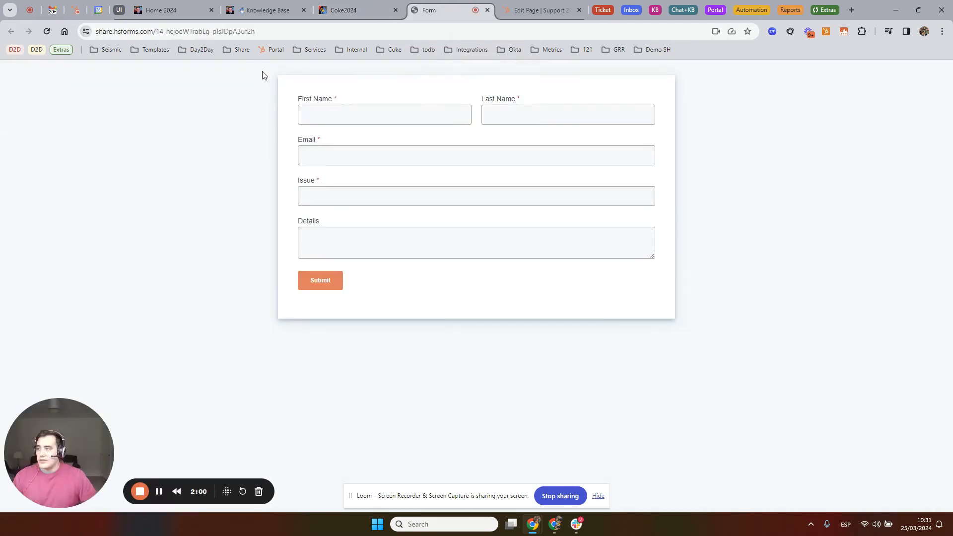
click(212, 33)
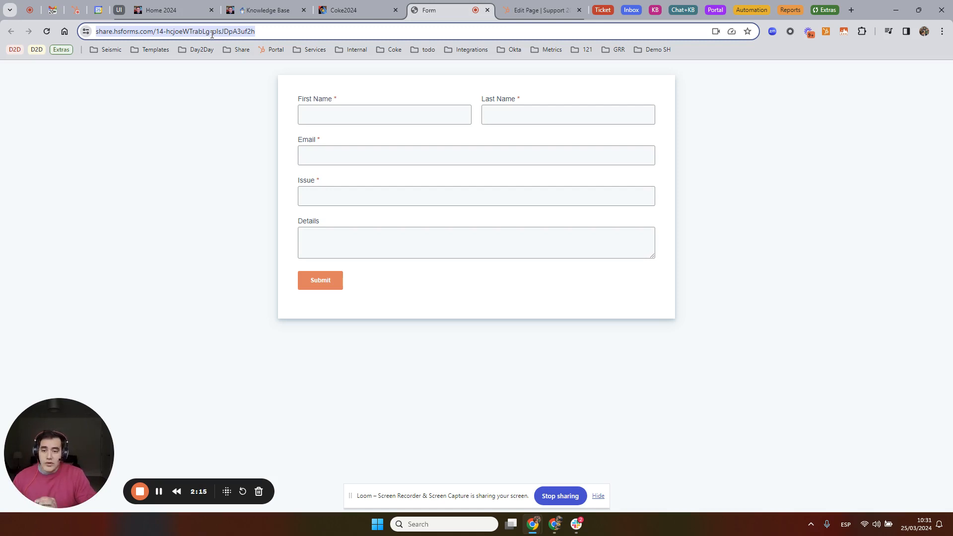
text(o)
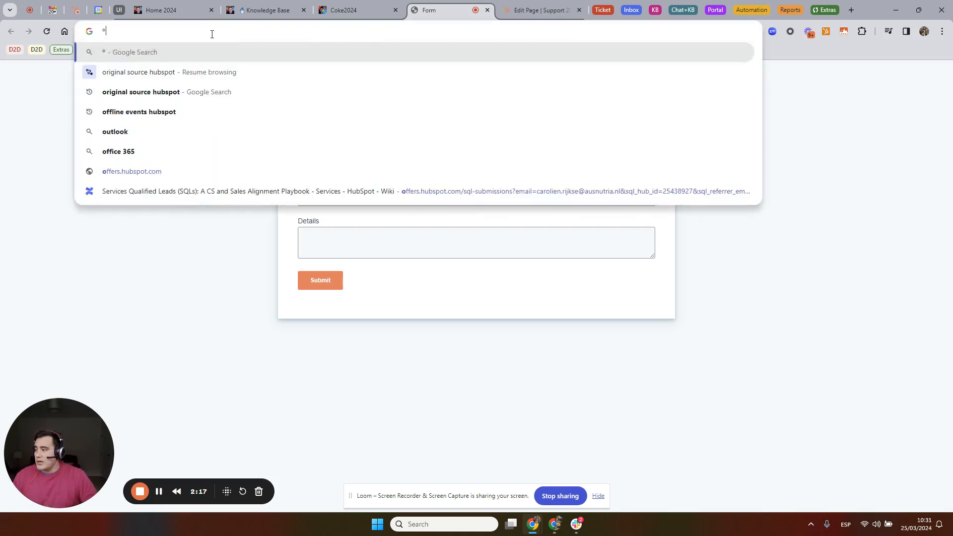
key(Escape)
key(Escape)
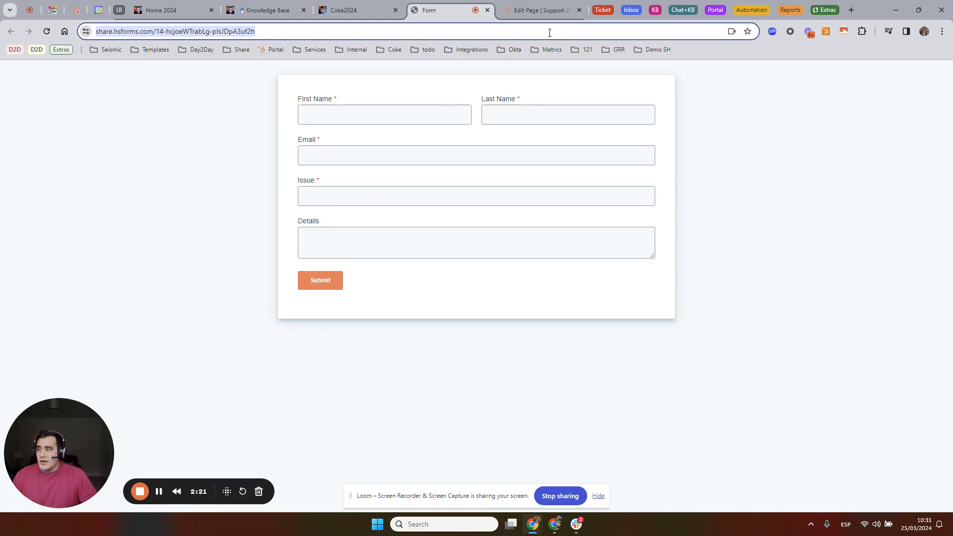
- Switch to the Support 2024 page editor and look over the page, including its Contact Support form
click(529, 9)
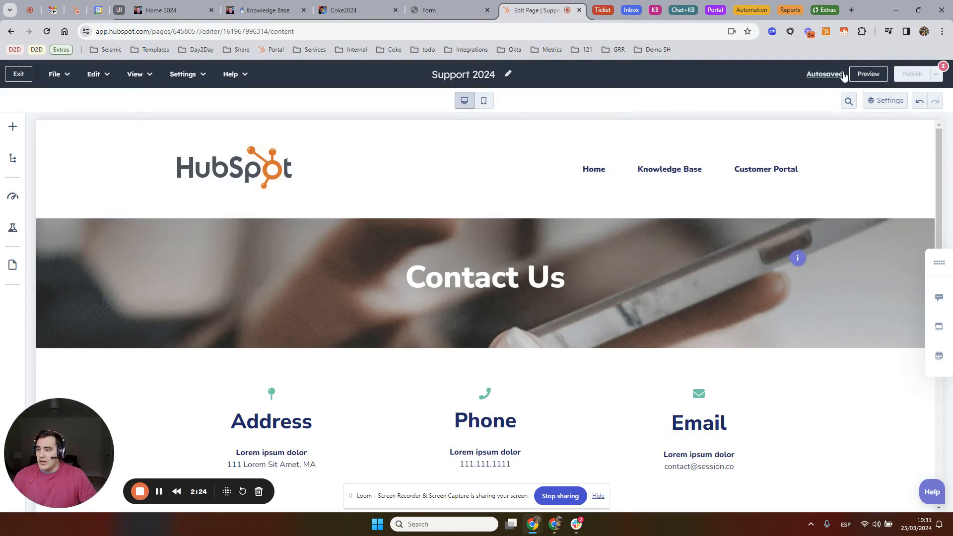
scroll(680, 268, down, 14)
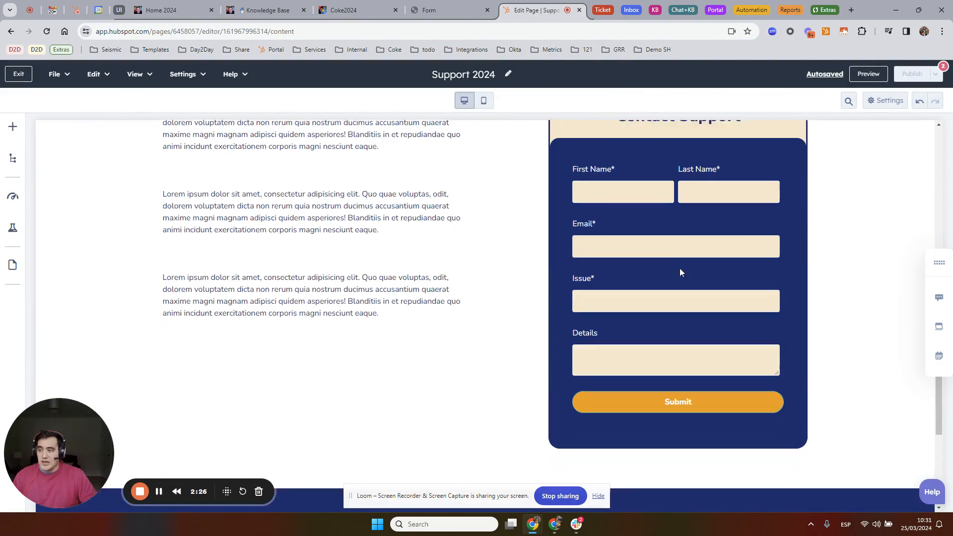
scroll(668, 262, up, 12)
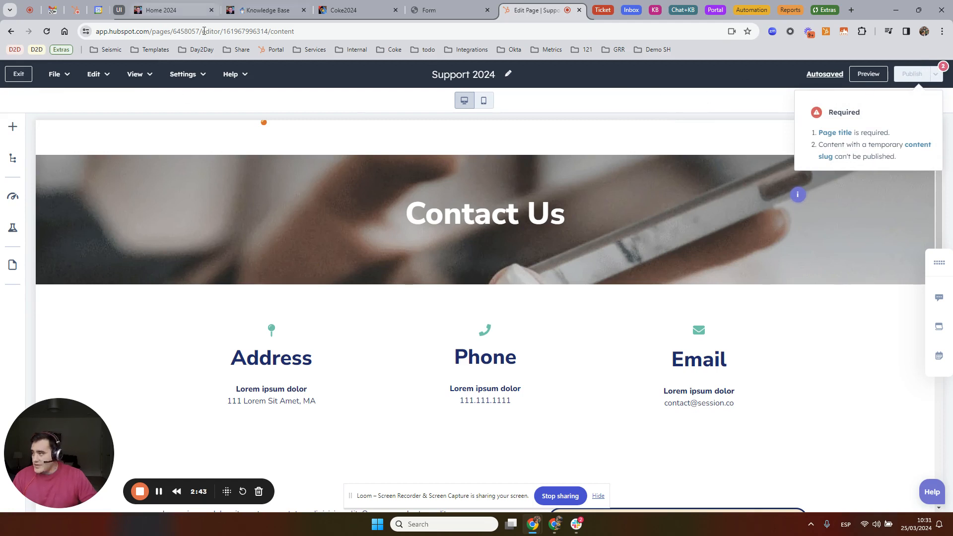
- In the Support 2024 page's general settings, set the page title to "contact support" and use contact-support as the content slug
click(195, 79)
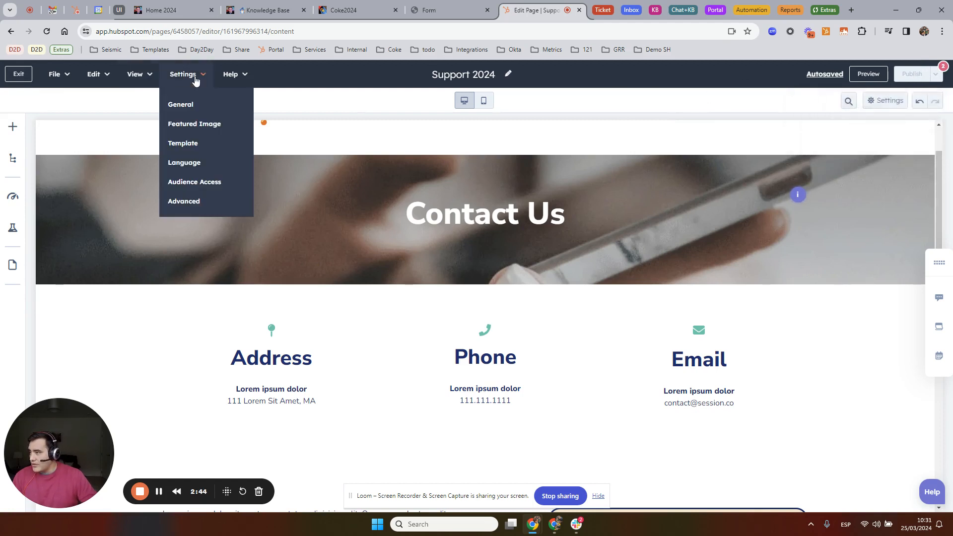
click(231, 84)
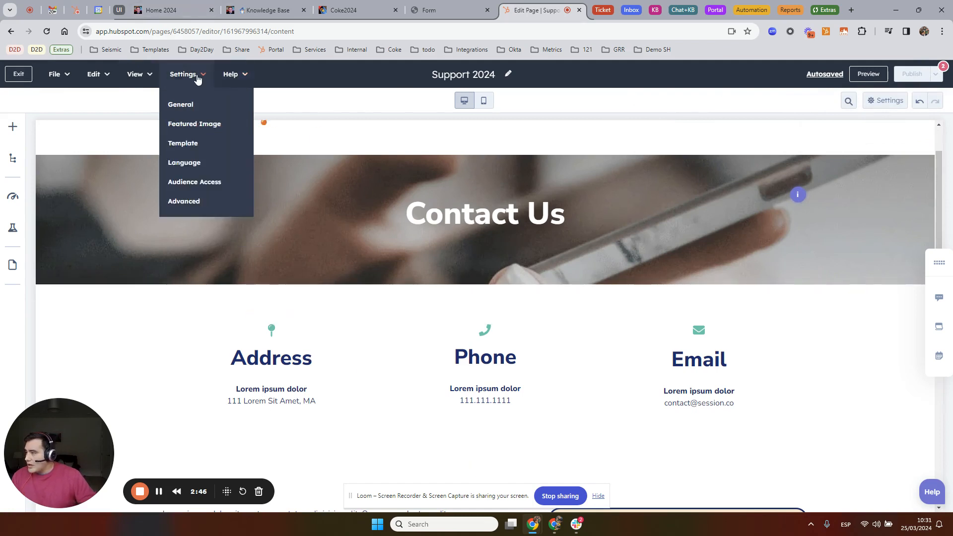
mouse_move(903, 73)
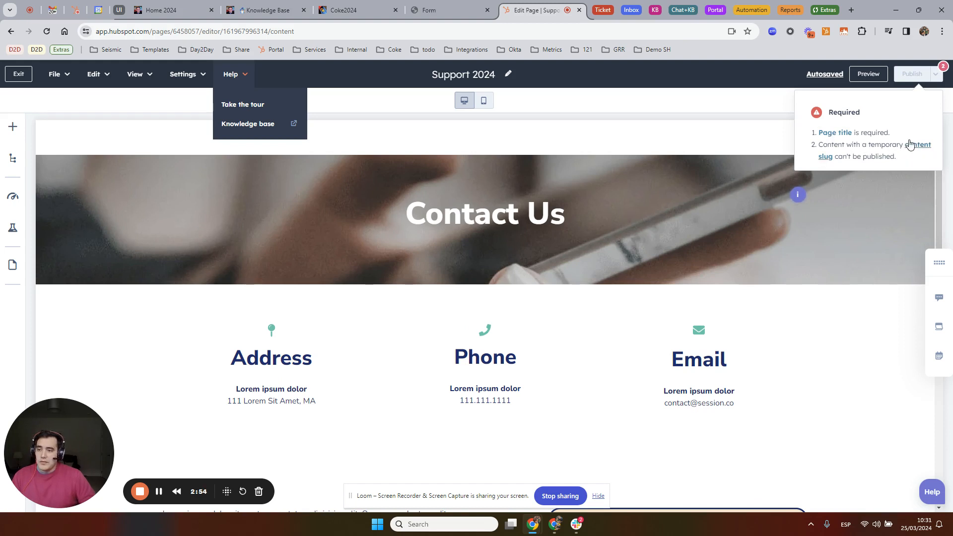
click(201, 84)
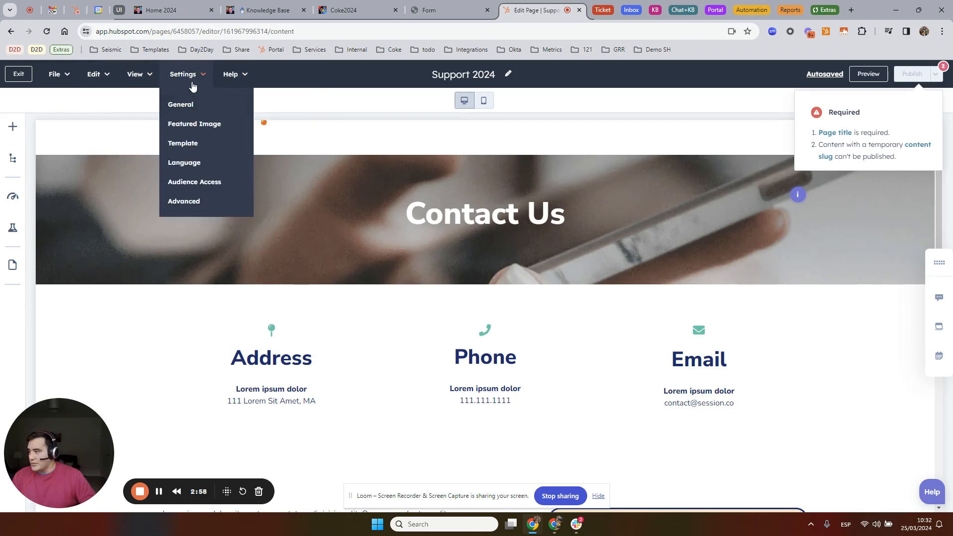
click(190, 105)
click(390, 231)
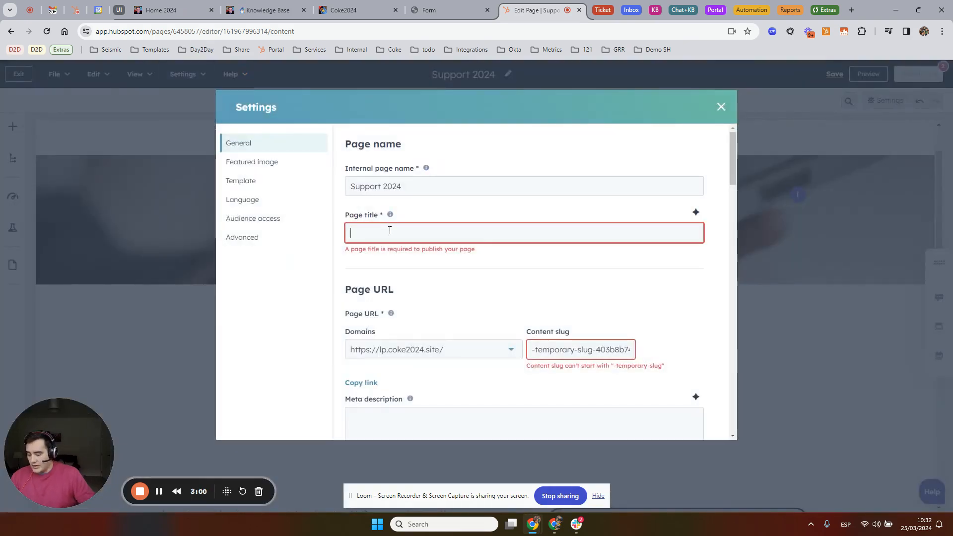
text(contact support)
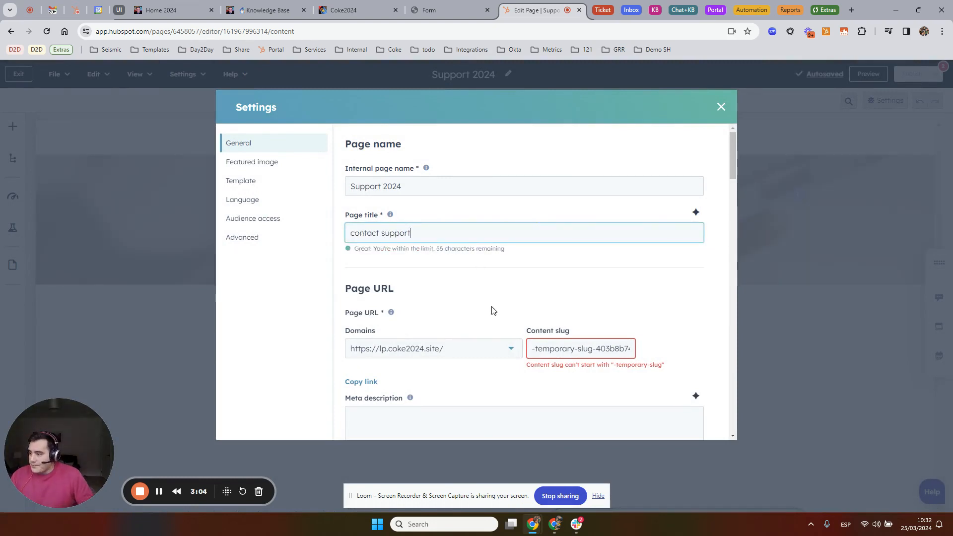
scroll(493, 308, down, 2)
triple_click(564, 248)
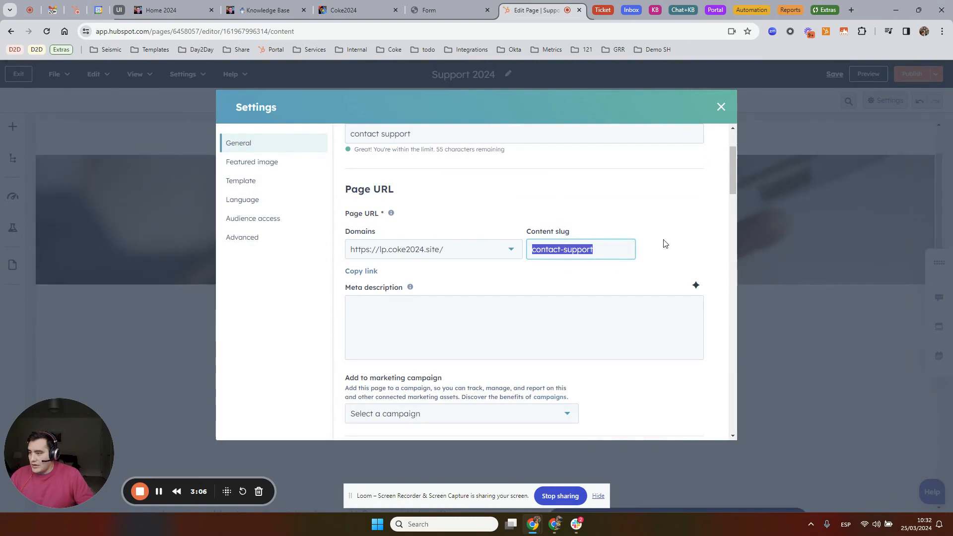
click(678, 212)
- Review the remaining template and advanced settings, close the settings and publish the Support 2024 page
scroll(440, 323, down, 5)
scroll(439, 323, down, 8)
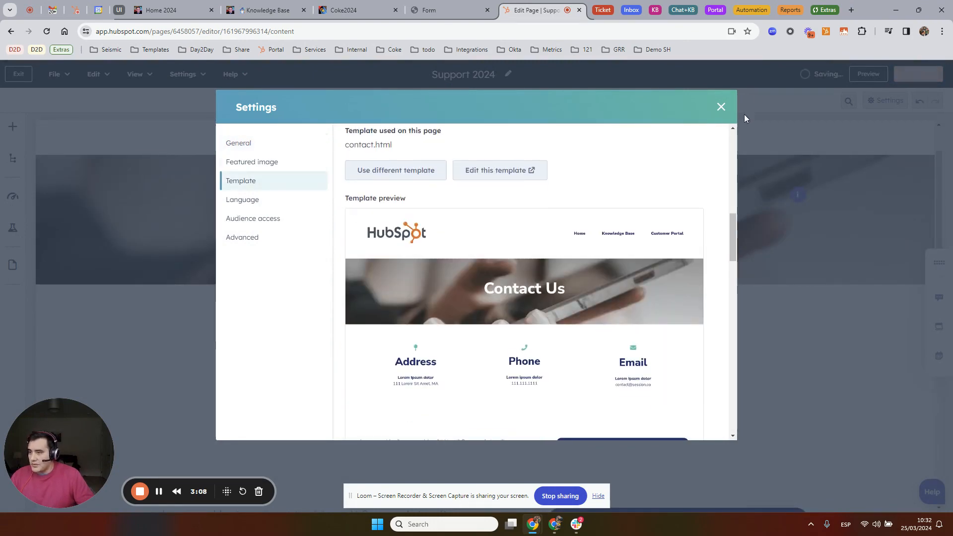
scroll(448, 284, down, 13)
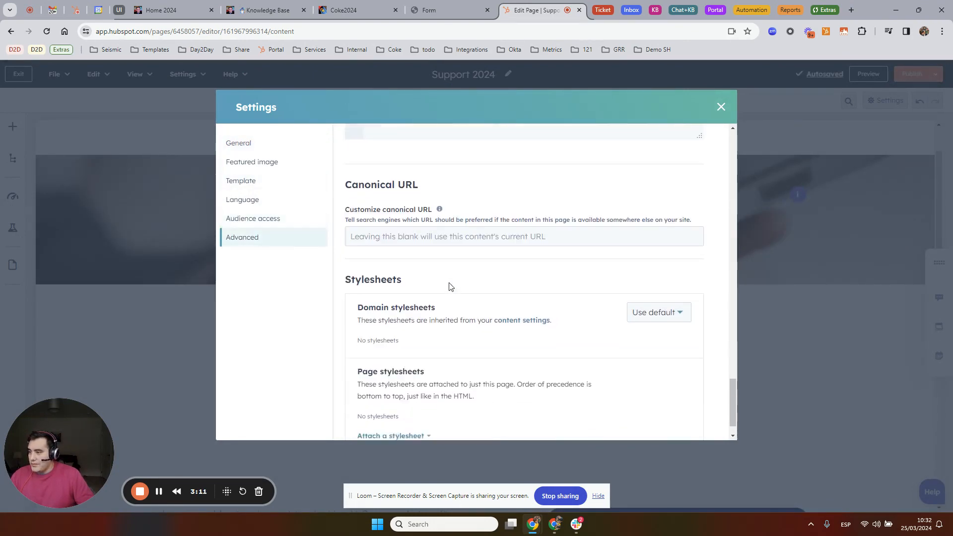
scroll(462, 289, up, 7)
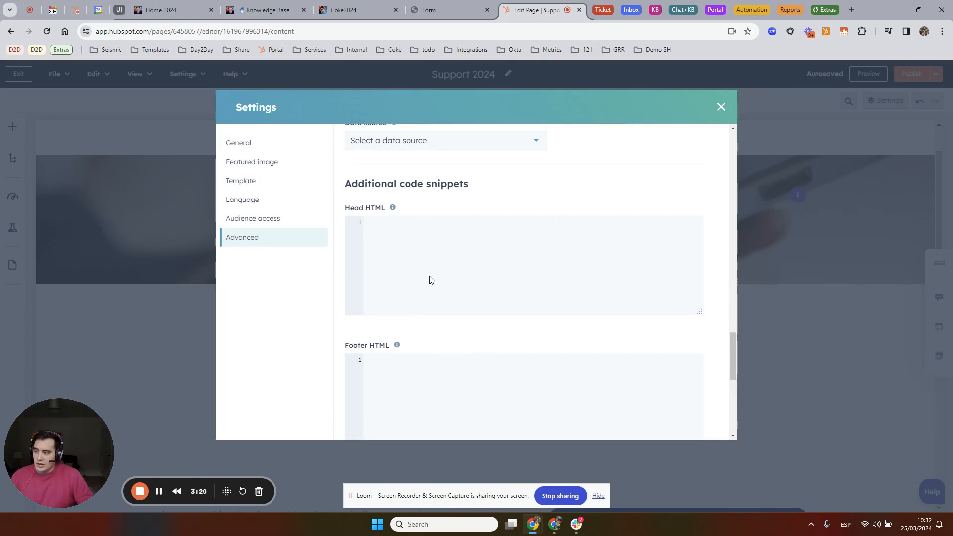
click(721, 106)
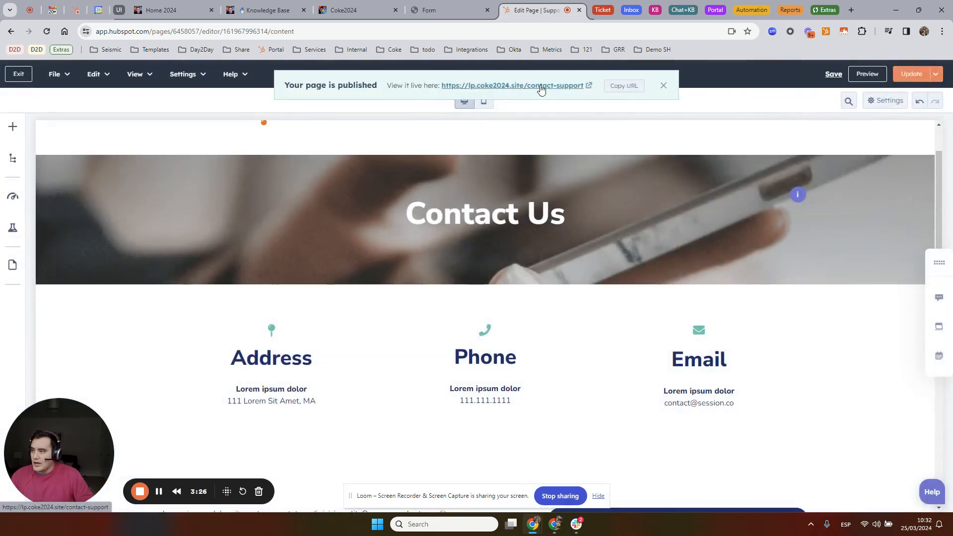
- Open the published contact-support page and look through it down to the Contact Support form
click(541, 86)
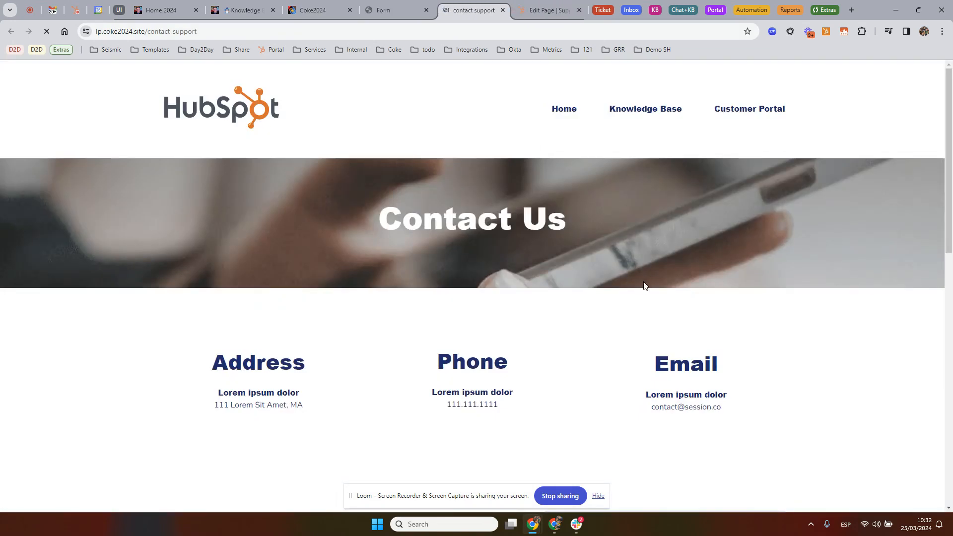
scroll(724, 310, down, 4)
scroll(671, 264, down, 5)
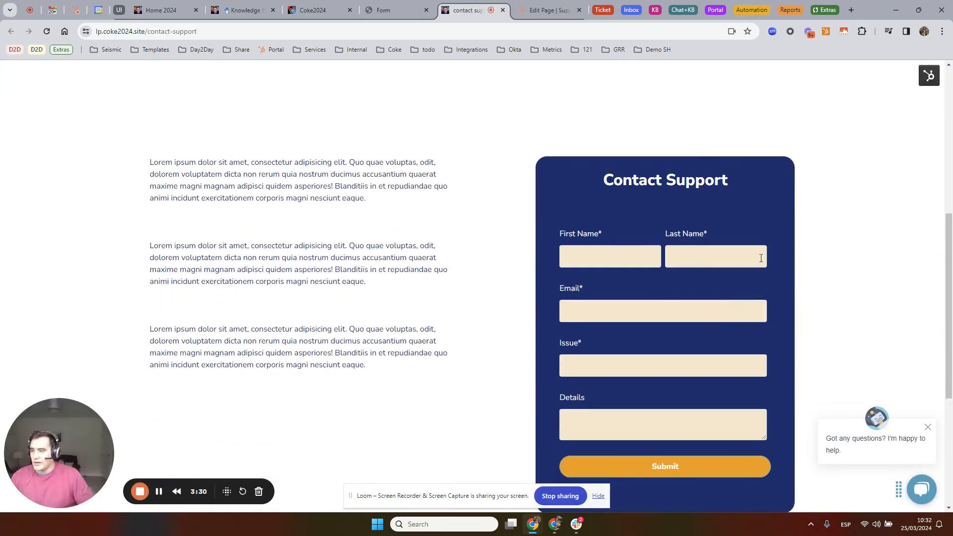
scroll(759, 262, up, 12)
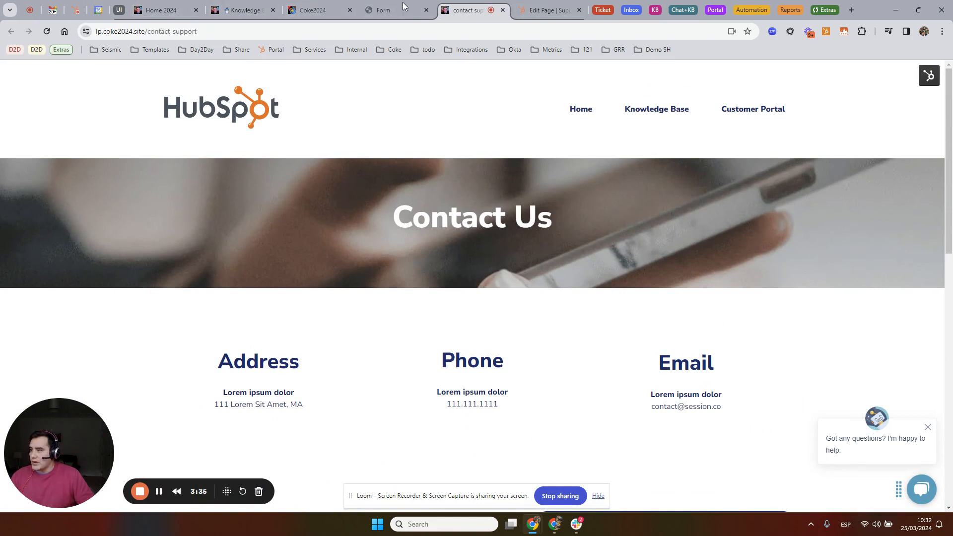
- Reorder the browser tabs so the contact support page precedes the Form page, and revisit the customer portal and home page
drag(469, 10, 396, 10)
click(328, 11)
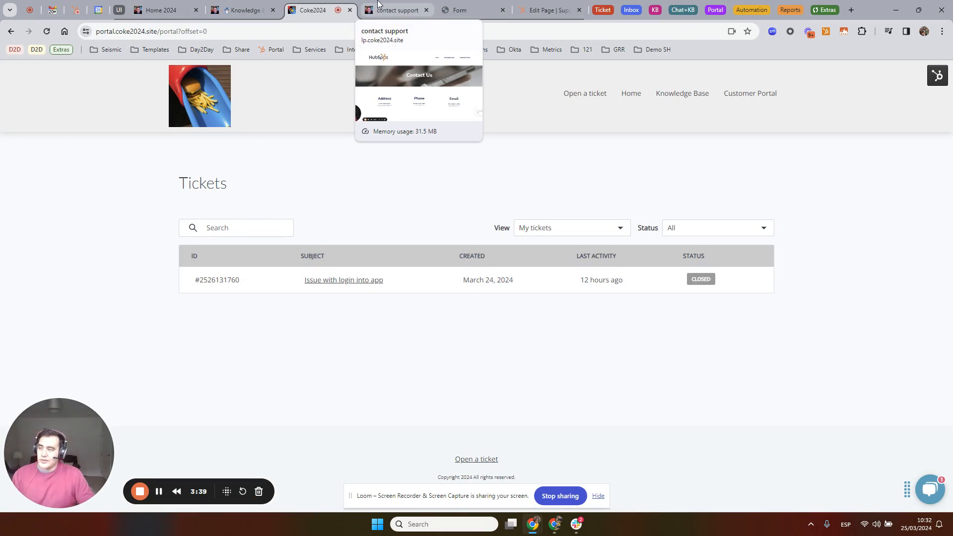
click(161, 10)
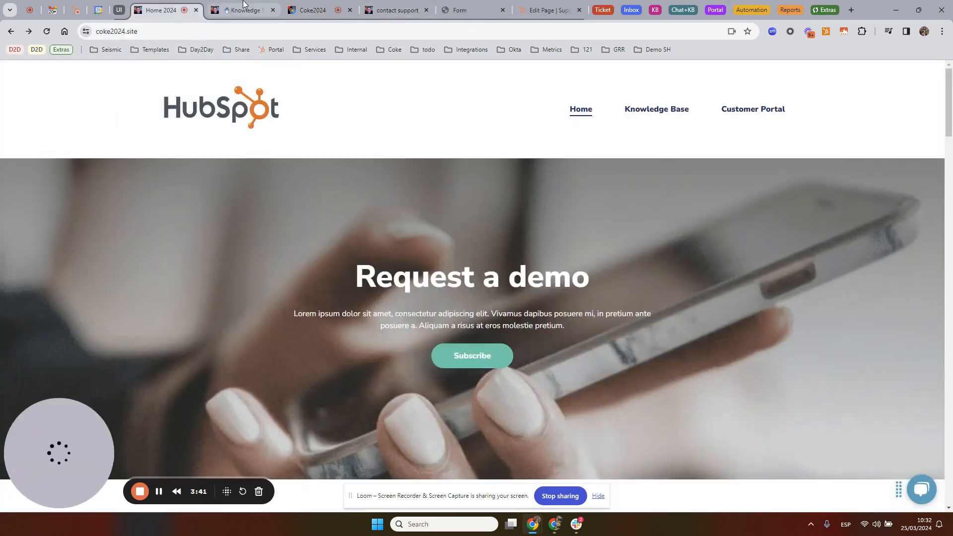
- Open the knowledge base and browse its FAQs category and the Password section under Login issues
click(663, 110)
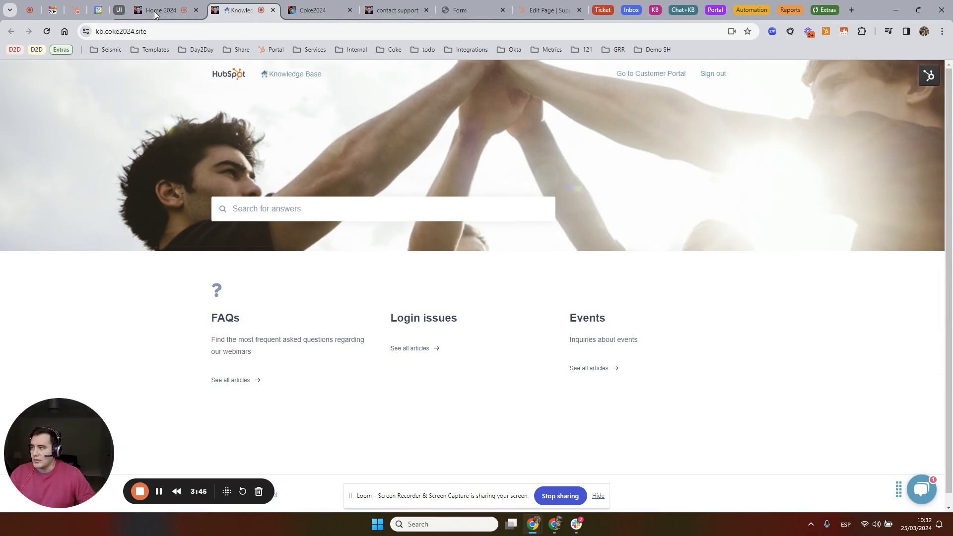
click(243, 381)
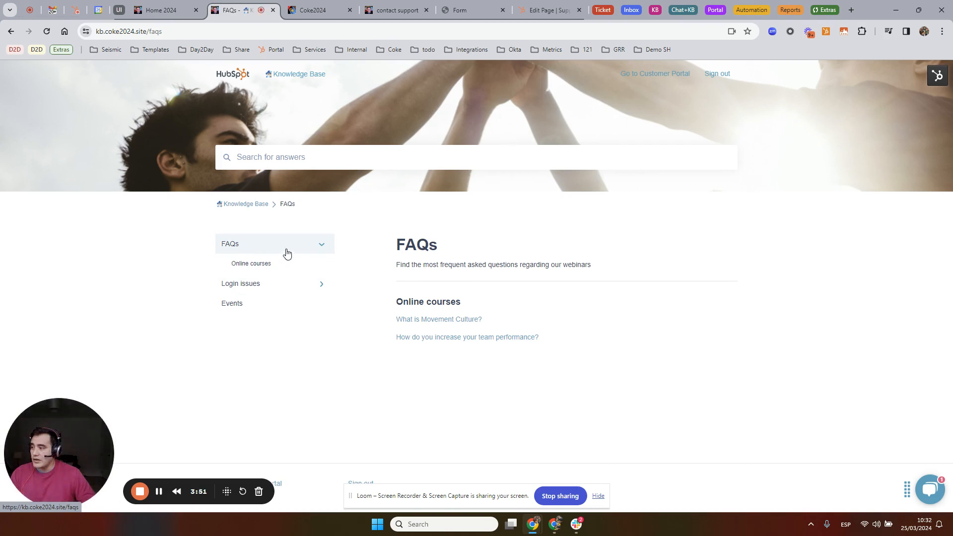
click(299, 285)
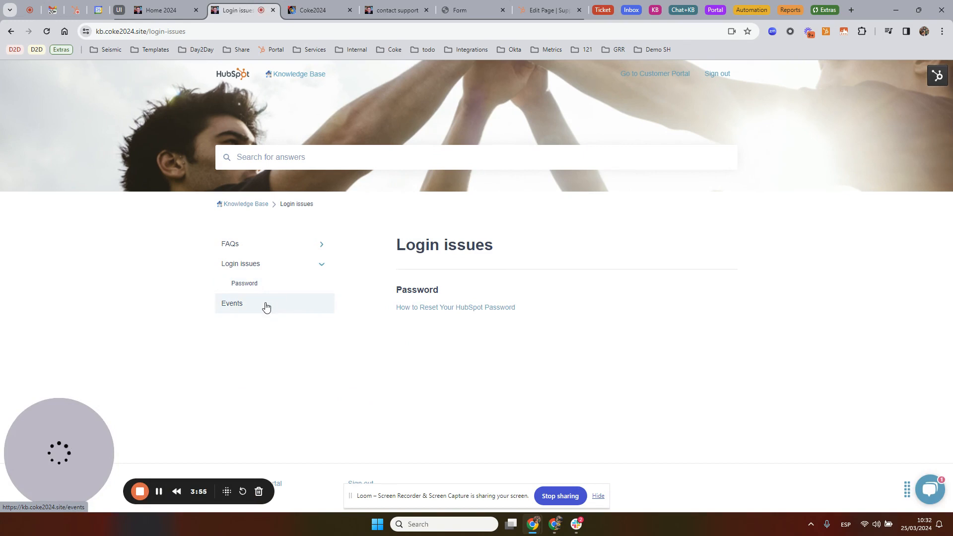
click(285, 287)
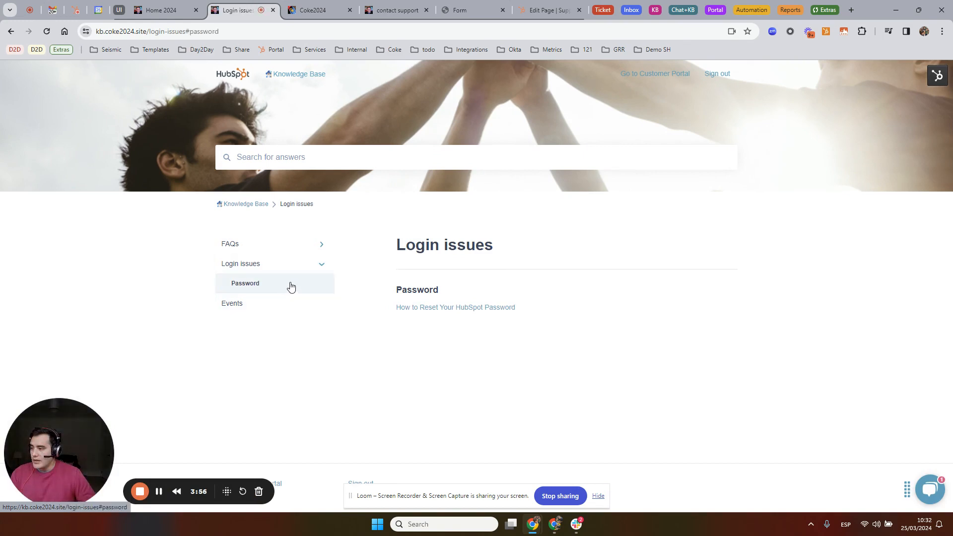
- Open the article "How to Reset Your HubSpot Password" and read through to its feedback question and related articles
click(457, 311)
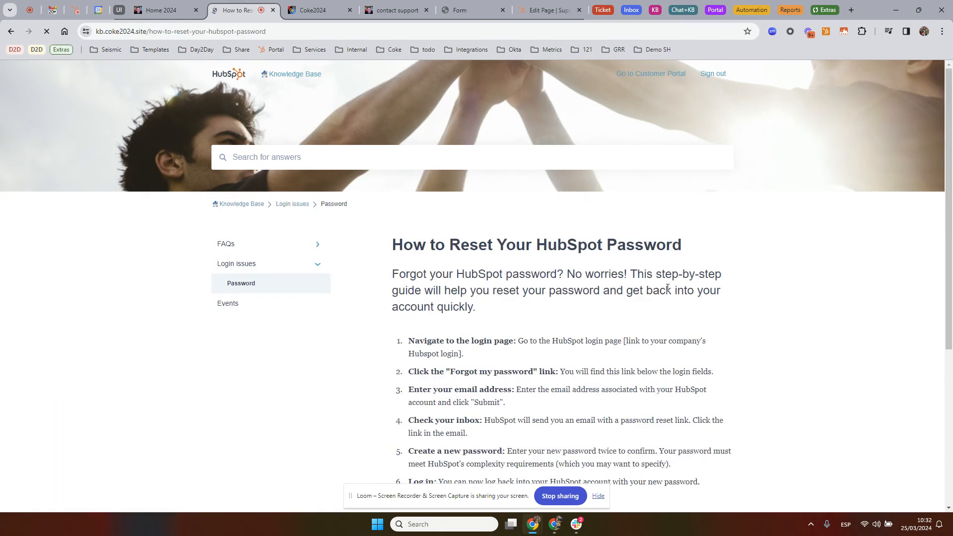
scroll(670, 292, down, 4)
scroll(672, 293, down, 4)
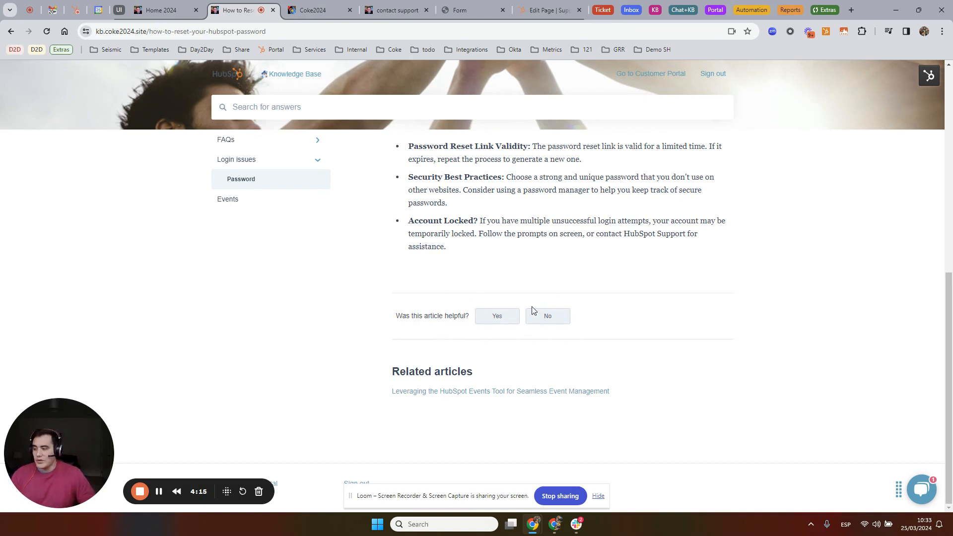
scroll(529, 308, up, 10)
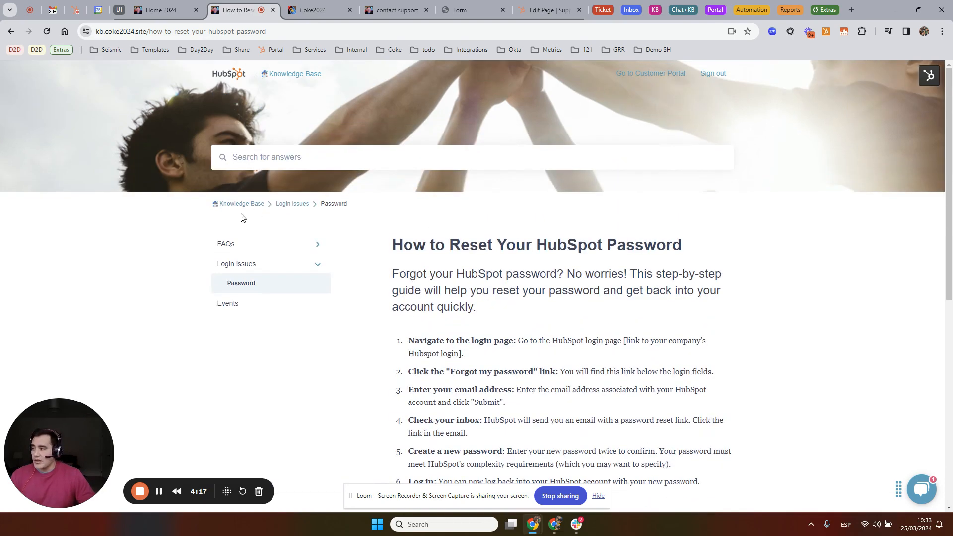
- Return to the knowledge base home, and open the customer portal's new support ticket form, proceeding past the dangerous-site warning
click(307, 74)
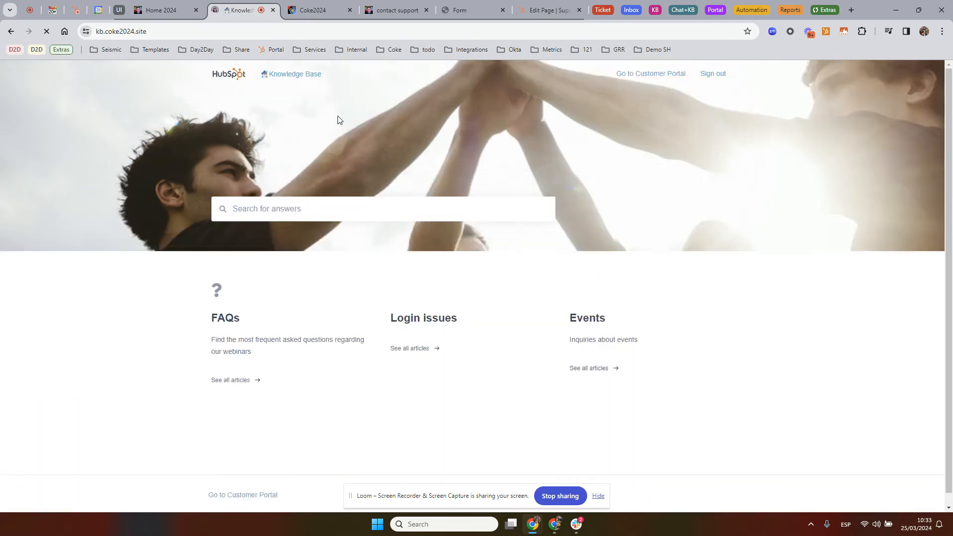
click(328, 10)
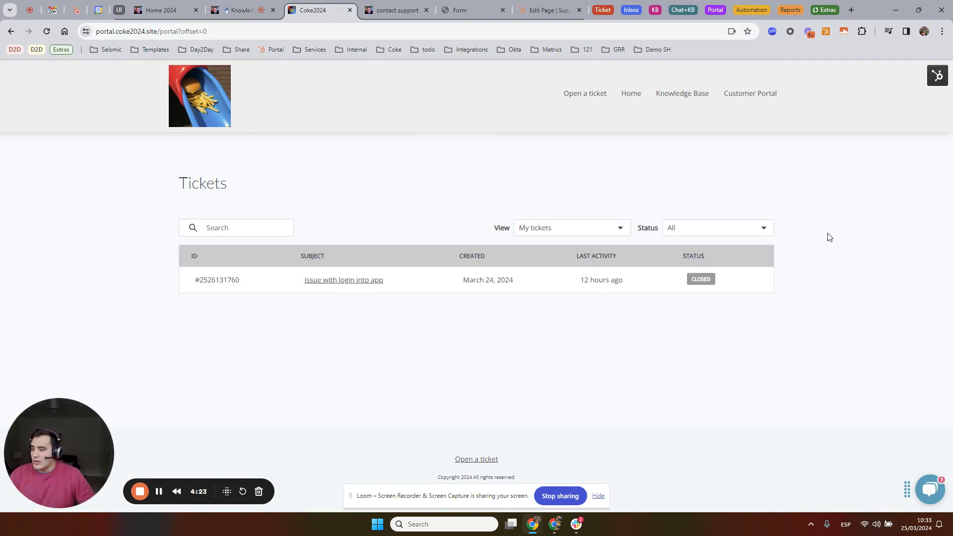
click(586, 94)
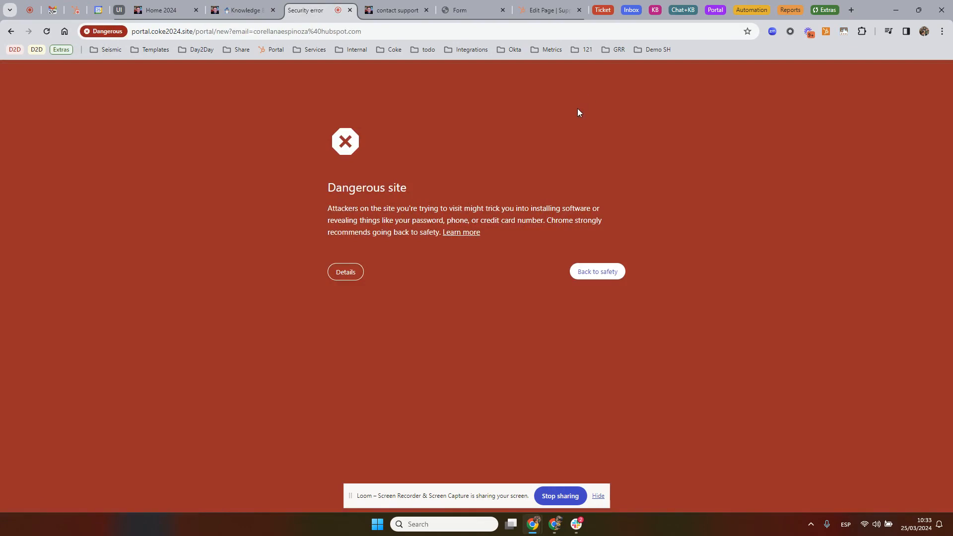
click(345, 275)
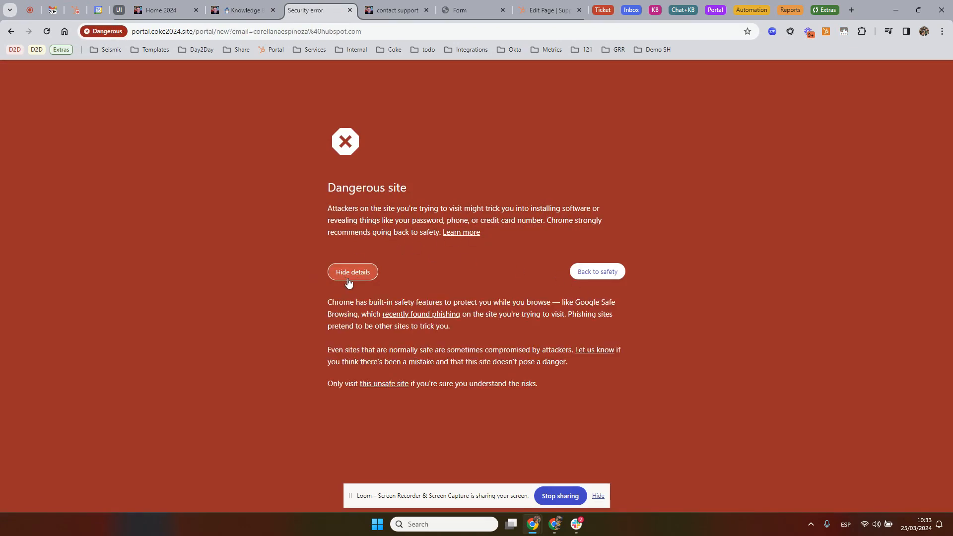
click(373, 386)
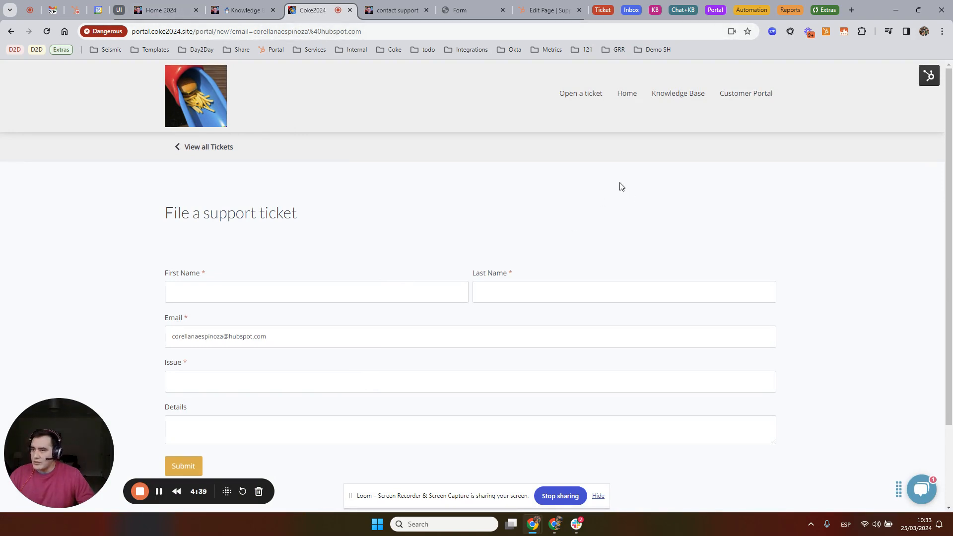
scroll(251, 201, down, 2)
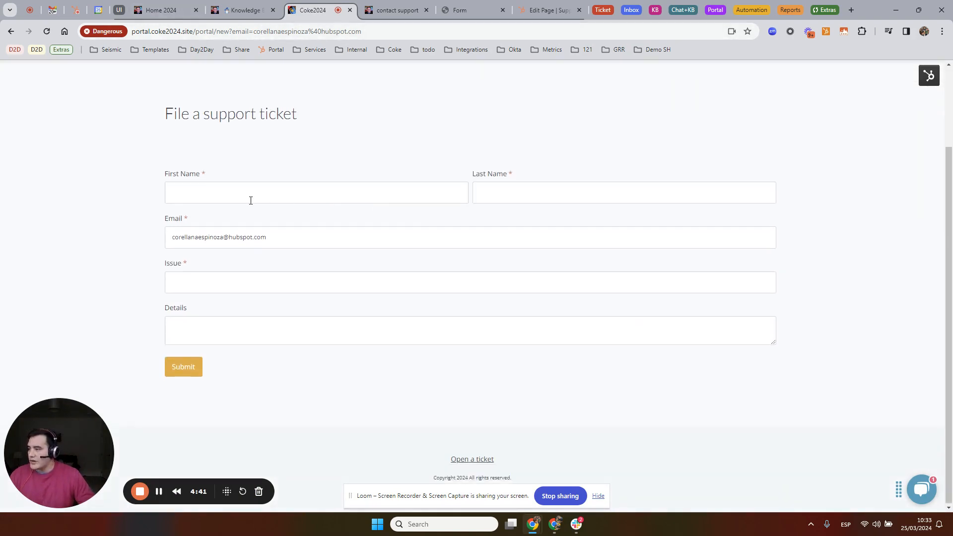
scroll(495, 234, up, 2)
- Fill in the requester's first and last name and set the issue to "Issue with login into app"
click(265, 295)
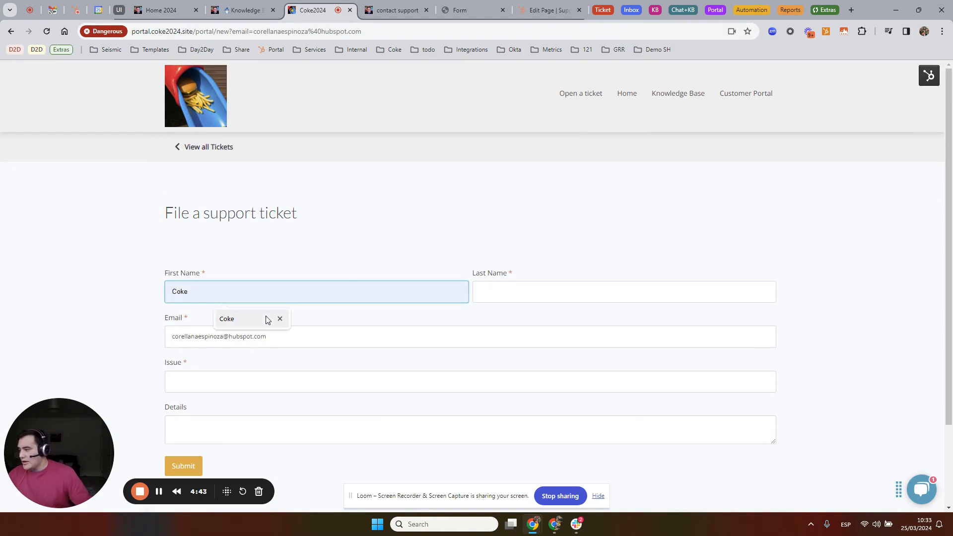
click(266, 320)
click(561, 291)
text(Orellana)
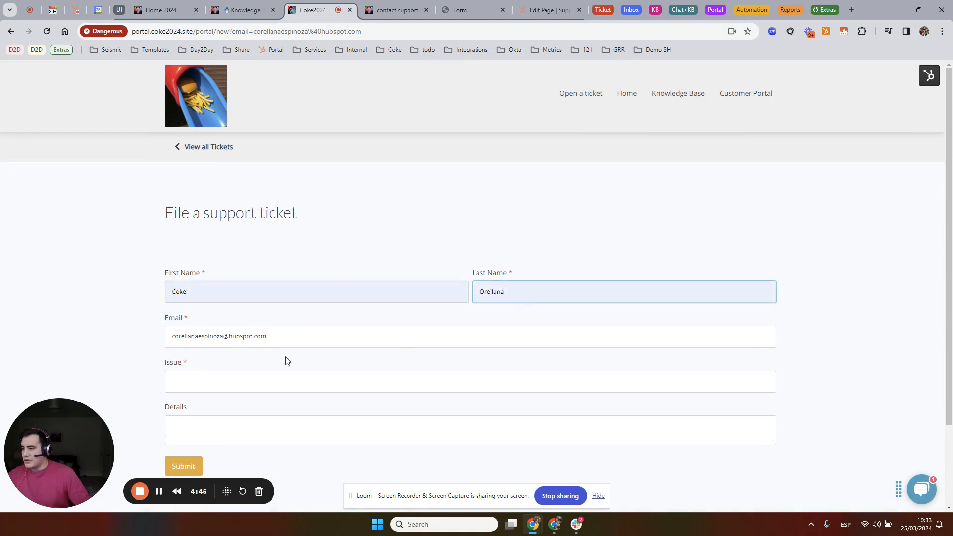
scroll(276, 341, down, 1)
click(218, 334)
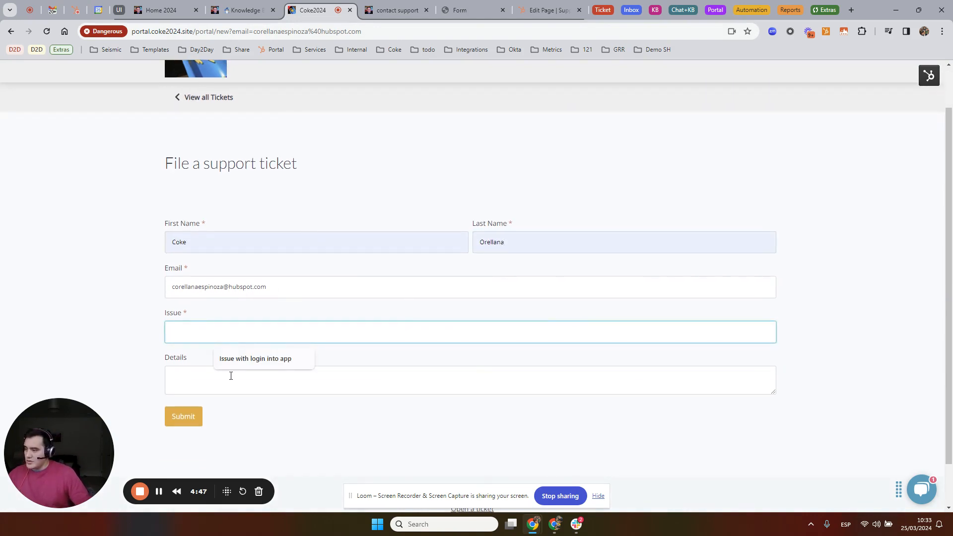
click(246, 360)
- Enter the details "Having issues to log in since yesterday", correcting the misspelled words, and submit the ticket
click(228, 393)
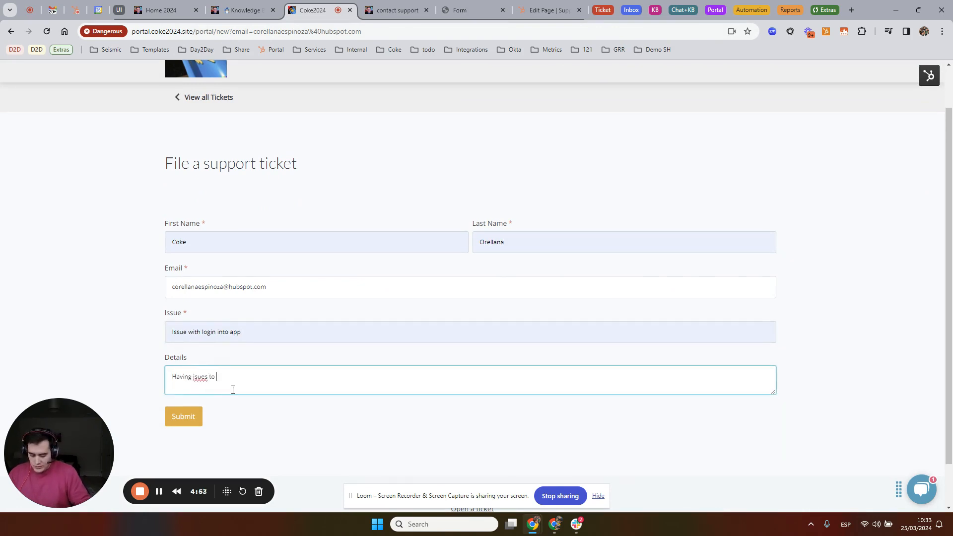
text(yesterda)
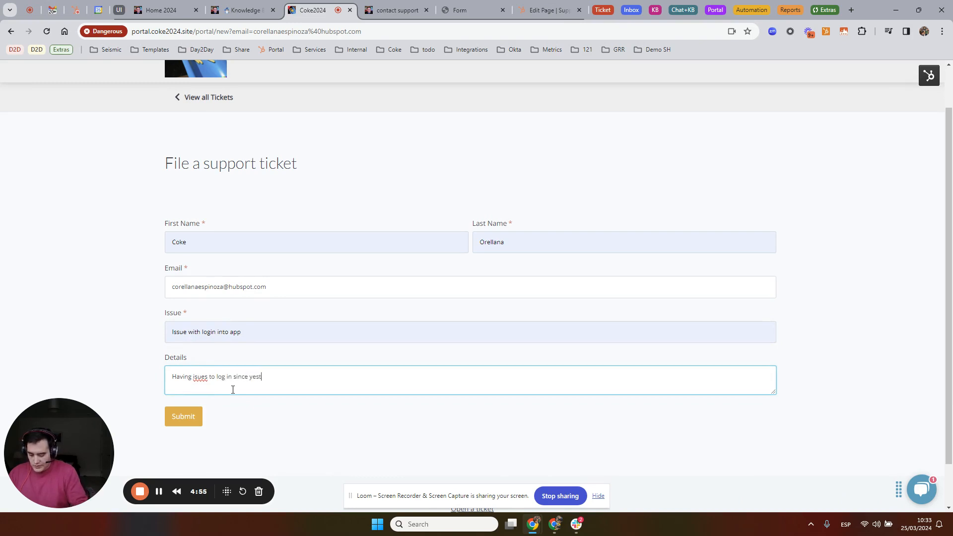
right_click(199, 377)
click(239, 154)
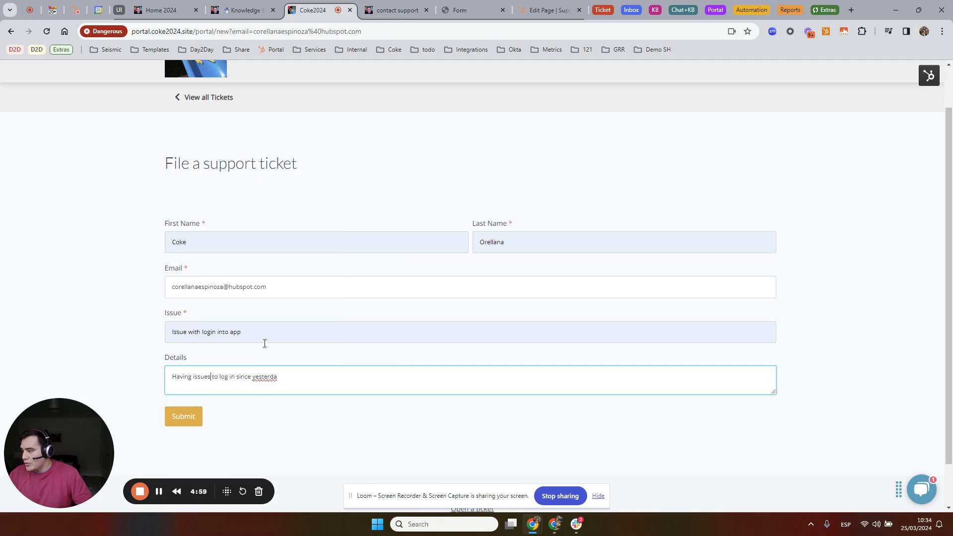
right_click(264, 377)
click(315, 188)
click(183, 417)
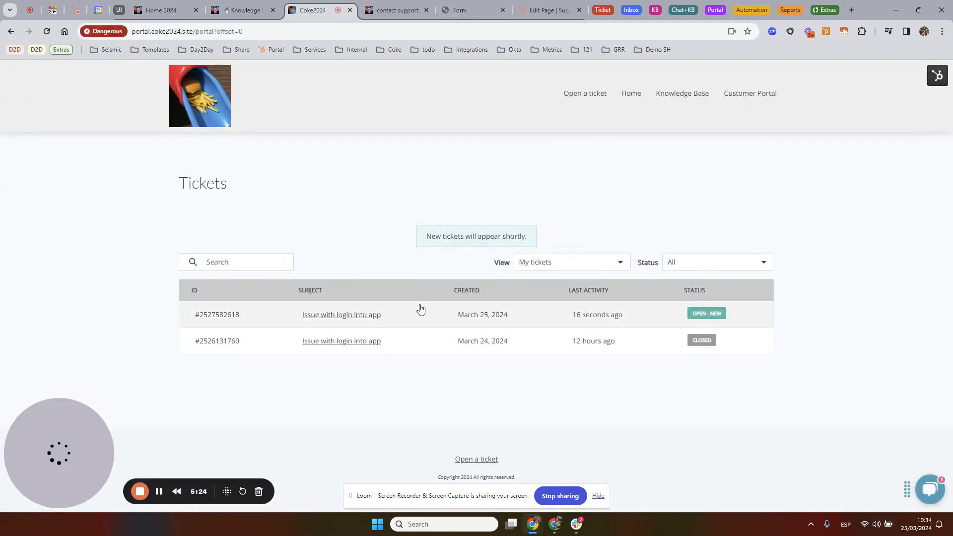
- Open the newly submitted ticket in the portal and review its conversation and response field
click(340, 316)
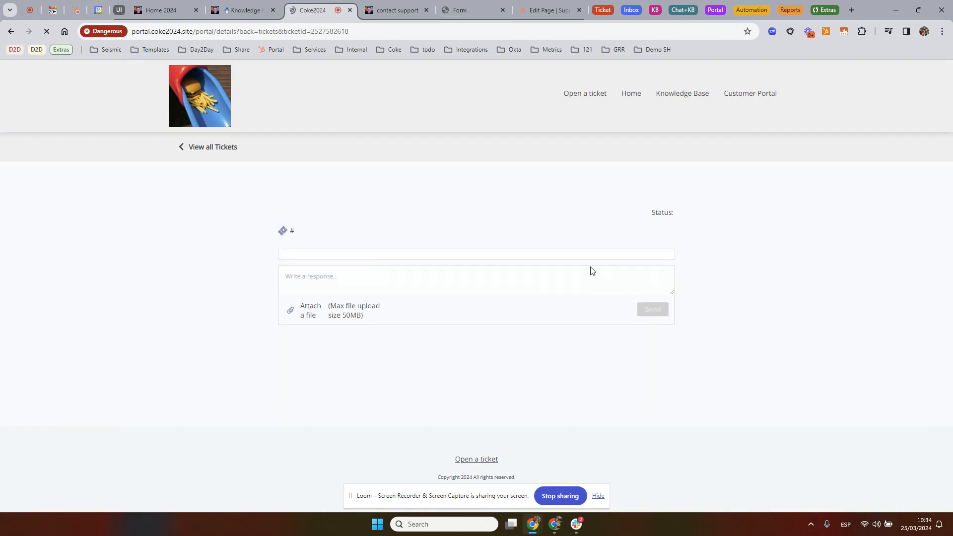
scroll(432, 292, down, 1)
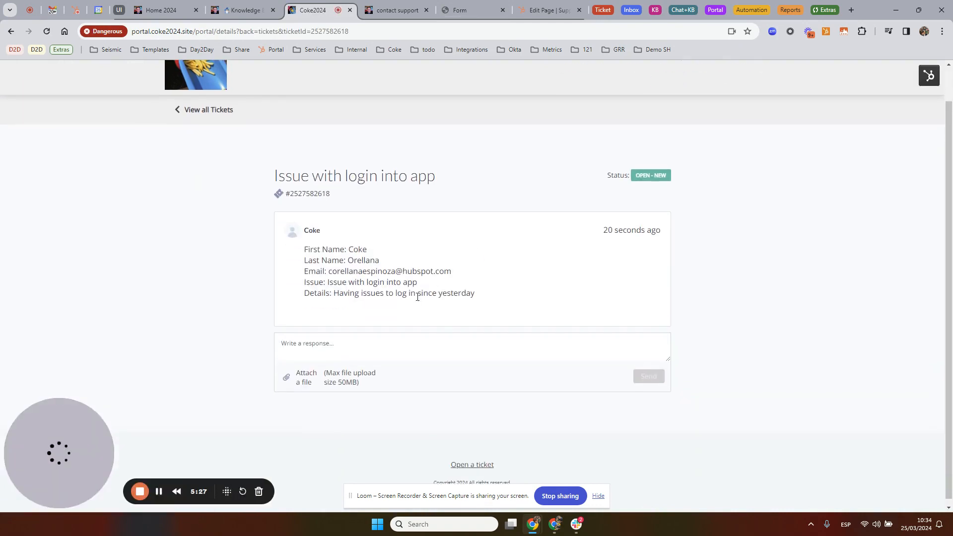
click(435, 346)
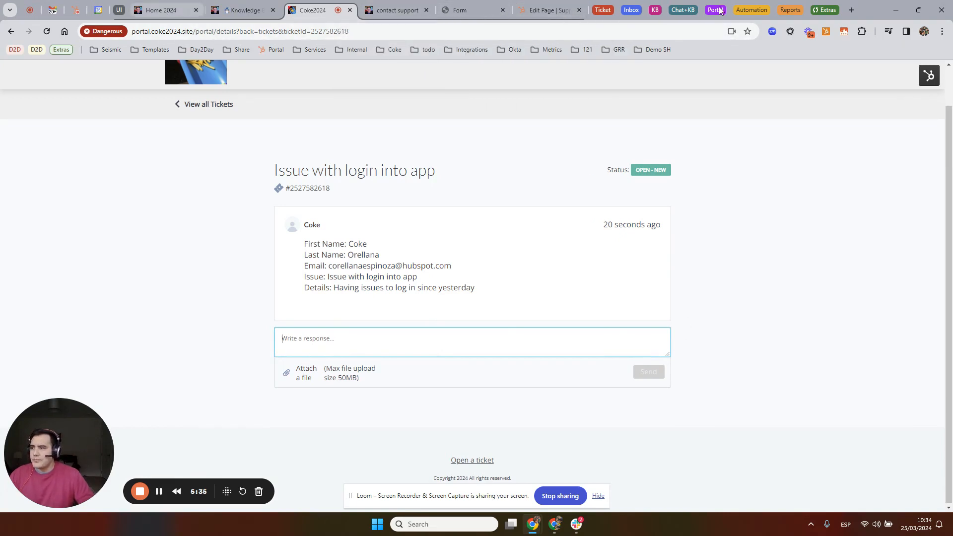
- Open the ticket pipeline settings and review the available pipelines and the statuses of Support 2024
click(599, 11)
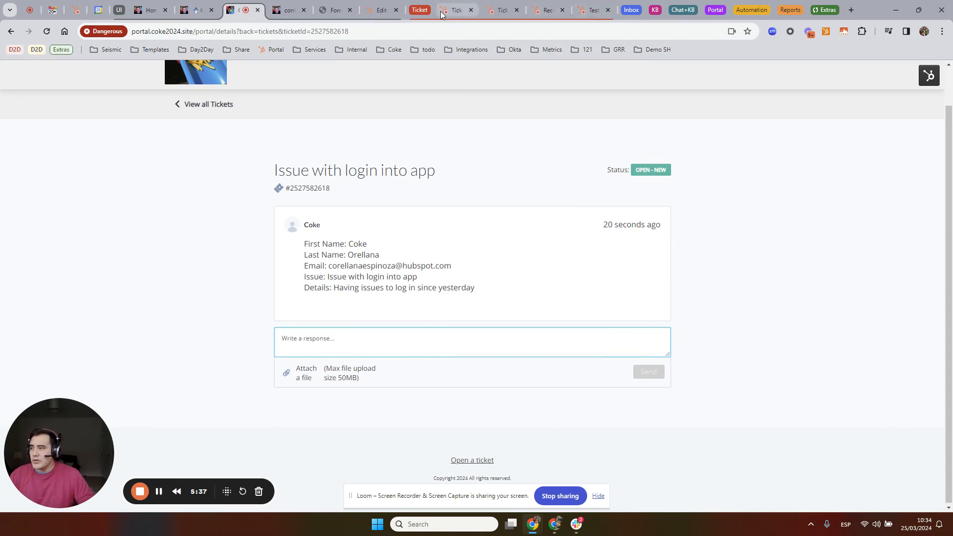
click(440, 11)
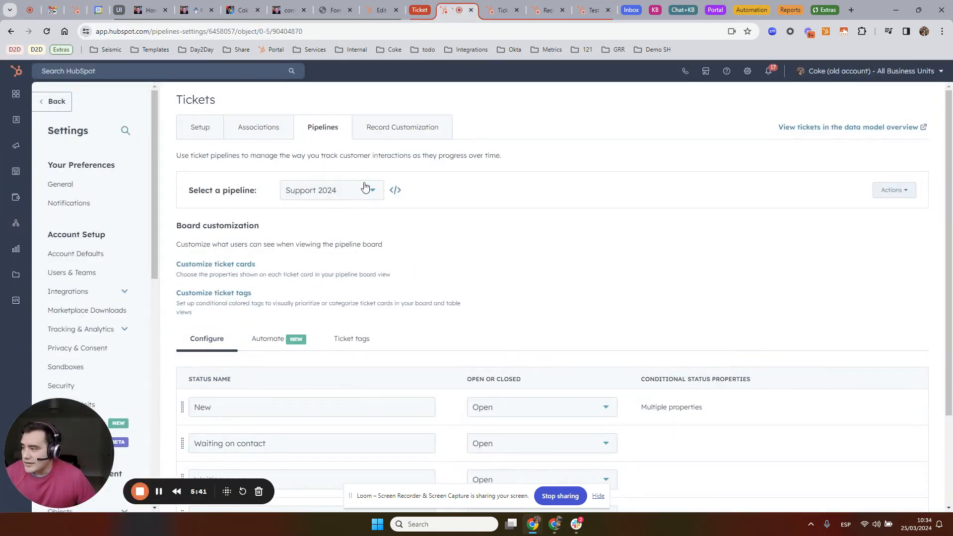
click(351, 196)
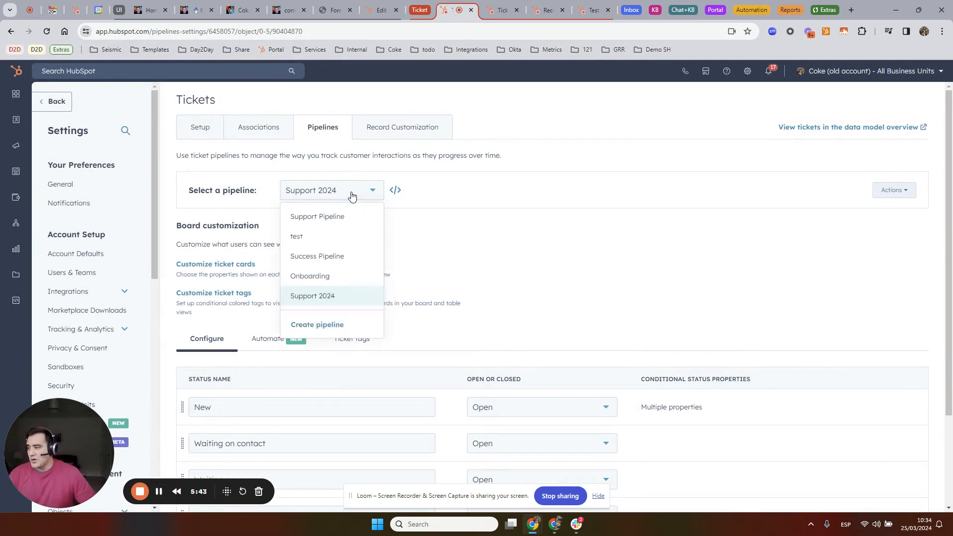
scroll(627, 262, down, 1)
scroll(628, 262, down, 2)
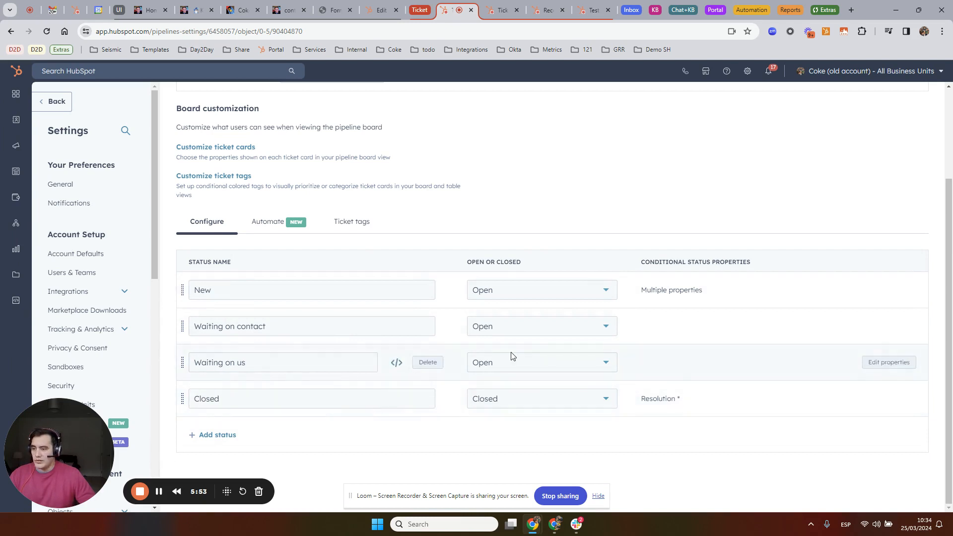
- View the conditional properties of the New status and close them without changes
click(889, 289)
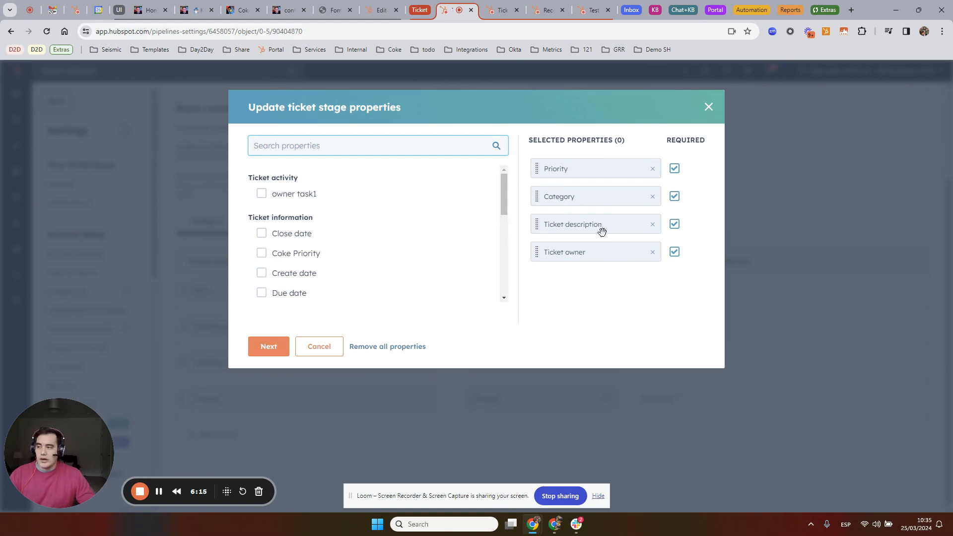
click(708, 108)
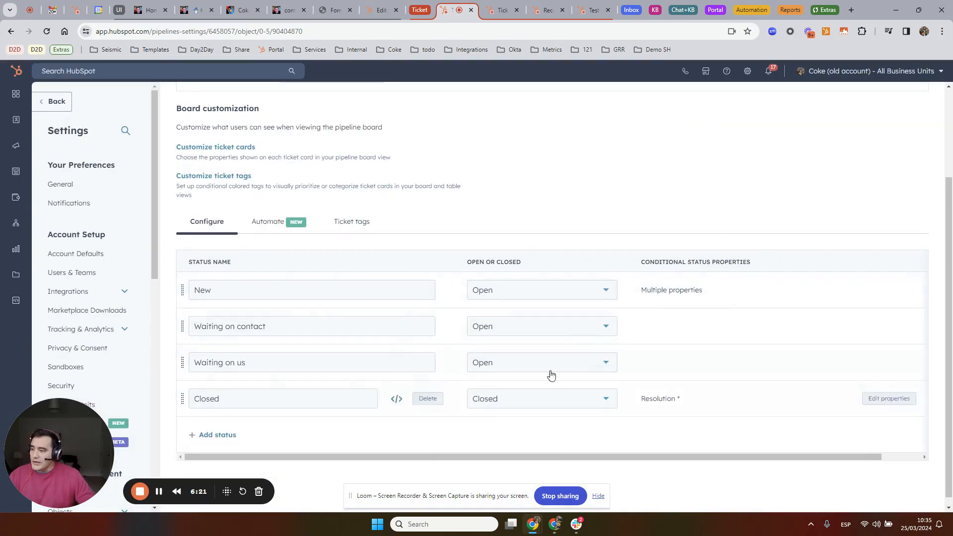
scroll(432, 340, up, 3)
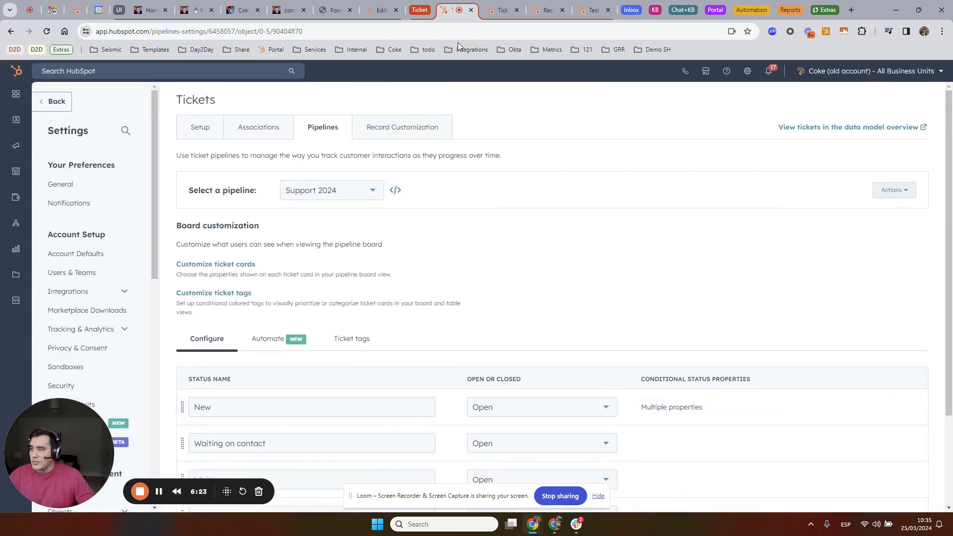
- View the ticket tags of the Support 2024 pipeline and open the page for managing them
click(492, 12)
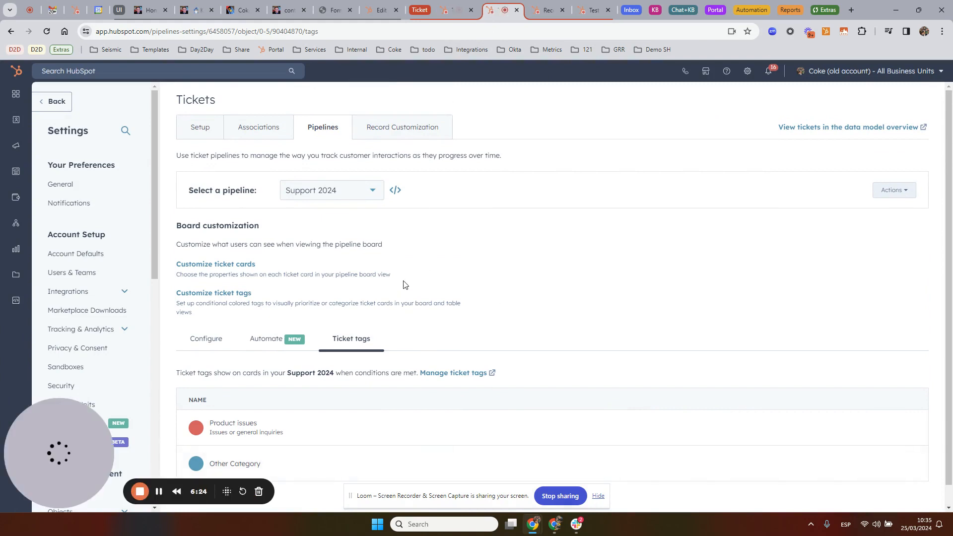
scroll(403, 284, down, 1)
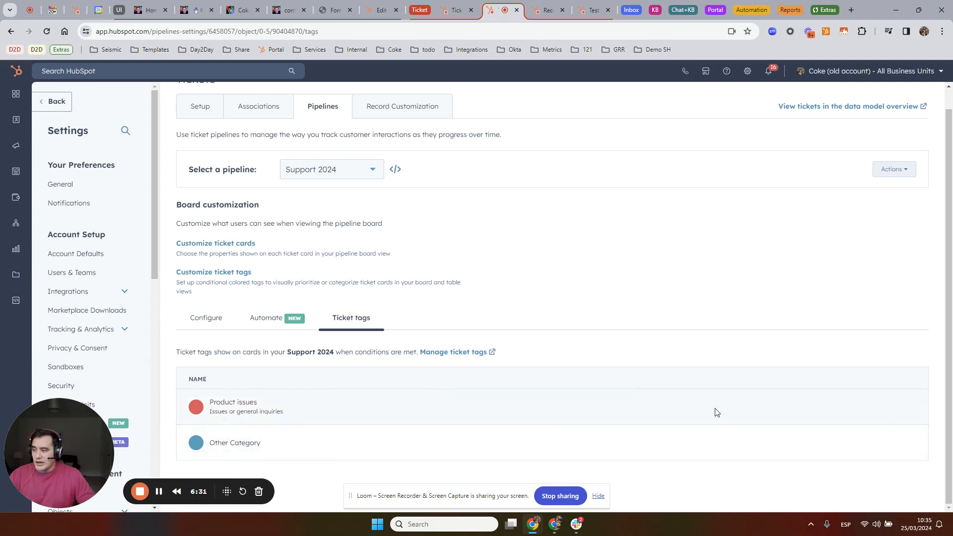
click(462, 353)
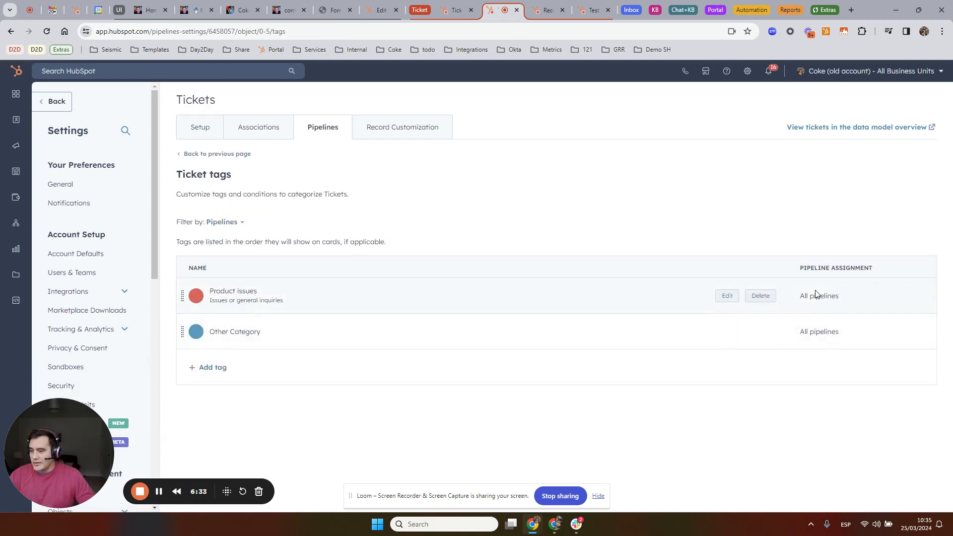
- Examine the Product issues tag's settings, category filters and review summary, and close the tag editor without saving
click(727, 296)
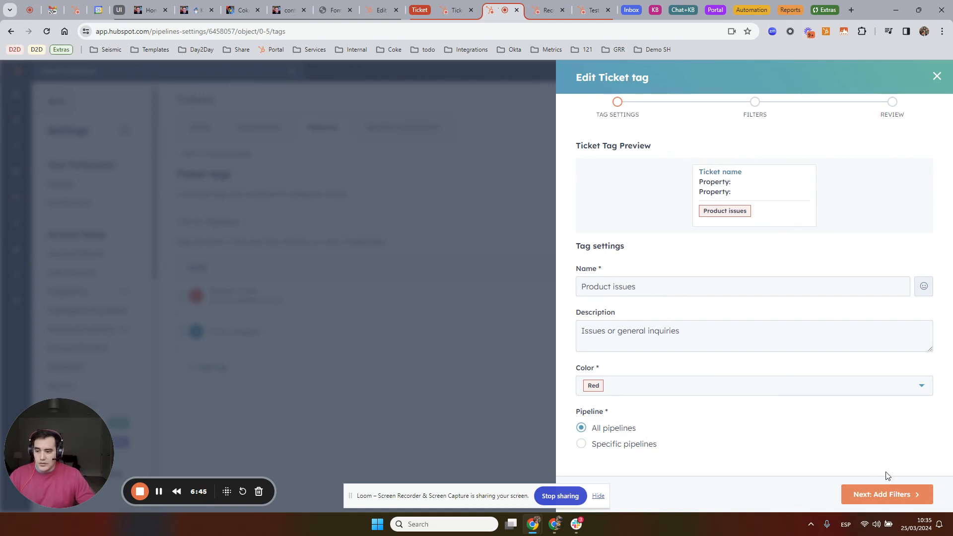
click(886, 493)
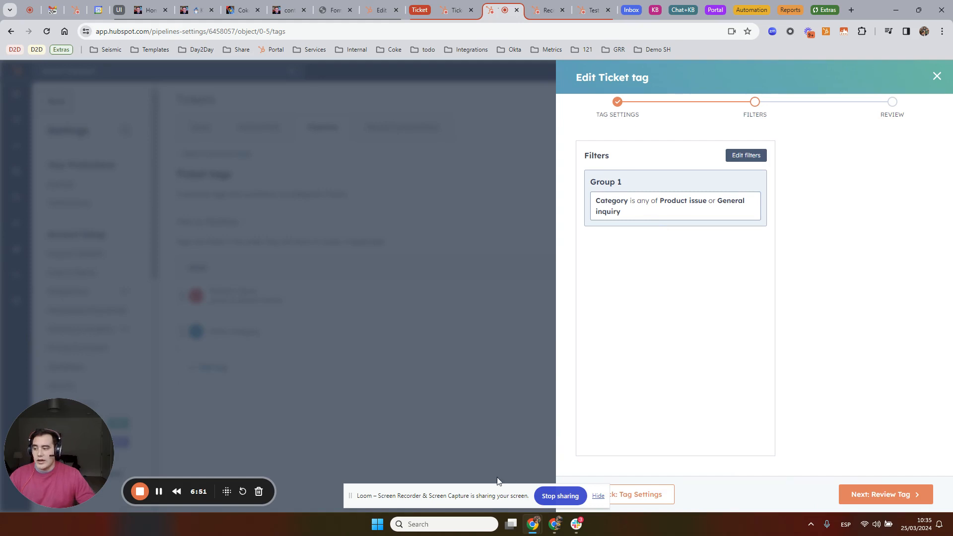
drag(489, 497, 440, 498)
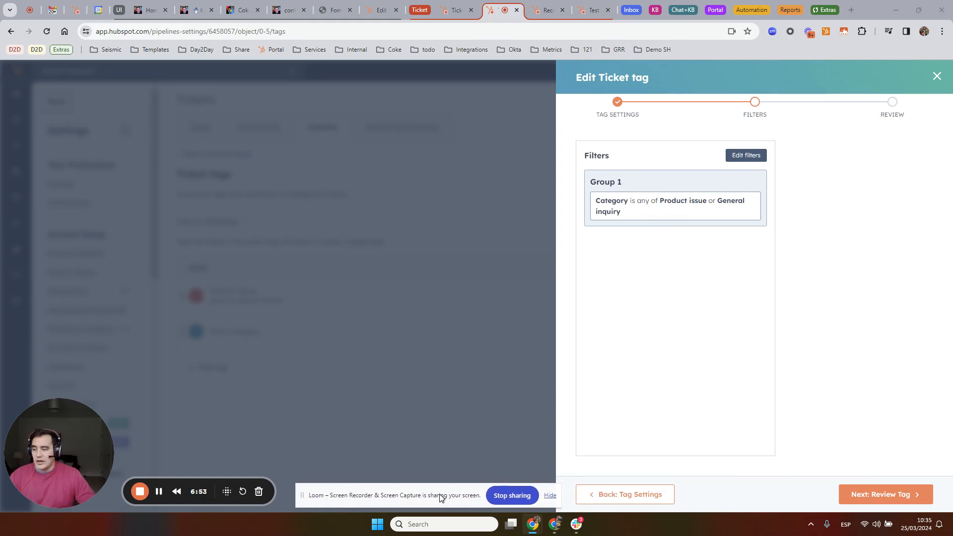
click(631, 496)
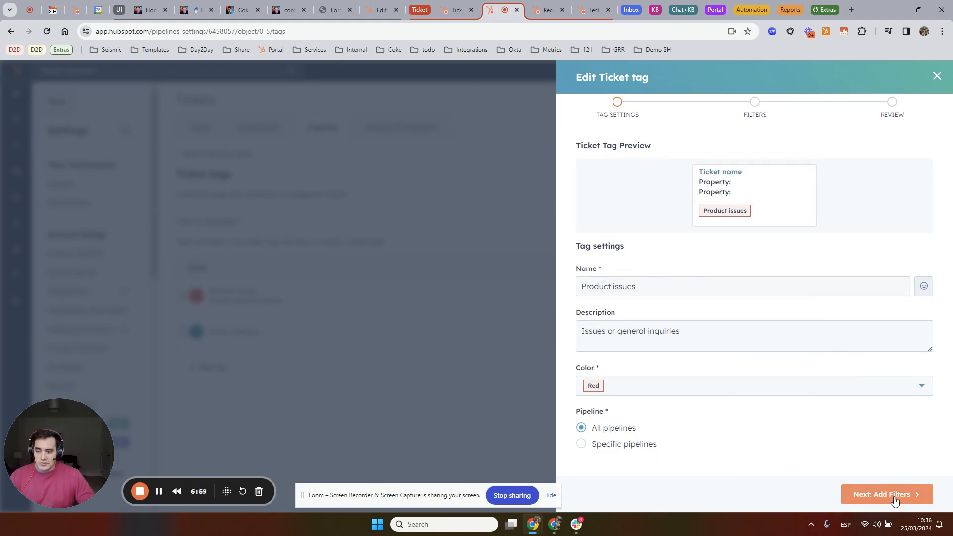
click(894, 496)
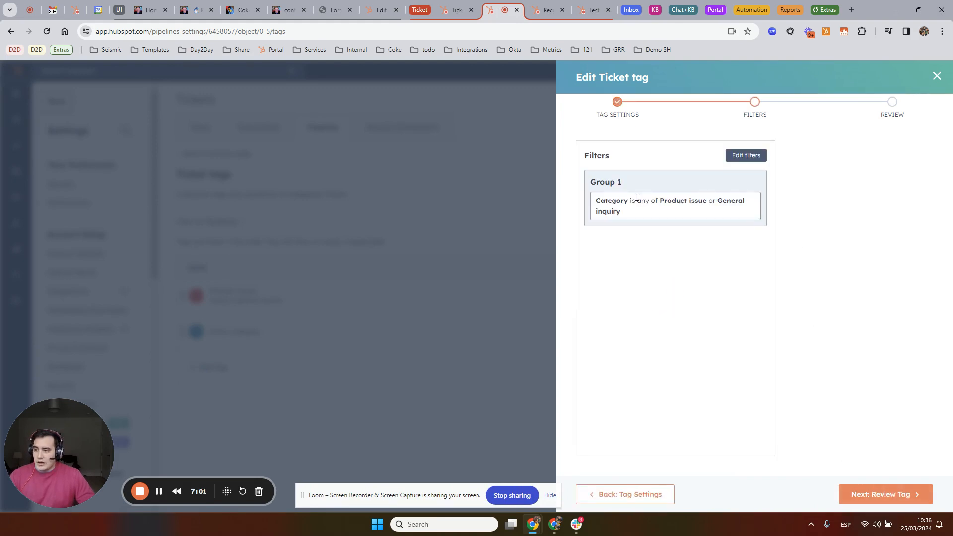
drag(660, 200, 744, 200)
click(893, 497)
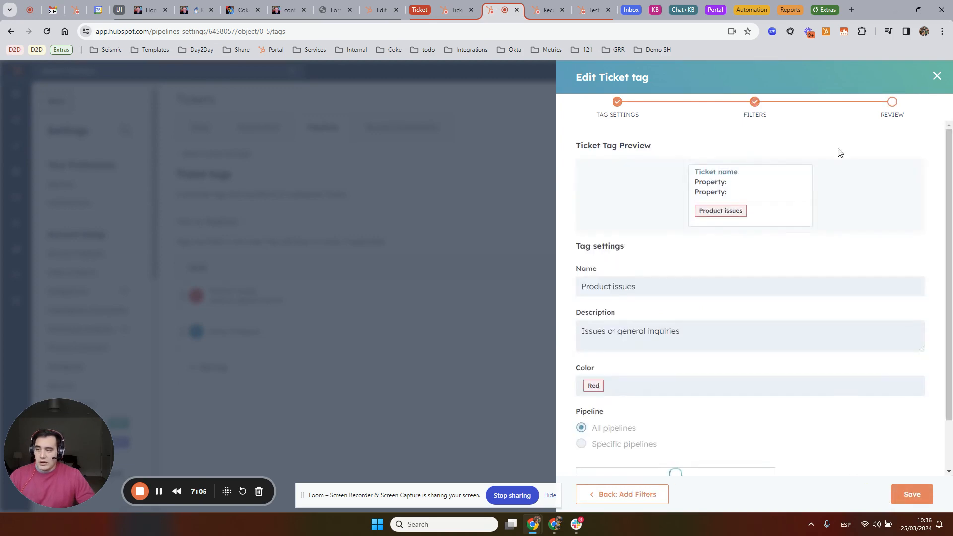
scroll(697, 386, down, 2)
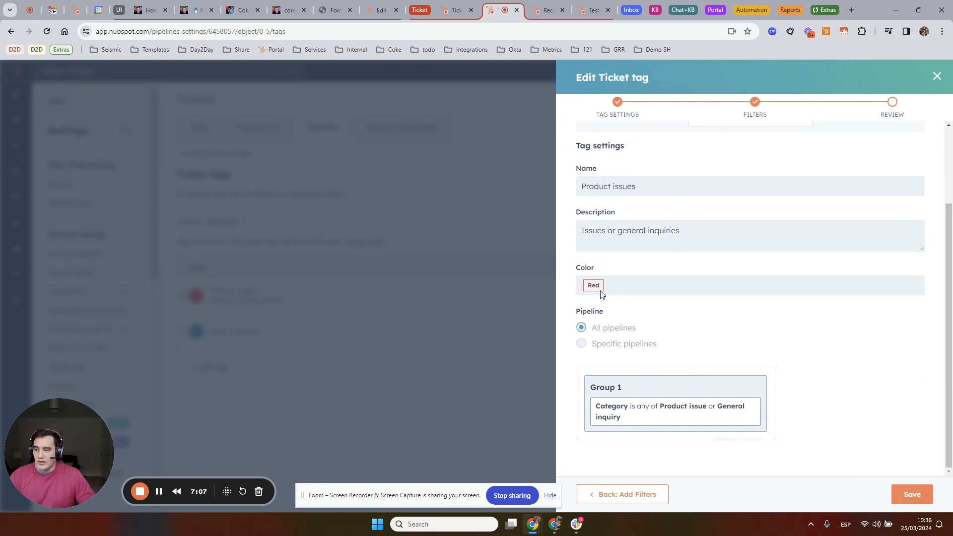
click(650, 496)
click(650, 495)
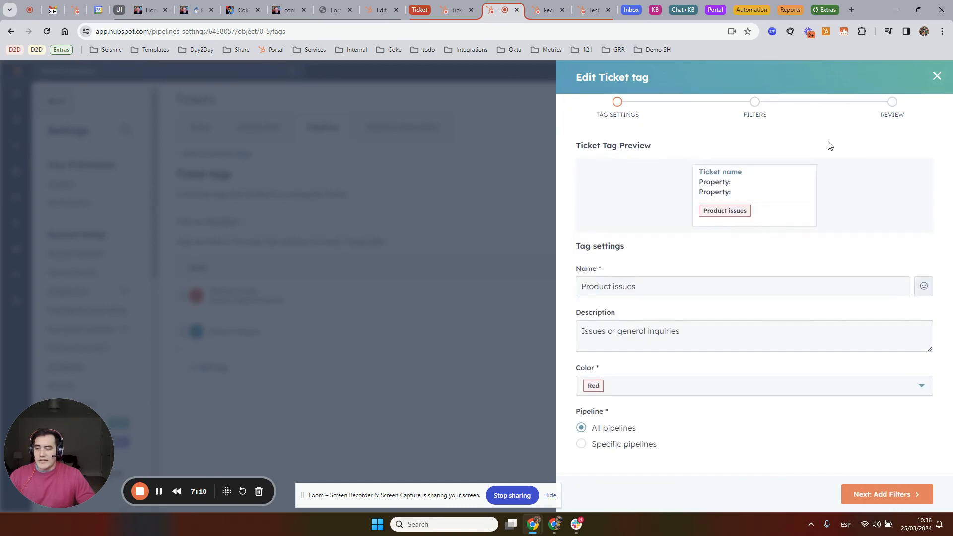
click(938, 76)
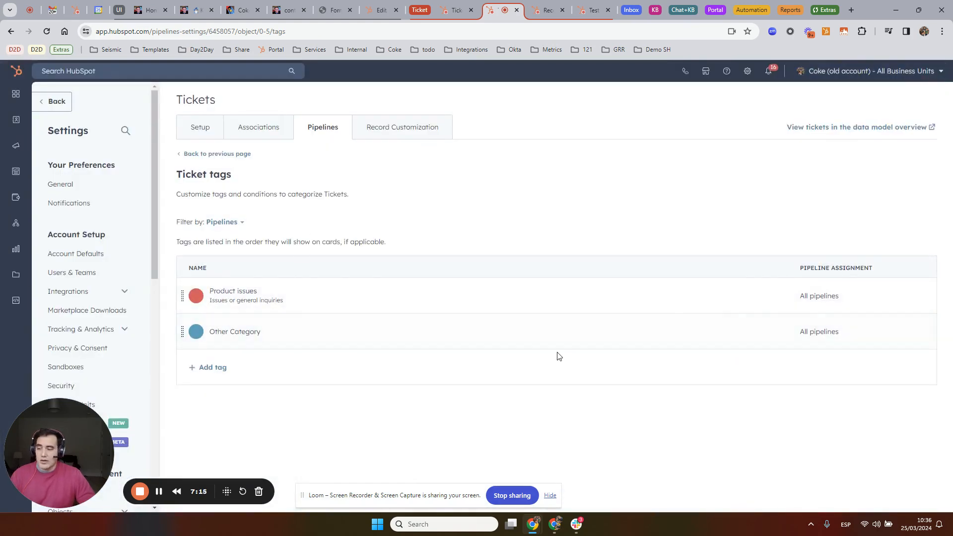
- Examine the Other Category tag's settings and category filters, and close the tag editor without saving
click(726, 332)
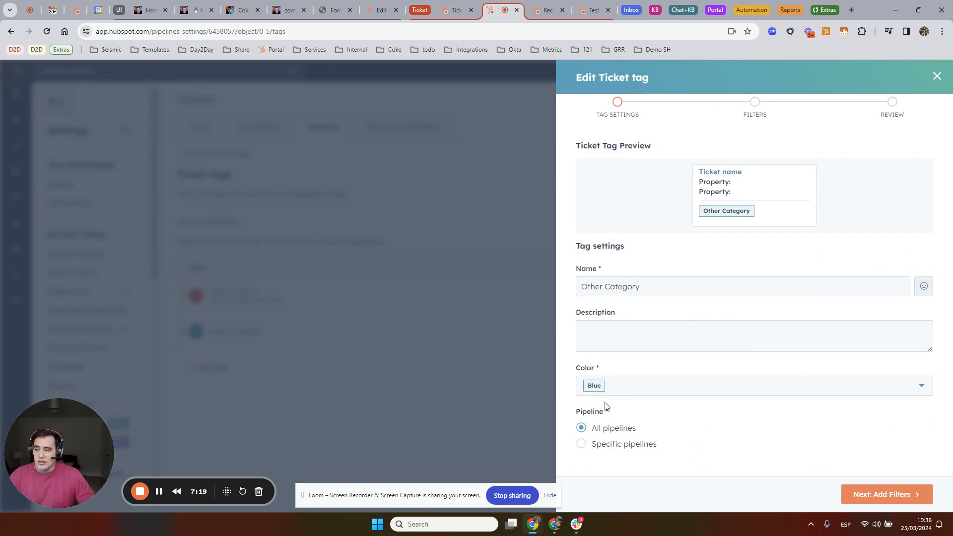
click(893, 498)
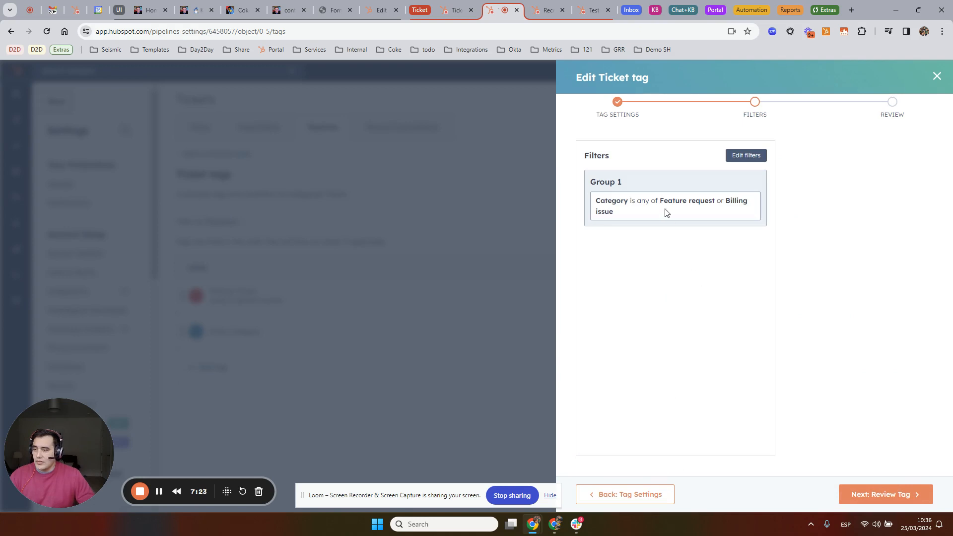
drag(659, 201, 738, 201)
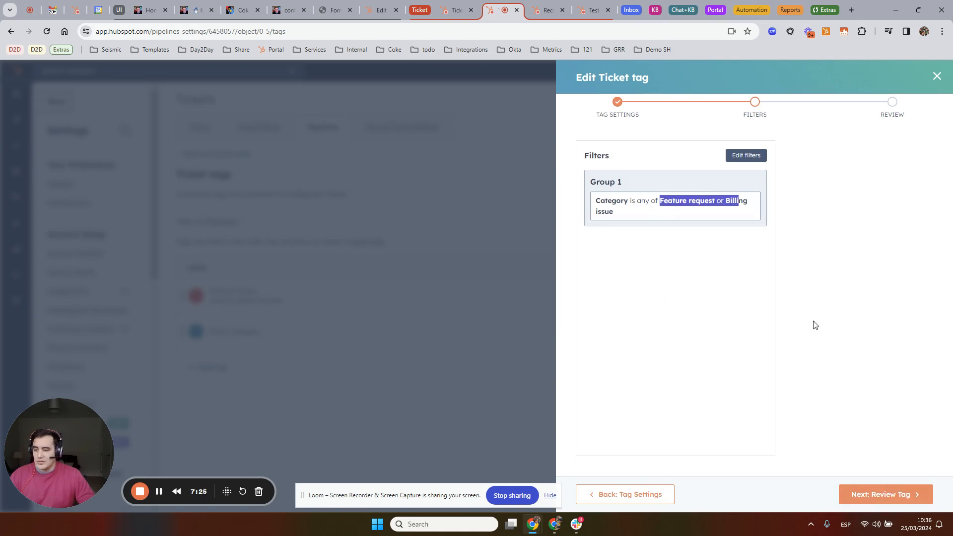
click(733, 199)
drag(725, 201, 779, 238)
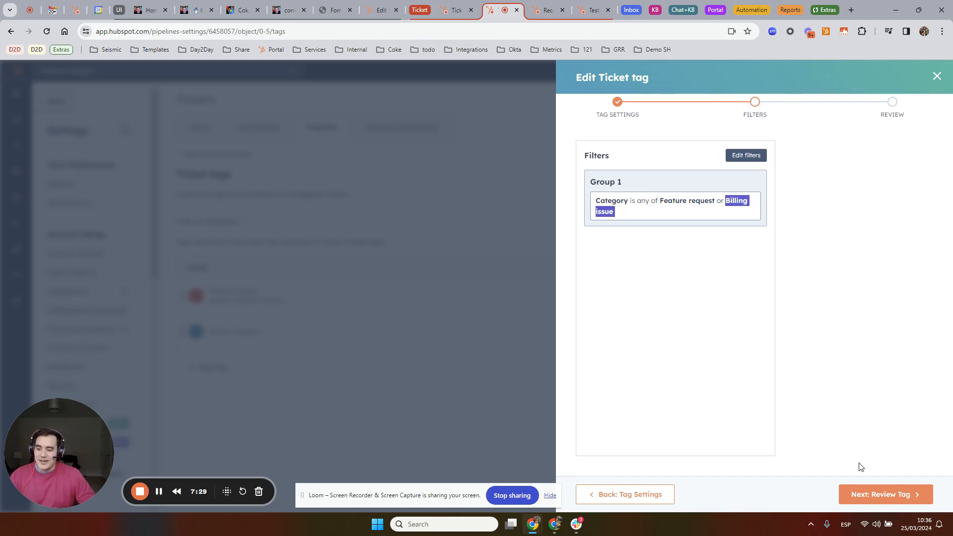
click(935, 76)
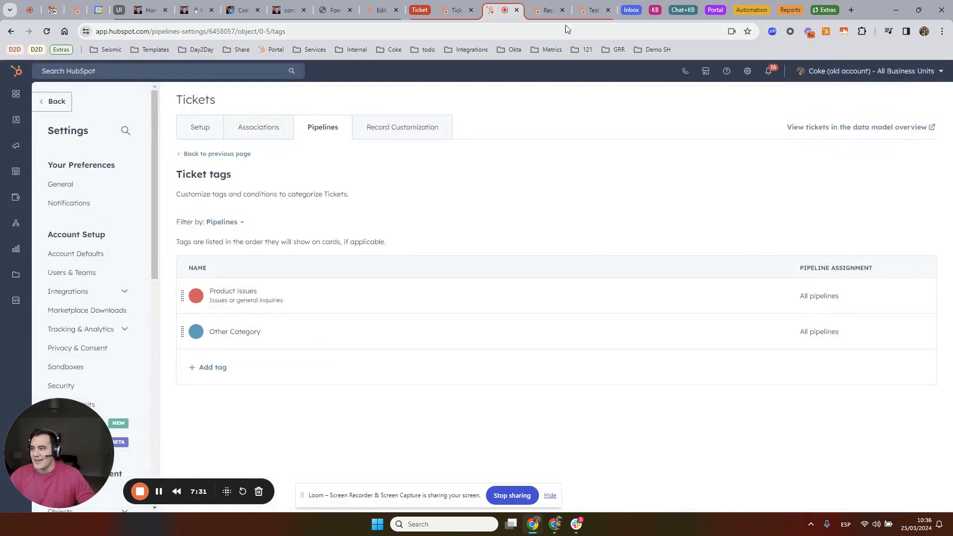
- View the ticket record customization options, then return to the Testing 2024 ticket and close its contact preview
click(535, 7)
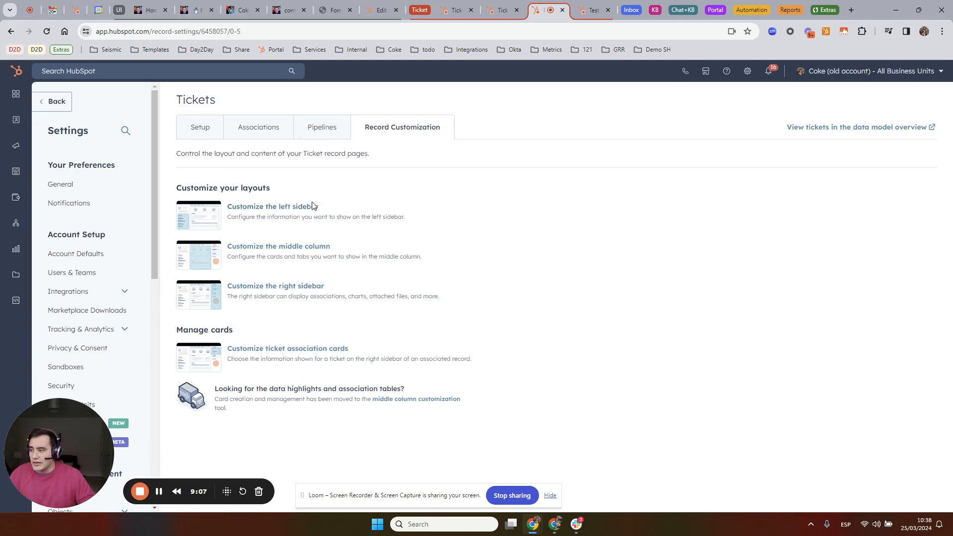
click(595, 10)
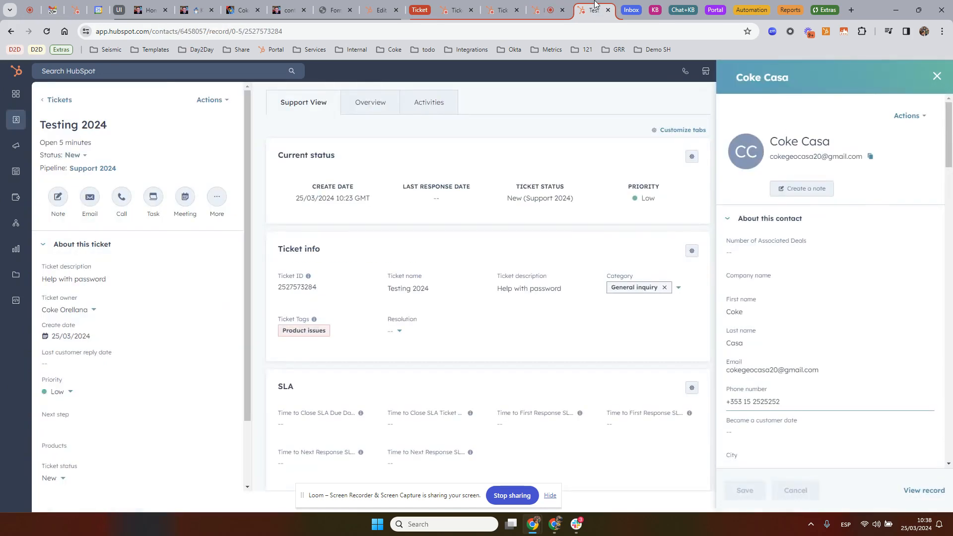
click(937, 75)
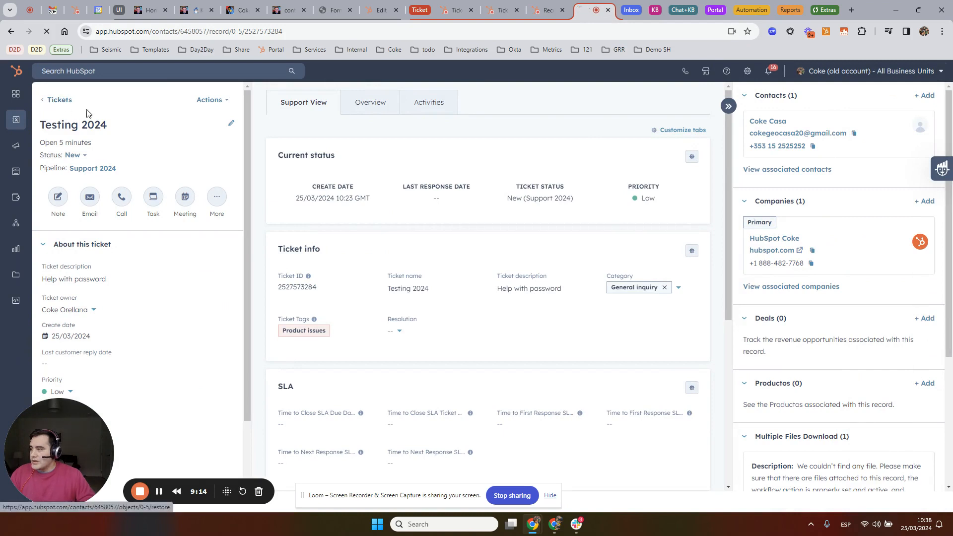
- Open the new Issue with login into app ticket from the Support 2024 board and review its current status and ticket info
click(54, 100)
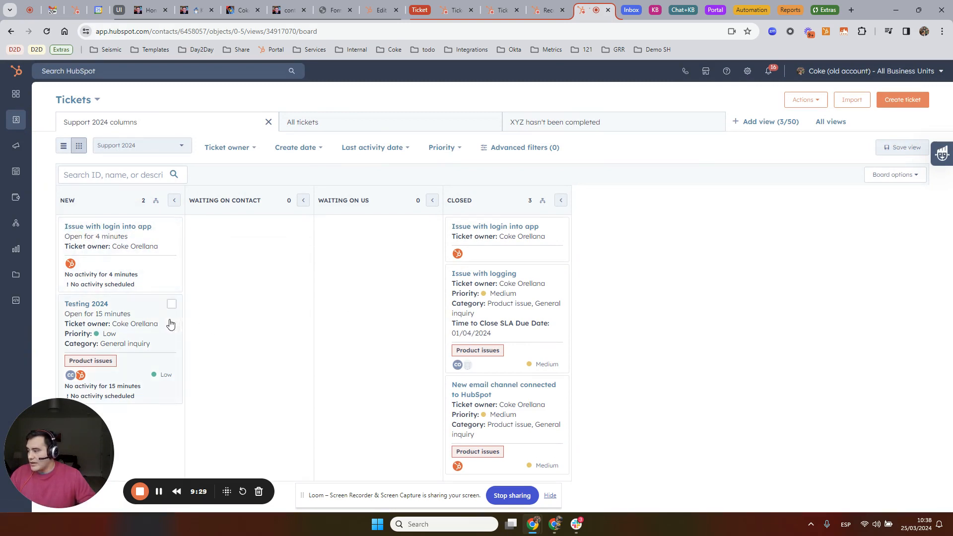
click(139, 228)
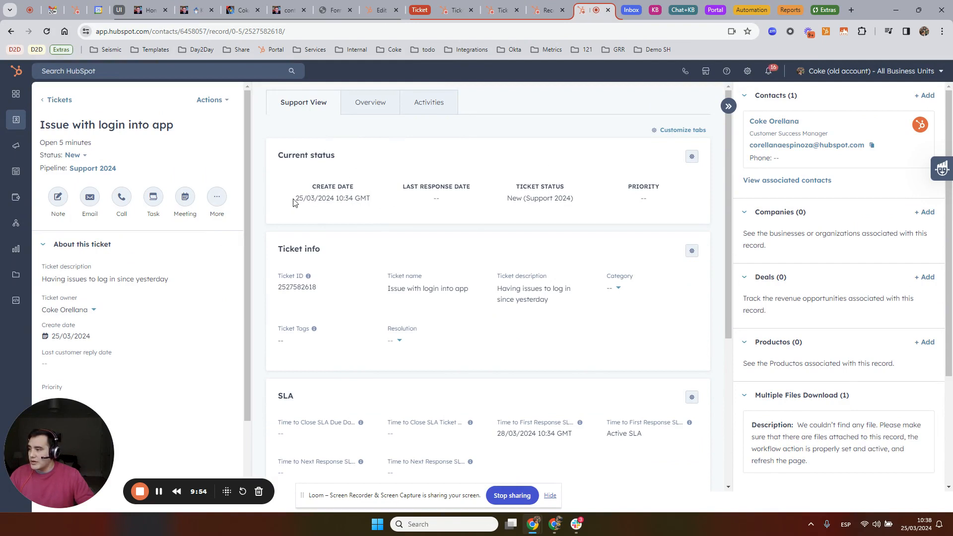
drag(293, 199, 385, 199)
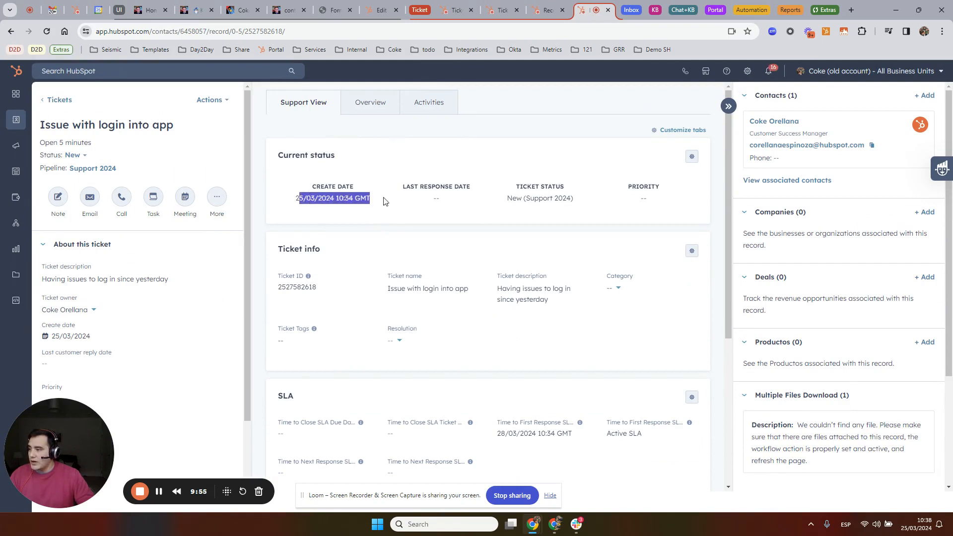
triple_click(408, 187)
drag(509, 198, 578, 203)
double_click(643, 198)
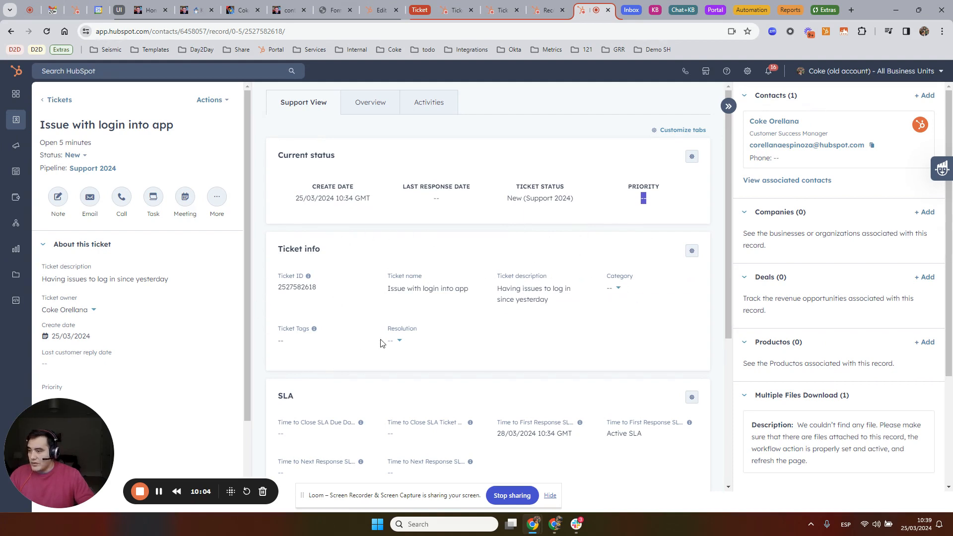
click(280, 340)
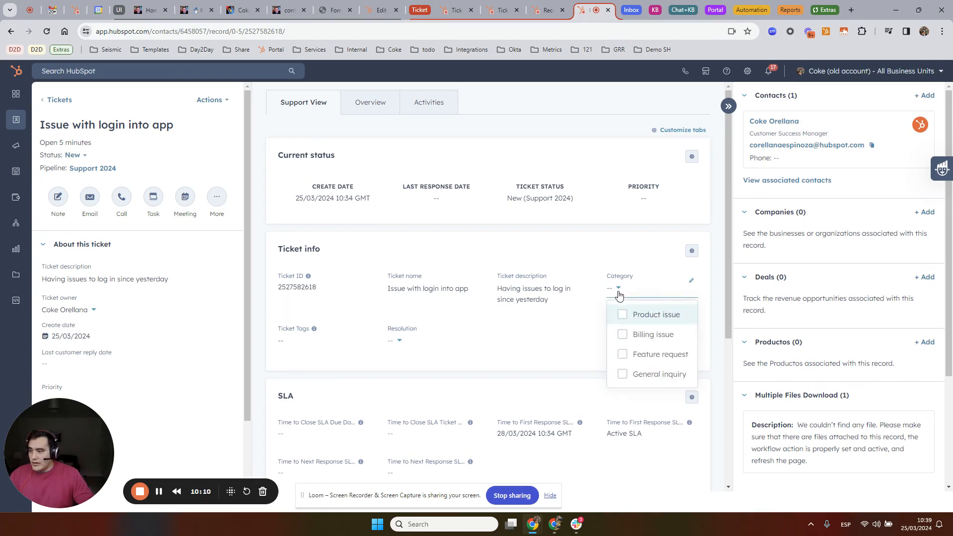
- Set the ticket's Category to Product issue and General inquiry, and reload the record to refresh its ticket tags
click(654, 332)
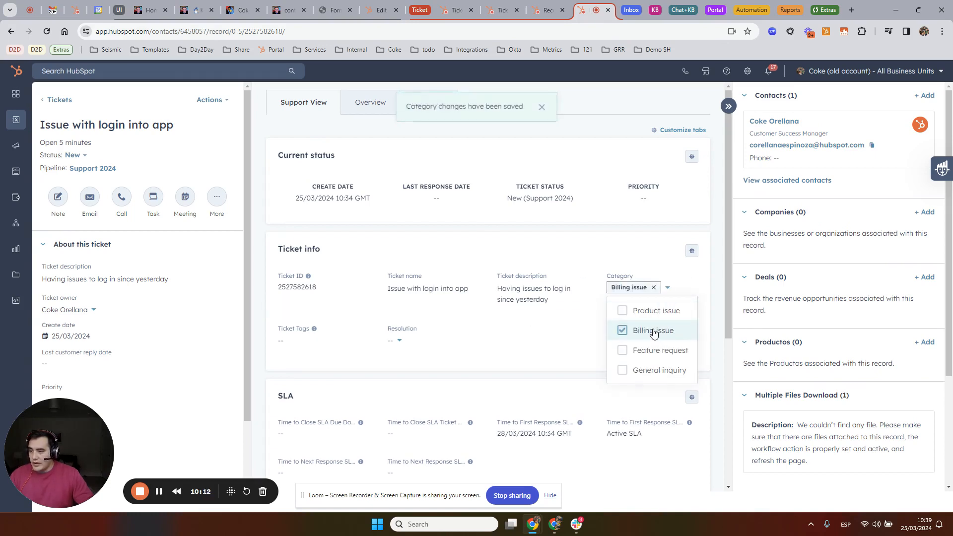
click(653, 333)
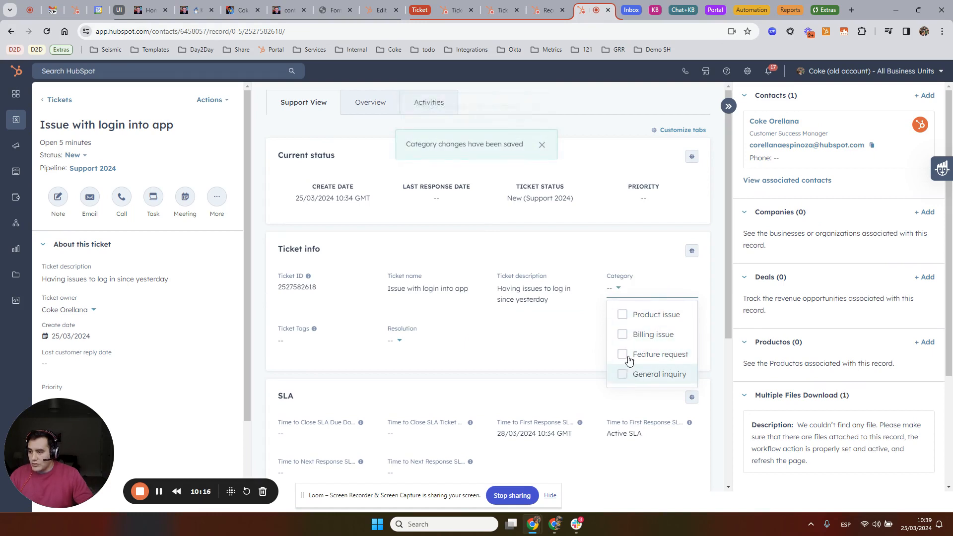
click(622, 316)
click(621, 373)
click(622, 389)
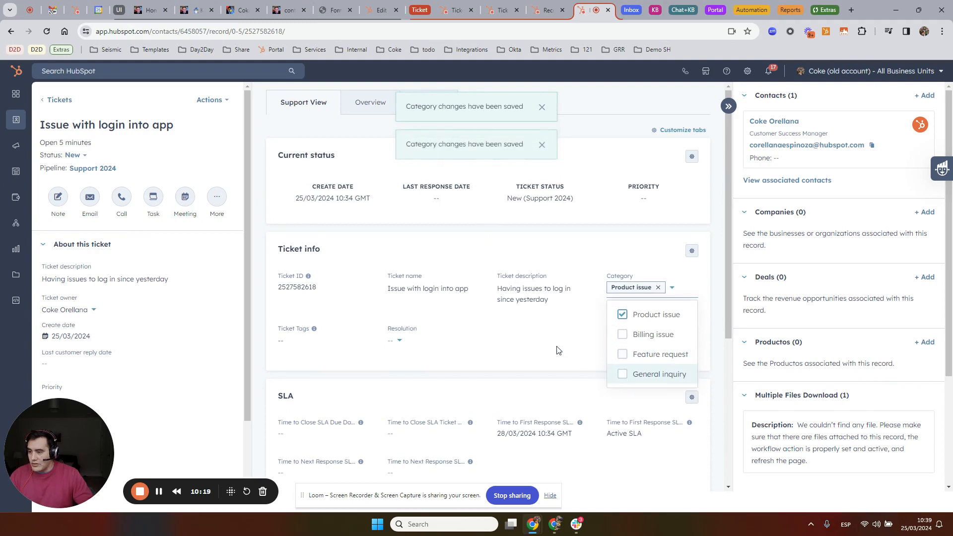
click(558, 350)
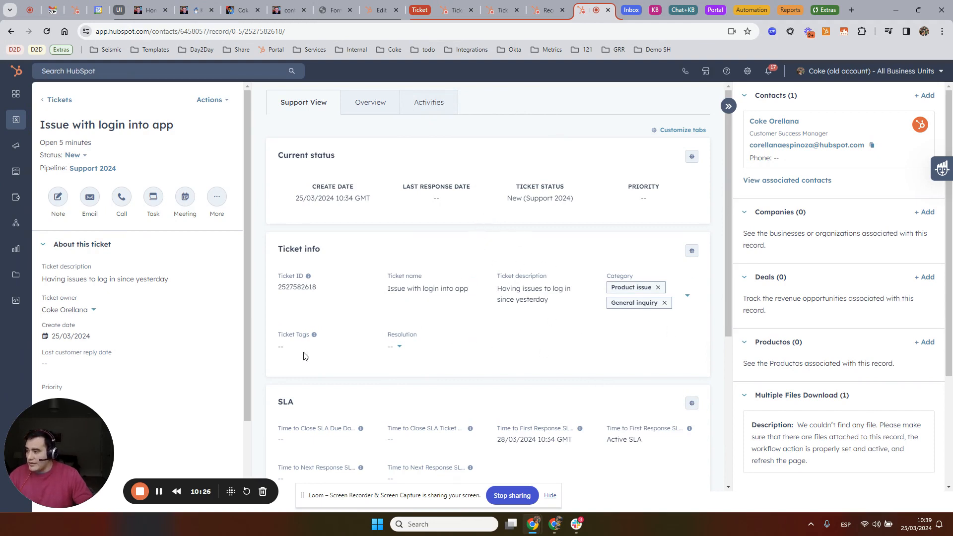
click(45, 33)
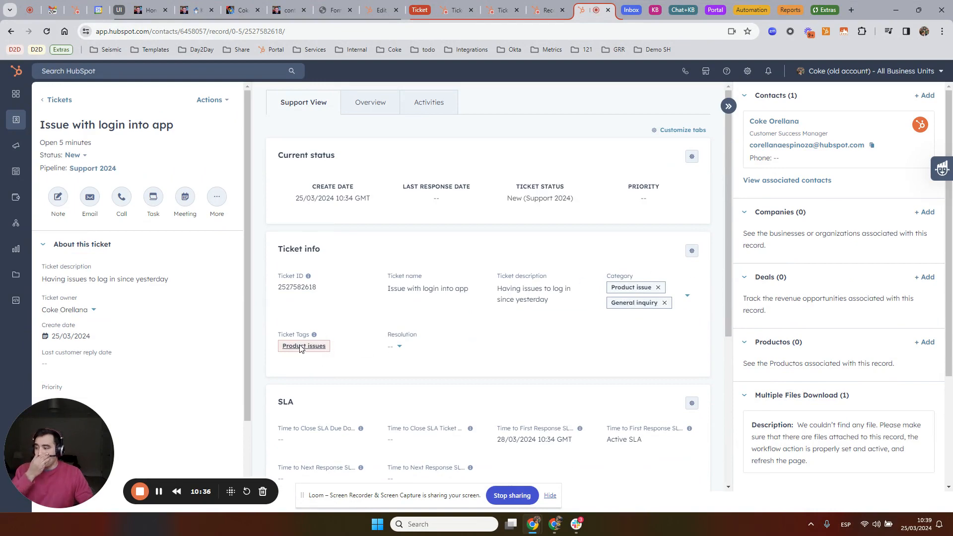
- Review the ticket's SLA section, including the time to first response due date and status
scroll(461, 345, down, 3)
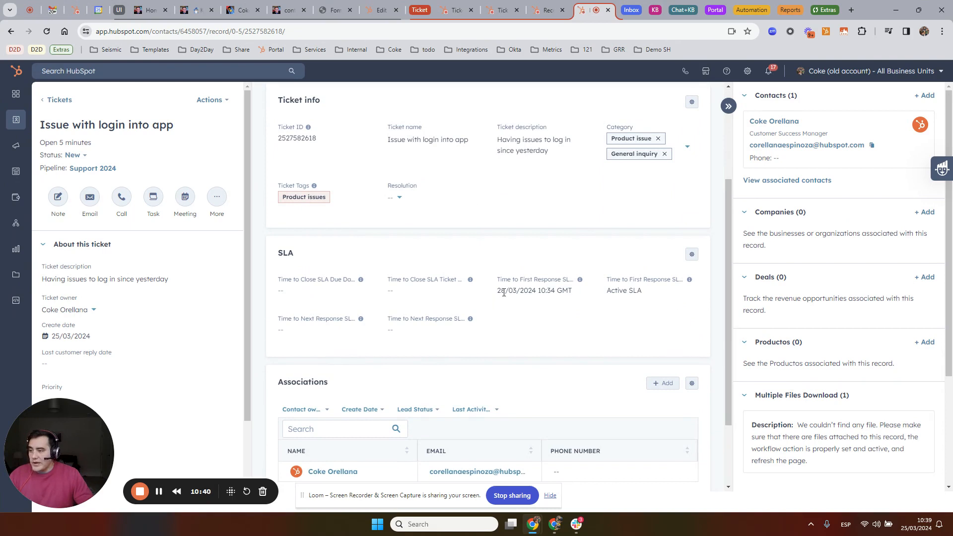
drag(499, 292, 573, 291)
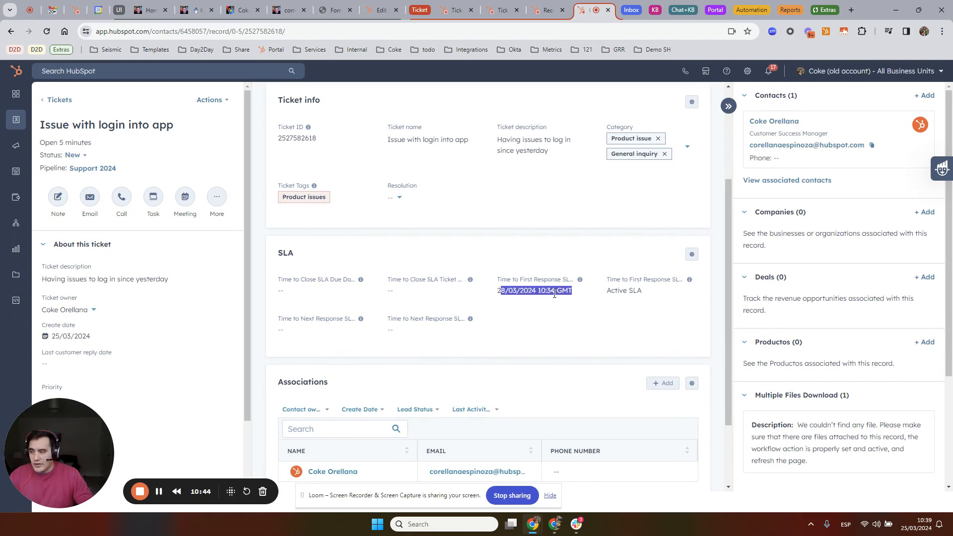
click(515, 293)
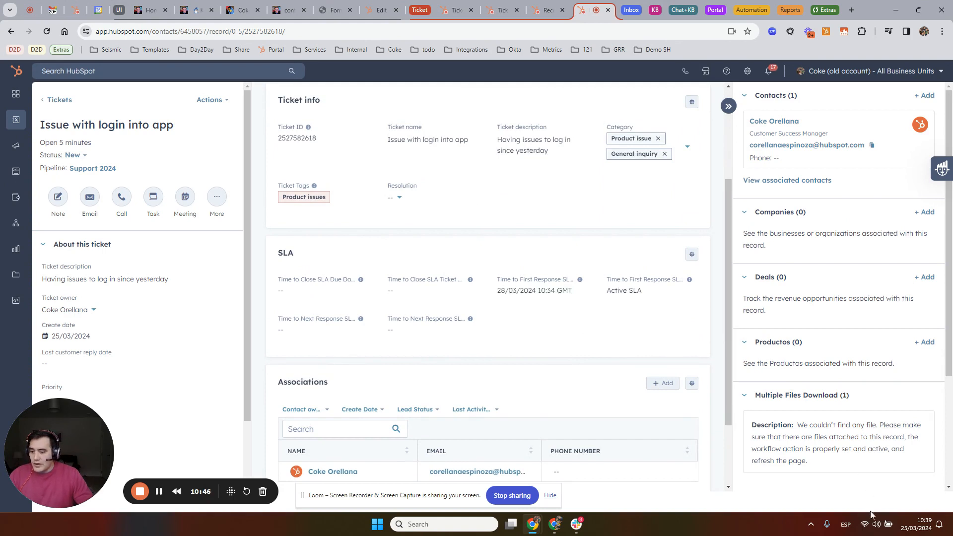
mouse_move(905, 532)
drag(605, 295, 642, 289)
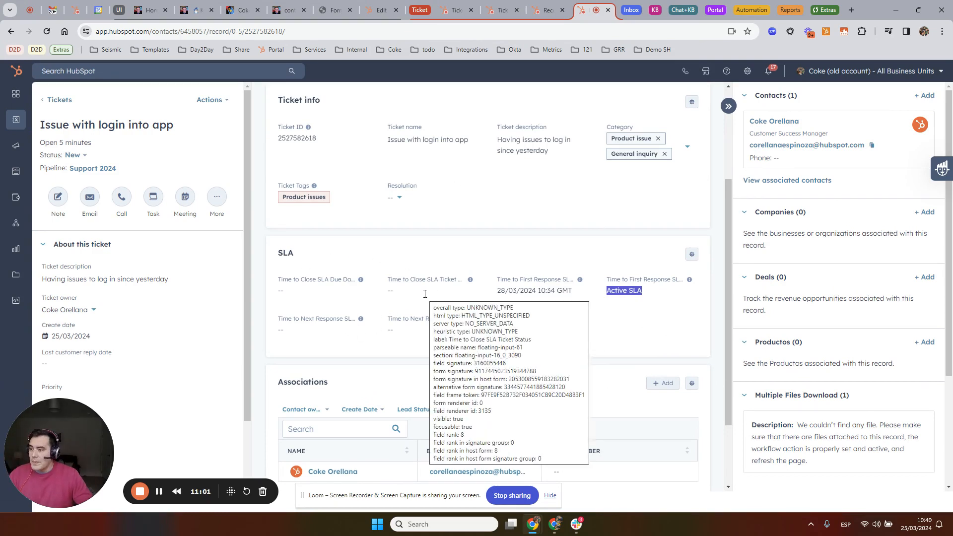
- Associate the existing company HubSpot (biglytics.net) with the ticket and view the updated Companies card
scroll(402, 298, down, 2)
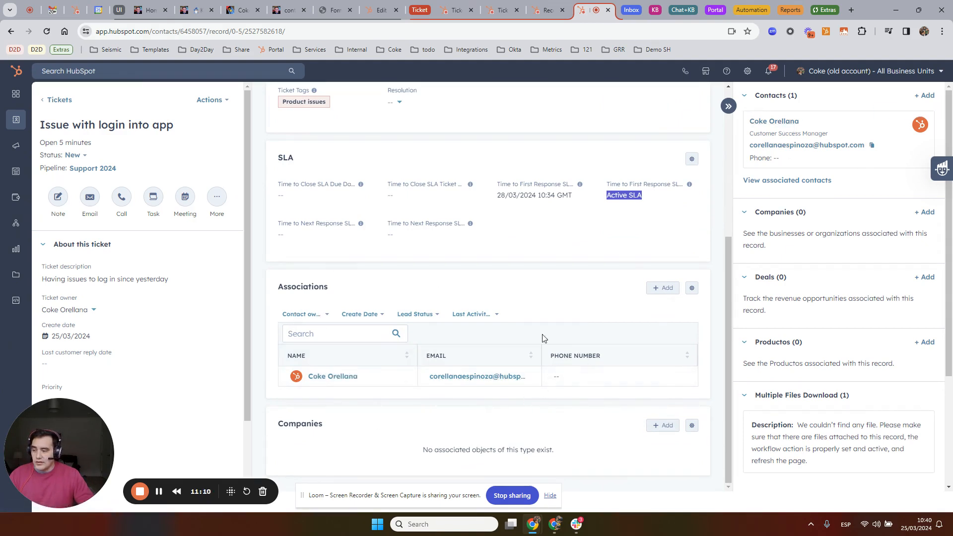
click(665, 425)
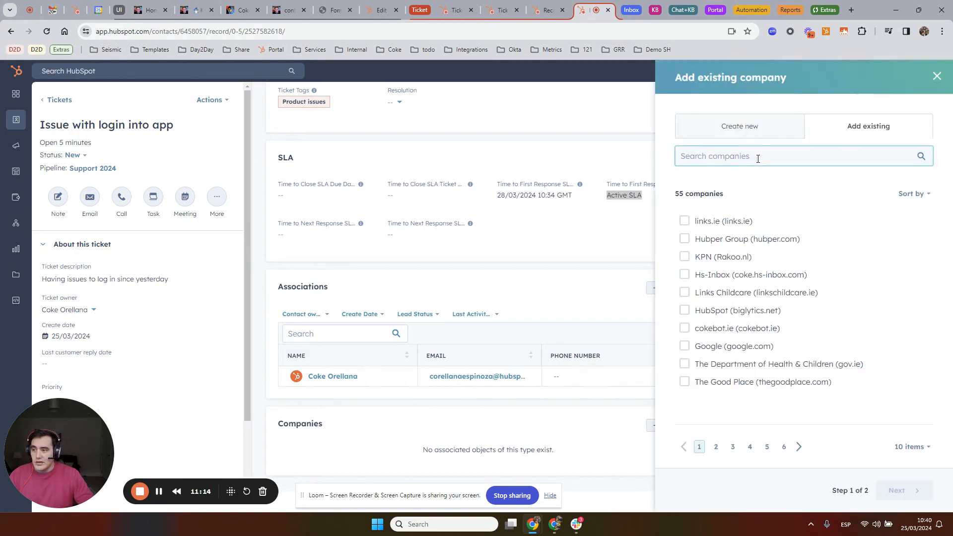
click(734, 160)
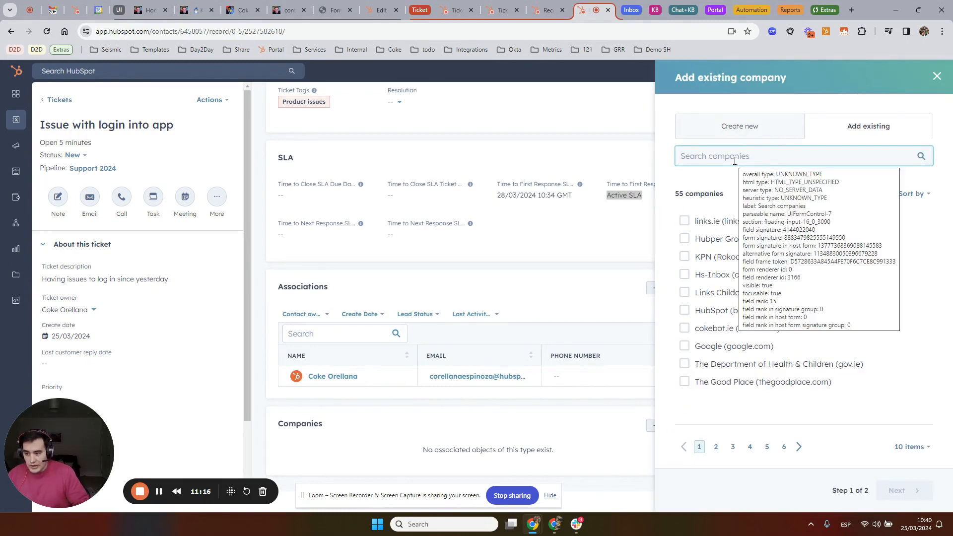
click(732, 313)
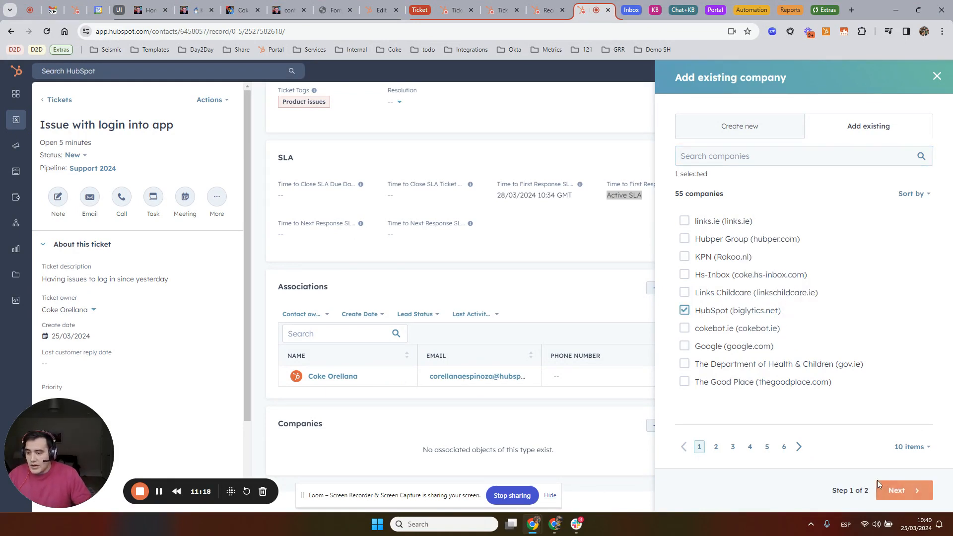
click(896, 490)
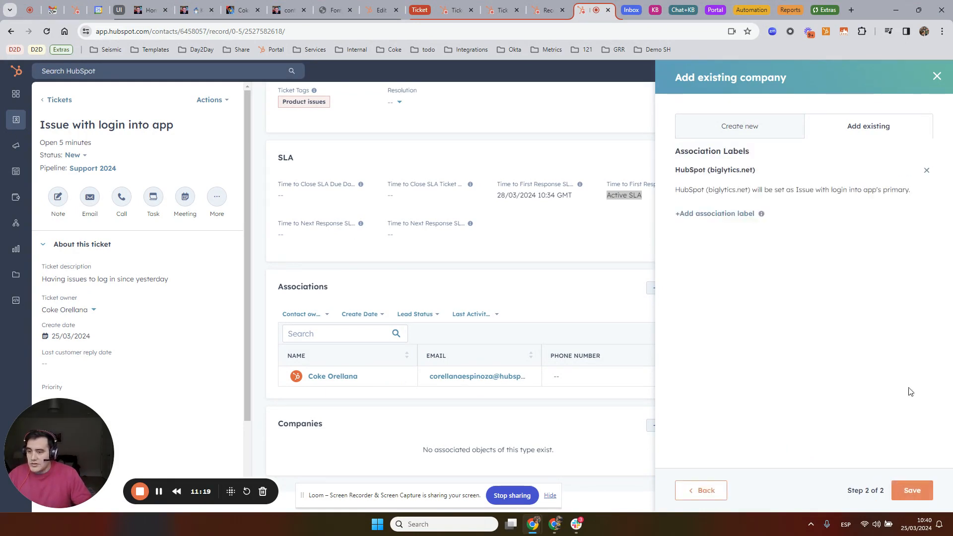
click(909, 491)
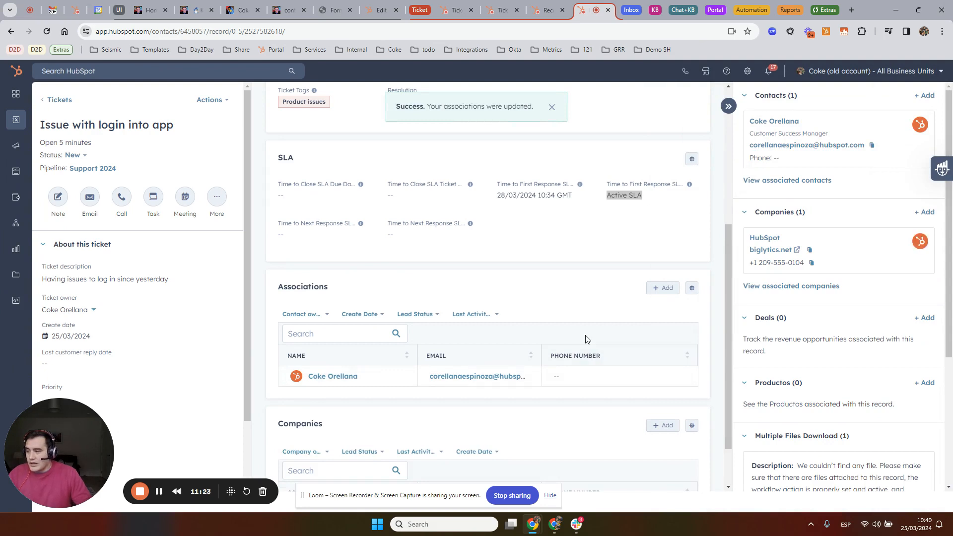
scroll(576, 323, down, 2)
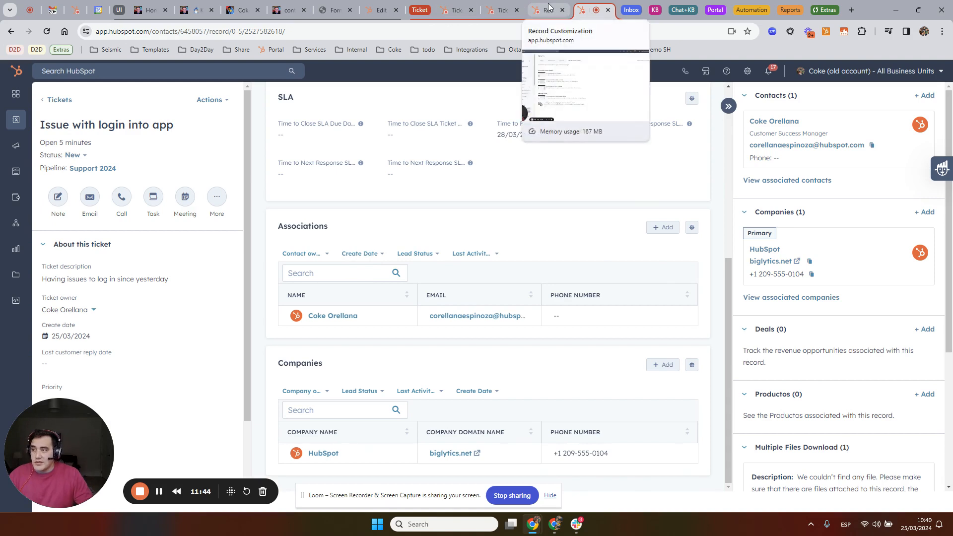
- Open the Issue with login into app conversation in the support inbox and review its messages and contact details
click(420, 10)
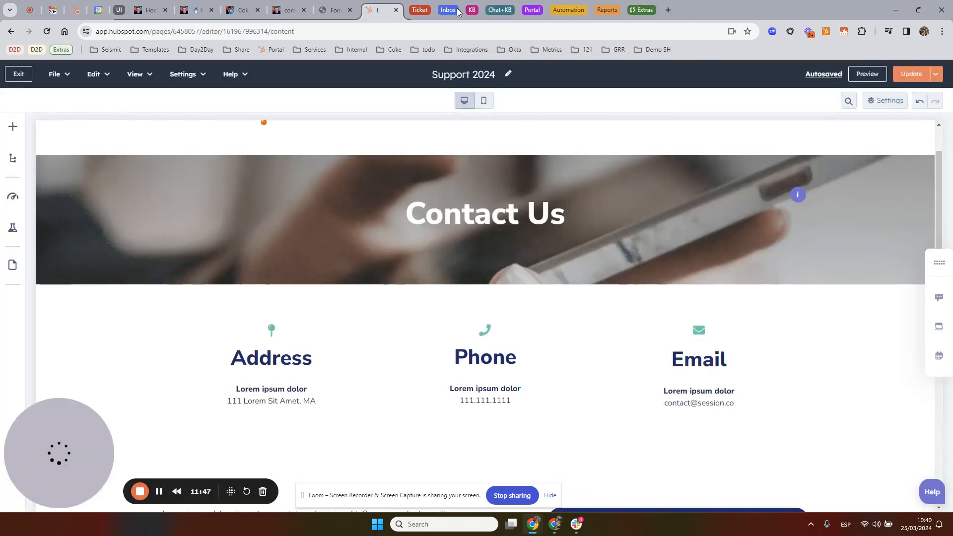
click(445, 10)
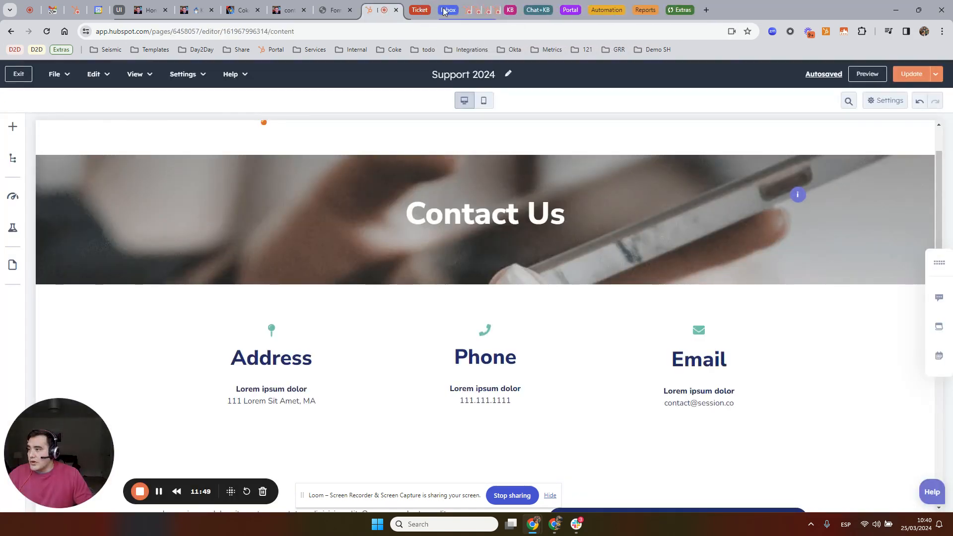
click(484, 10)
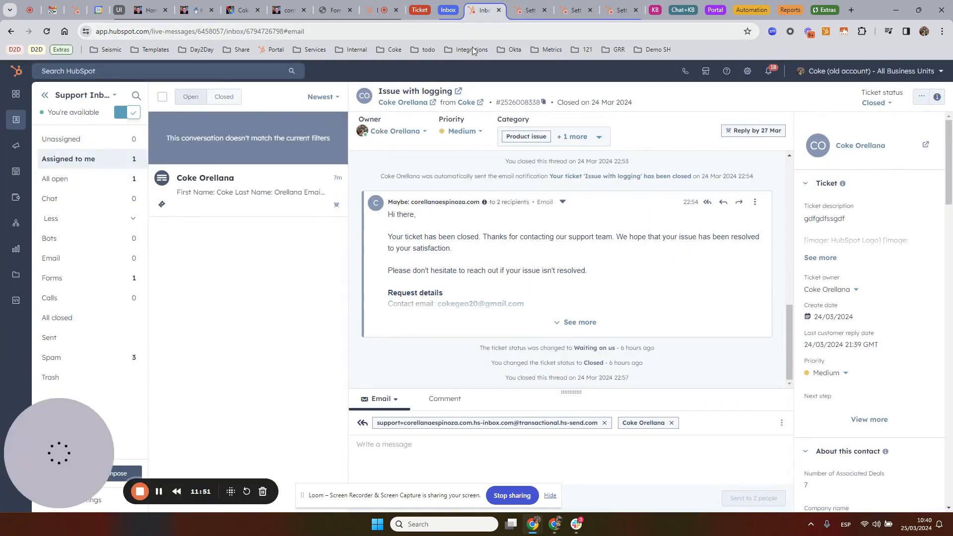
click(226, 197)
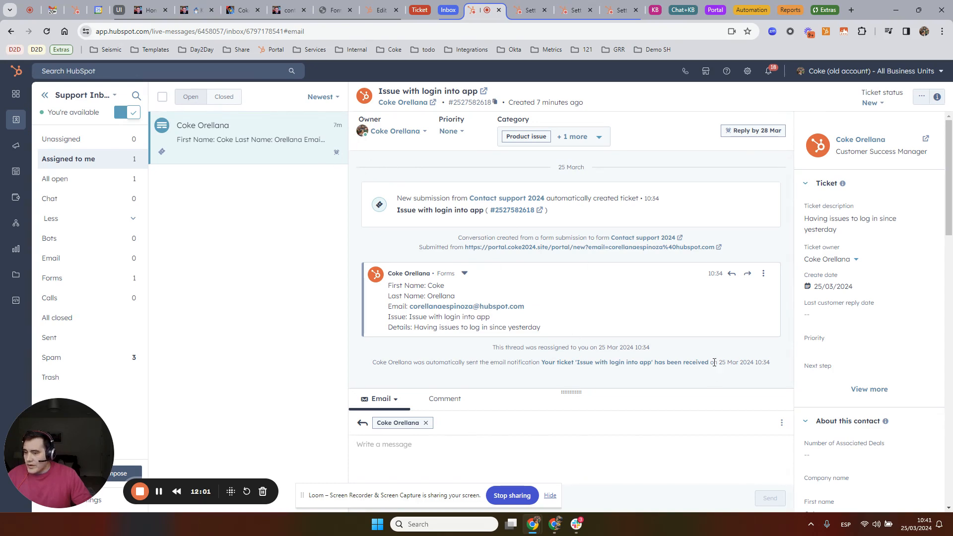
scroll(843, 287, down, 4)
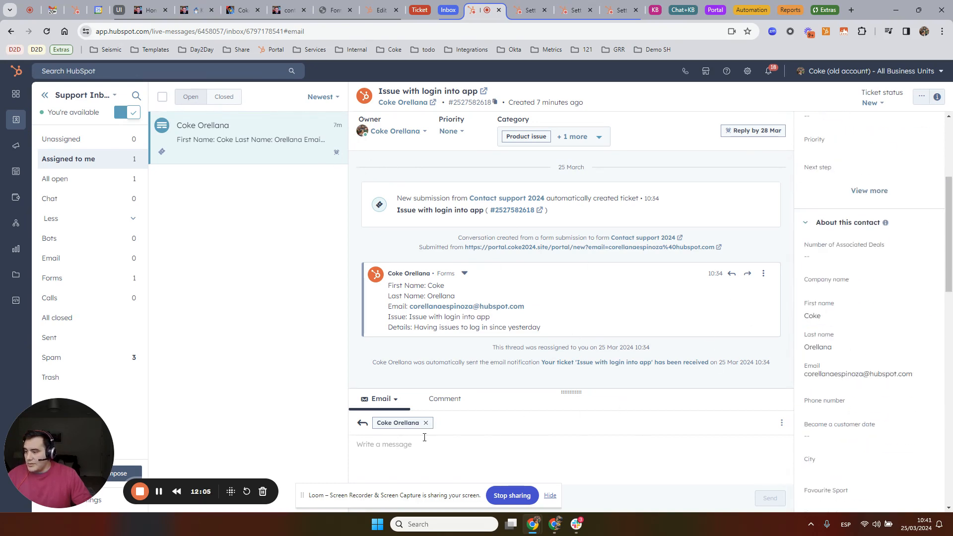
text(Thank you for ge)
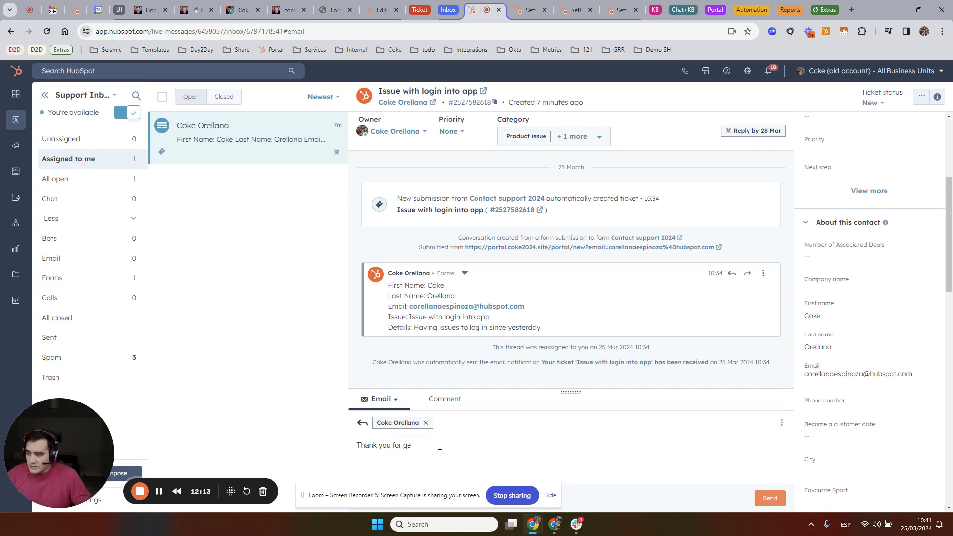
key(ctrl+a)
key(BackSpace)
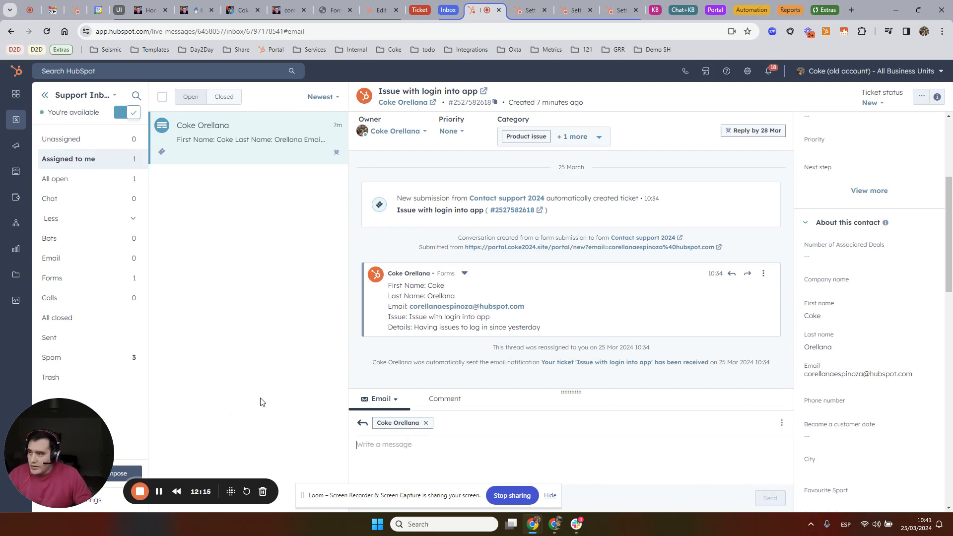
- Open the Start snippet in the Support 2024 folder, review its text and shortcut, and close it without changes
click(747, 11)
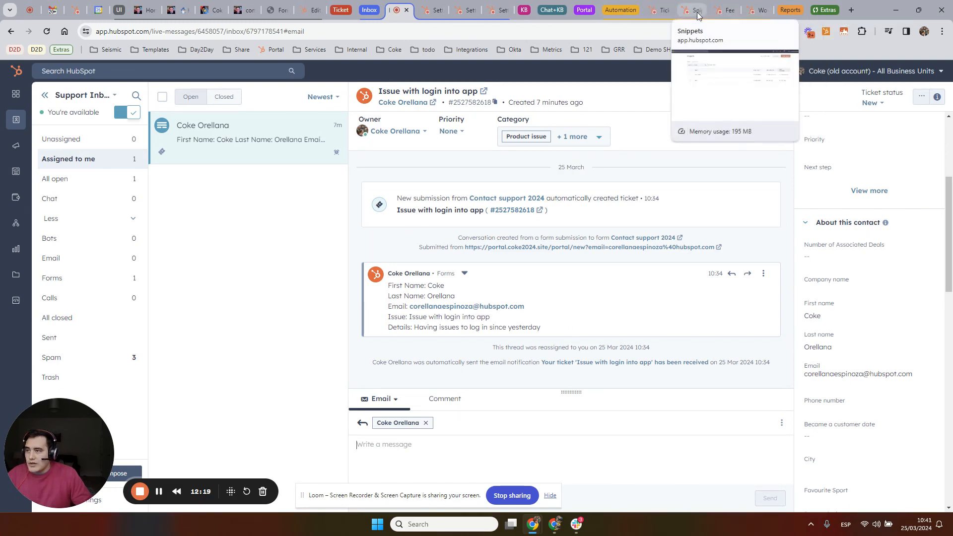
click(690, 11)
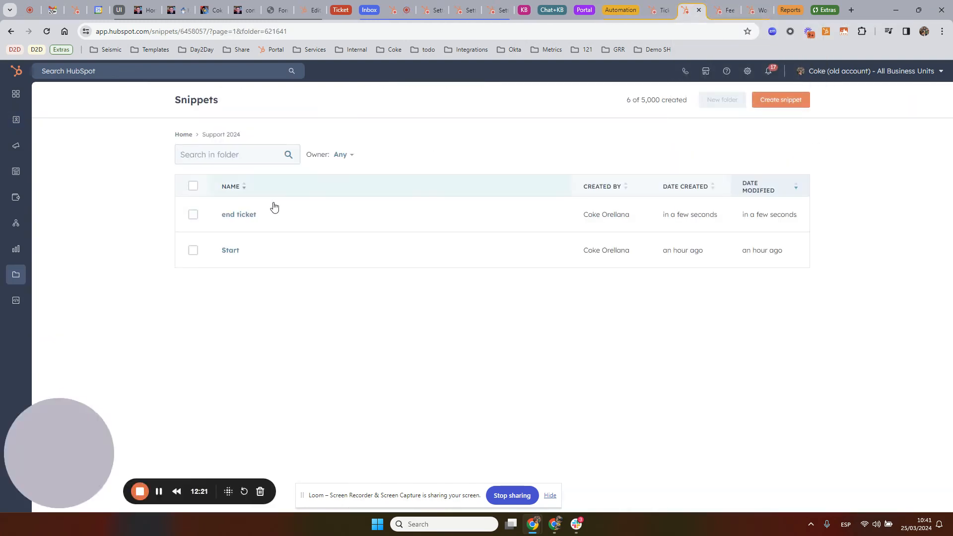
click(230, 251)
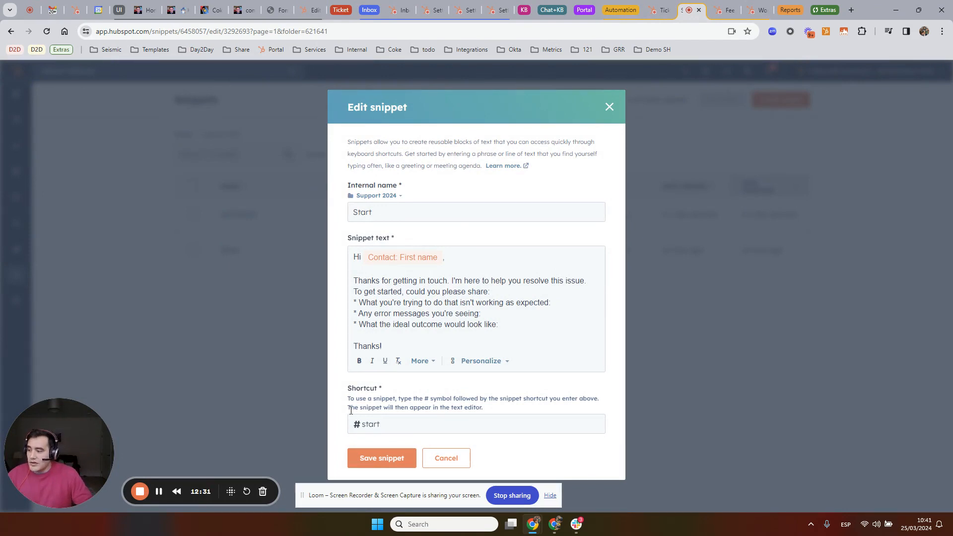
drag(384, 422, 335, 429)
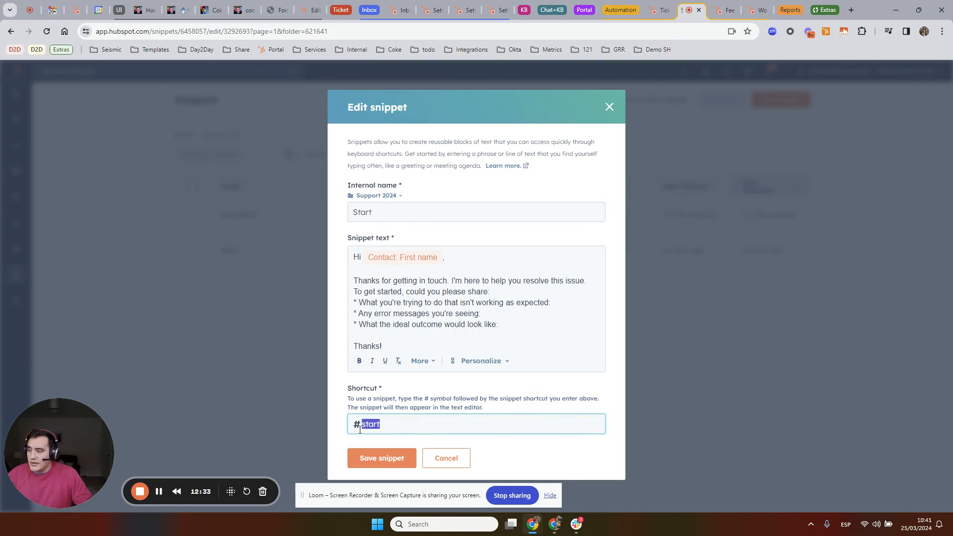
click(609, 107)
- Insert the #start snippet as the email reply in the Issue with login into app conversation, check its greeting, and send it
click(429, 8)
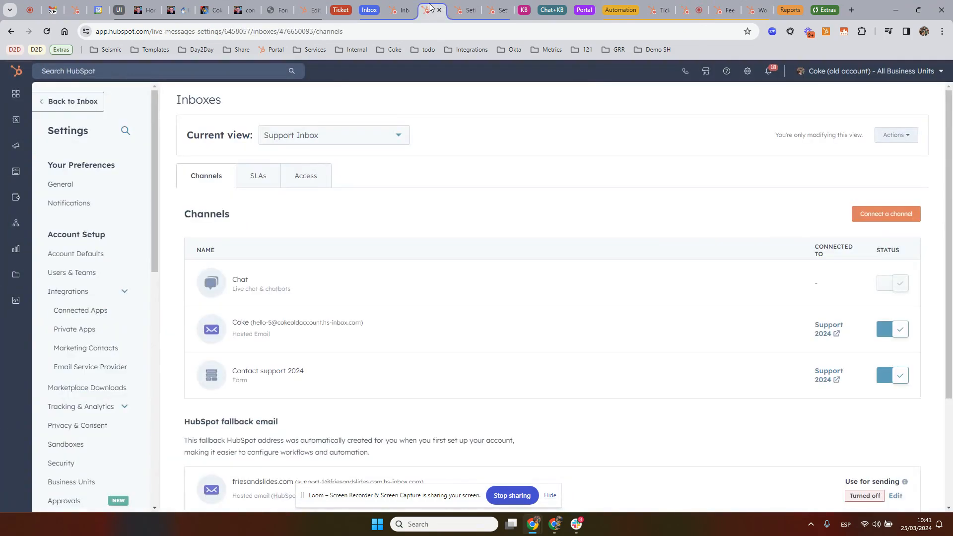
click(403, 9)
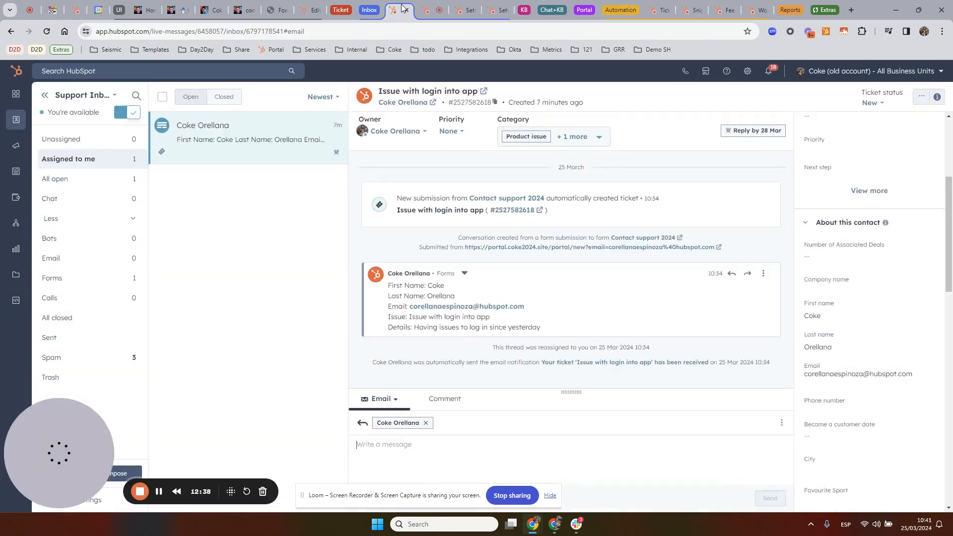
click(407, 437)
text(#)
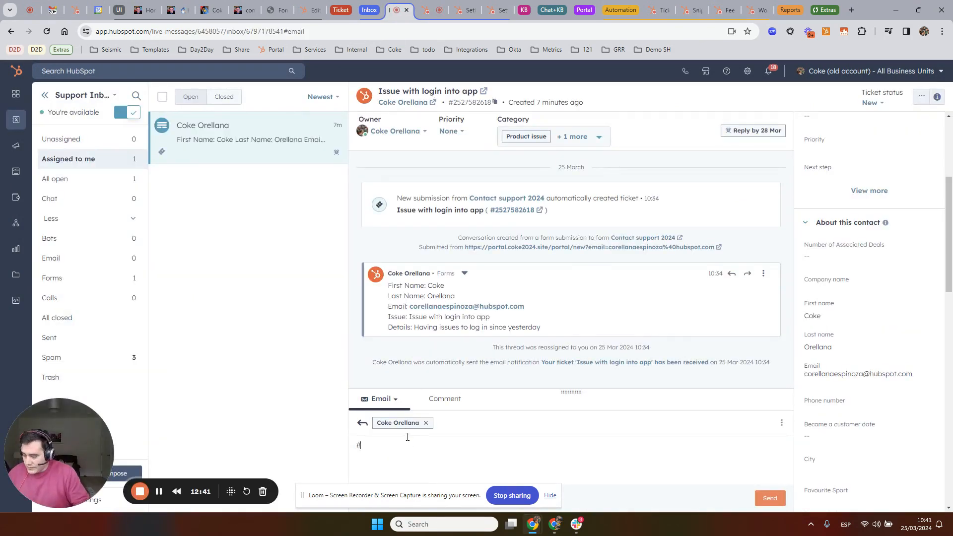
text(start)
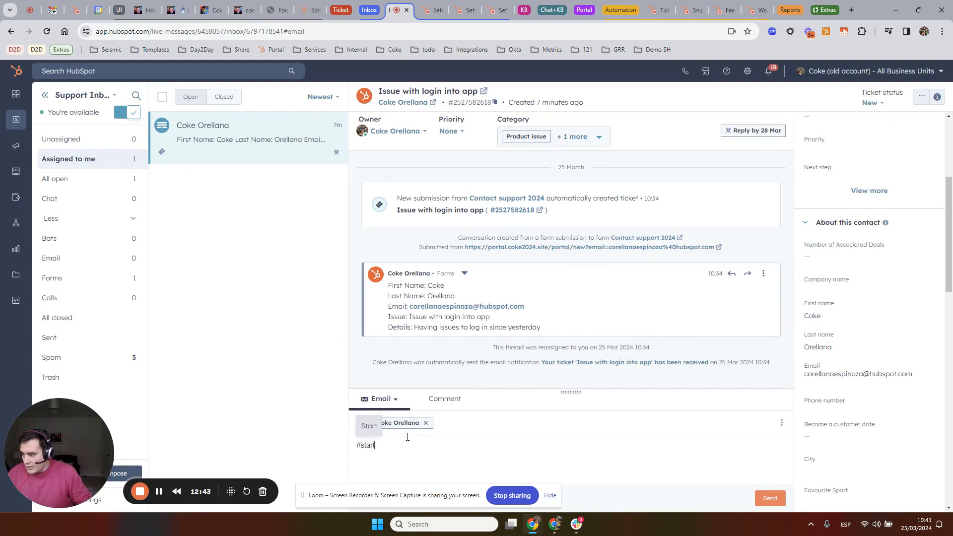
key(Return)
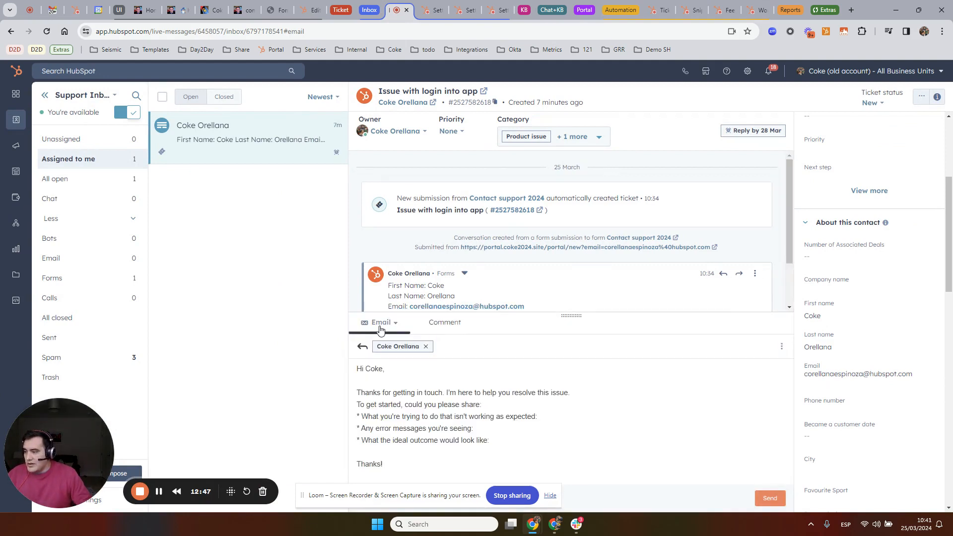
triple_click(398, 367)
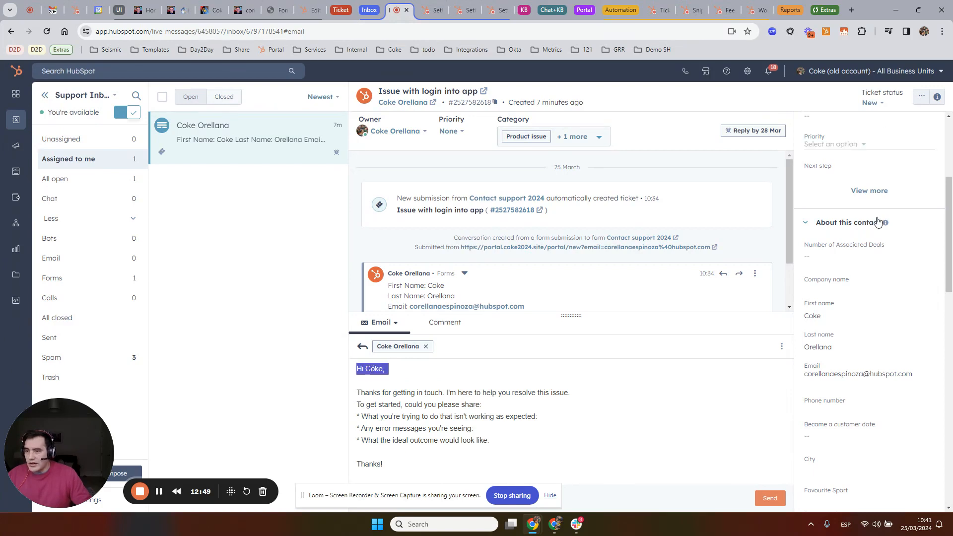
scroll(872, 221, up, 4)
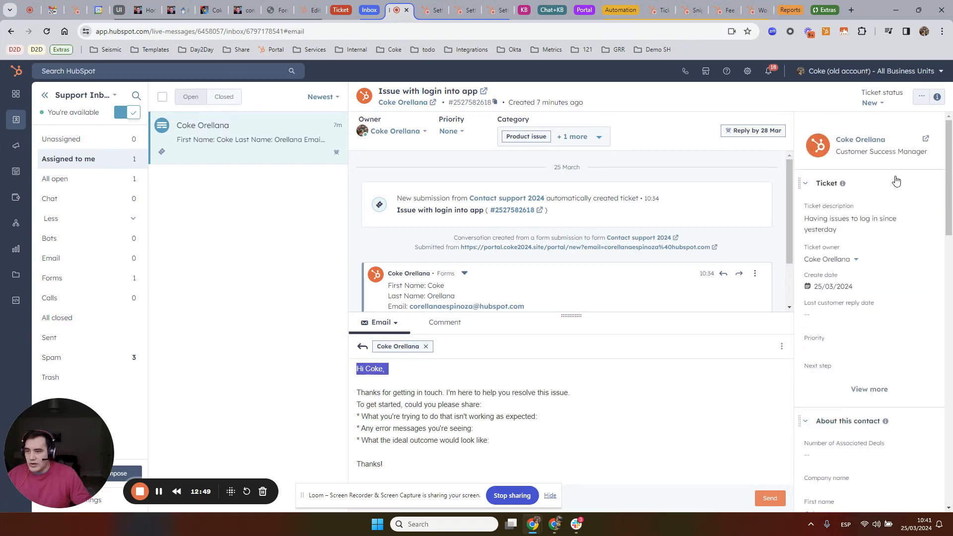
click(394, 374)
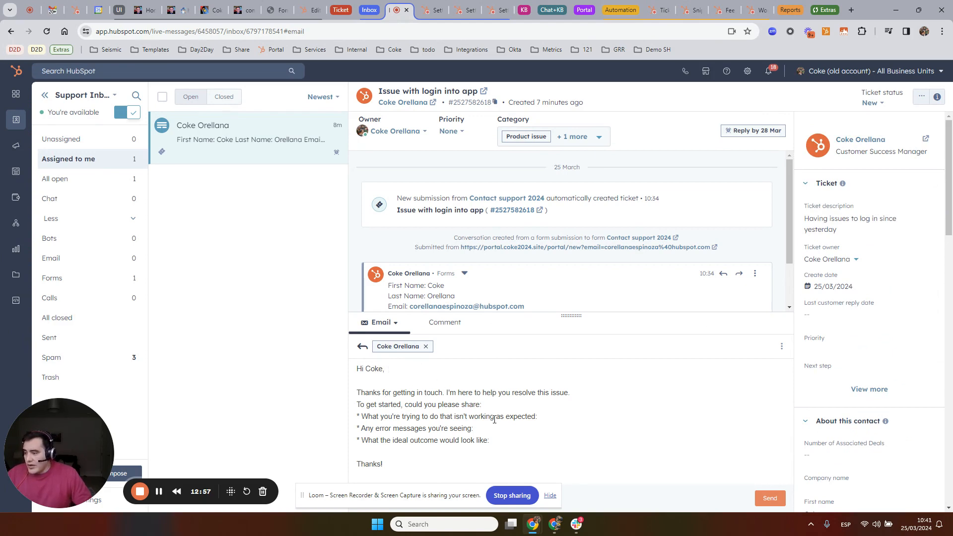
click(766, 498)
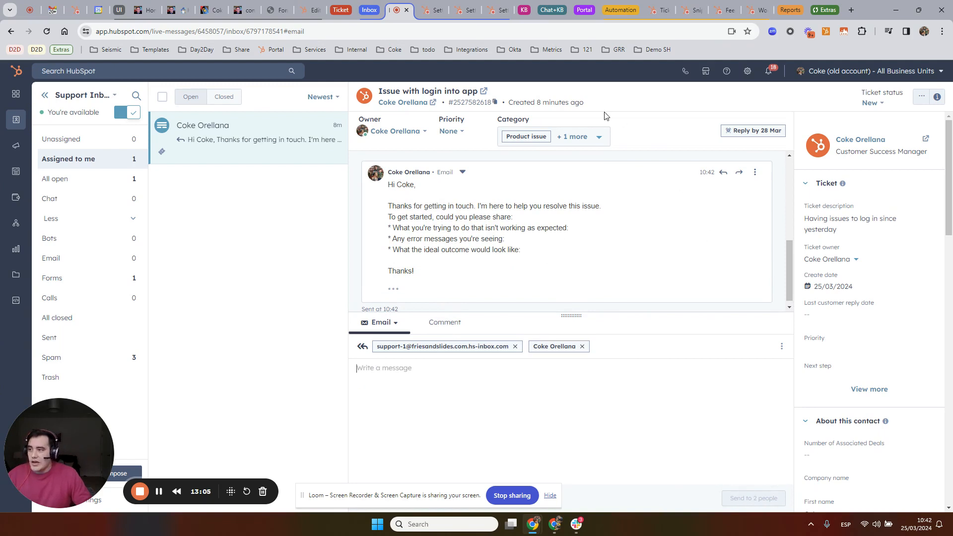
- Open the automation settings of the Support 2024 ticket pipeline and review its templated automations
click(655, 11)
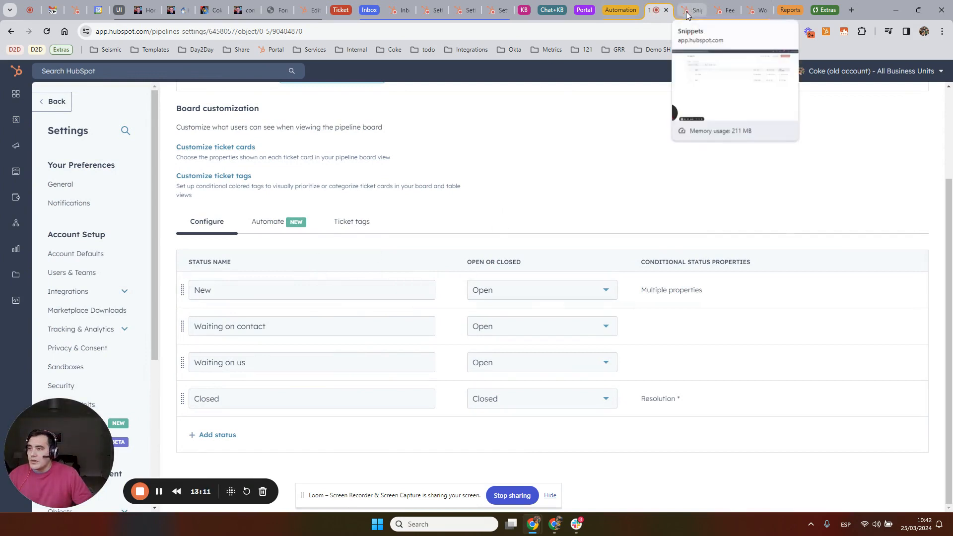
click(718, 11)
click(754, 10)
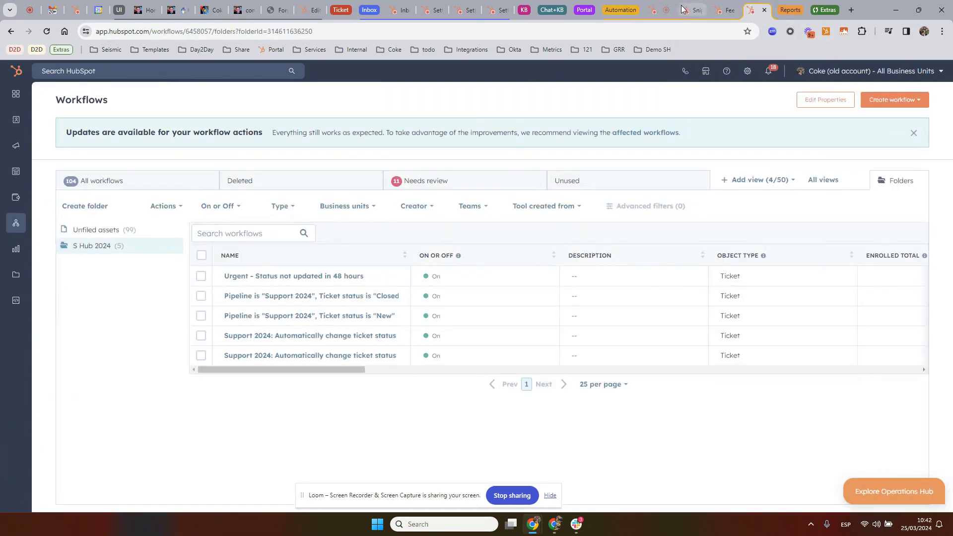
click(659, 10)
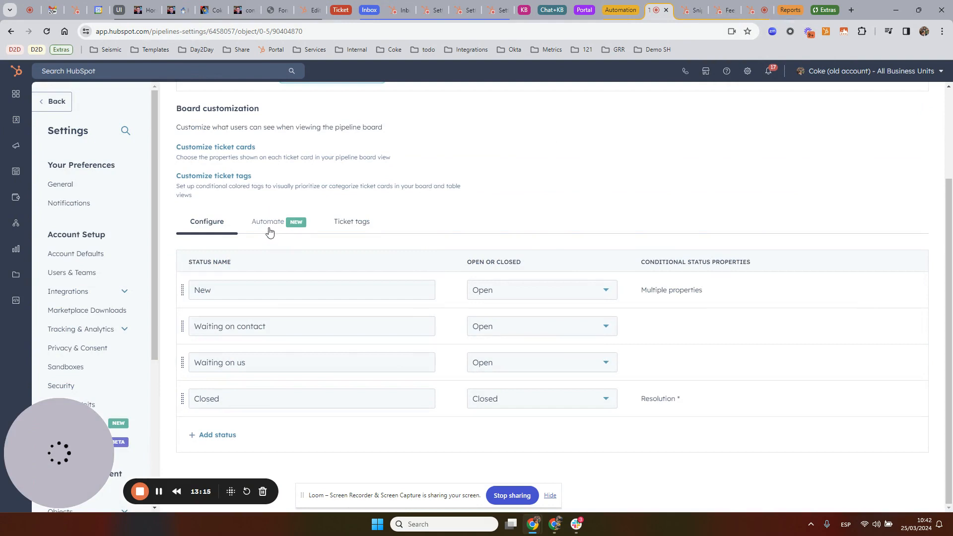
click(268, 227)
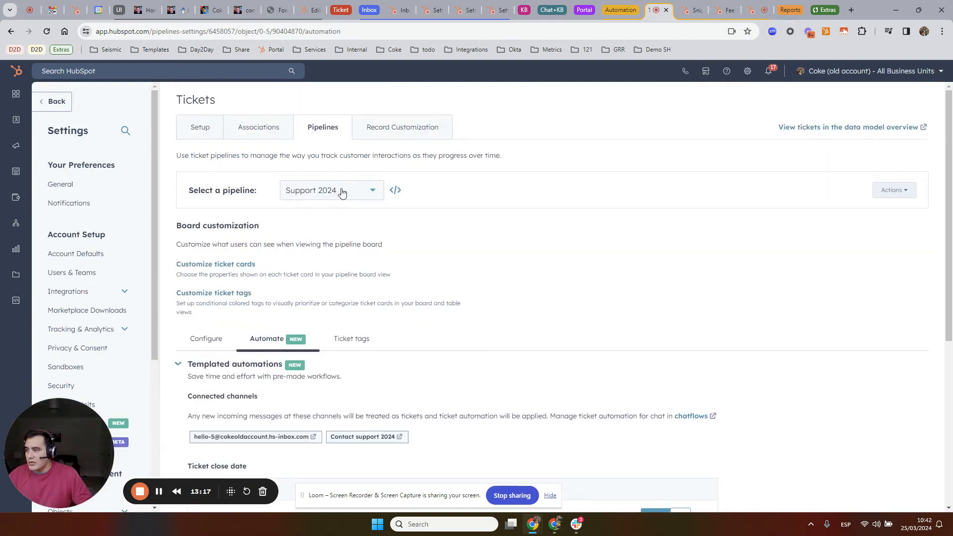
scroll(410, 264, down, 5)
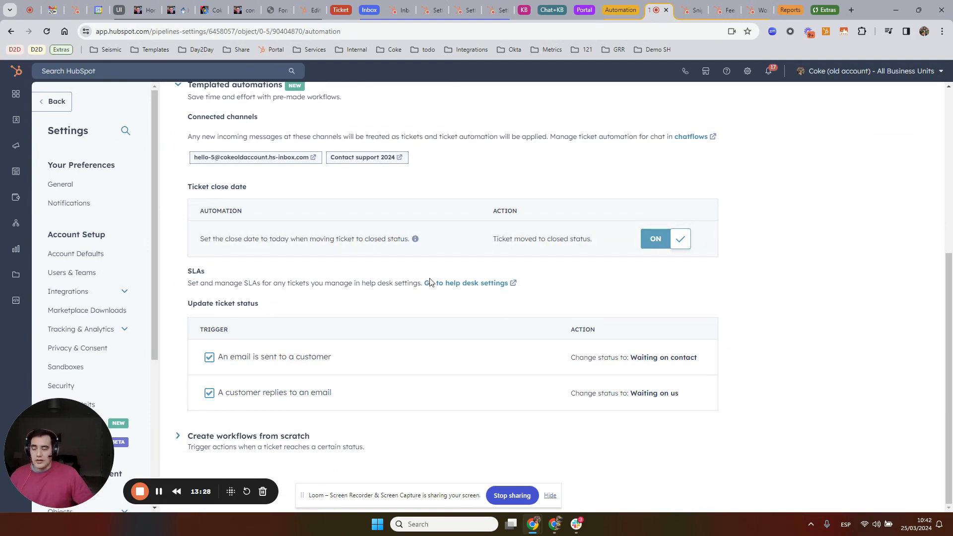
- Expand the workflows created from scratch, examine the status-update actions, and open the New status's Ticket received email action
click(249, 437)
scroll(379, 362, down, 2)
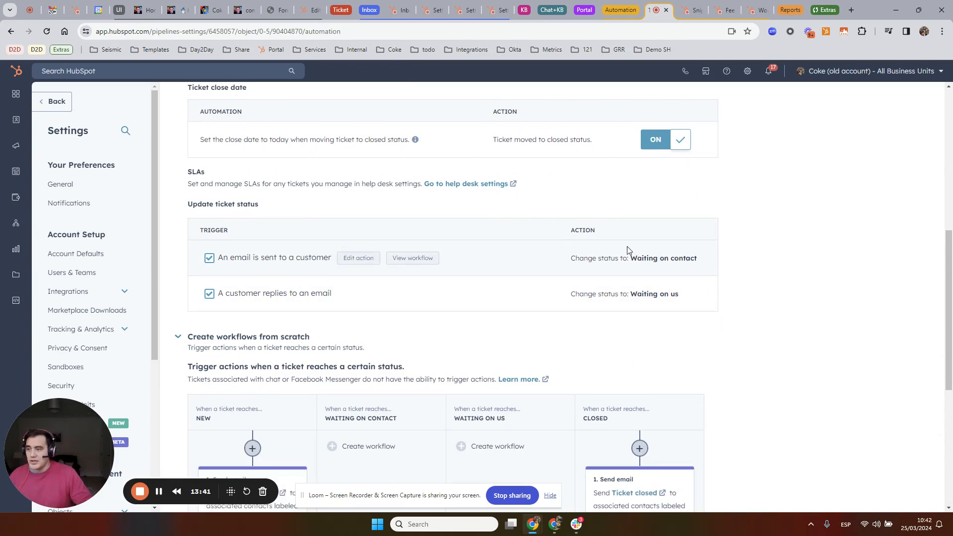
drag(642, 258, 694, 258)
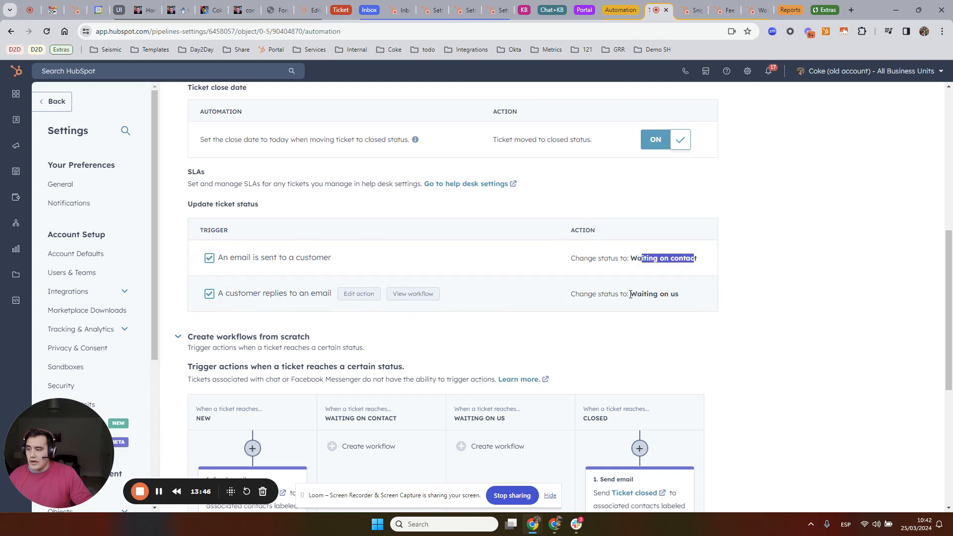
drag(630, 294, 691, 298)
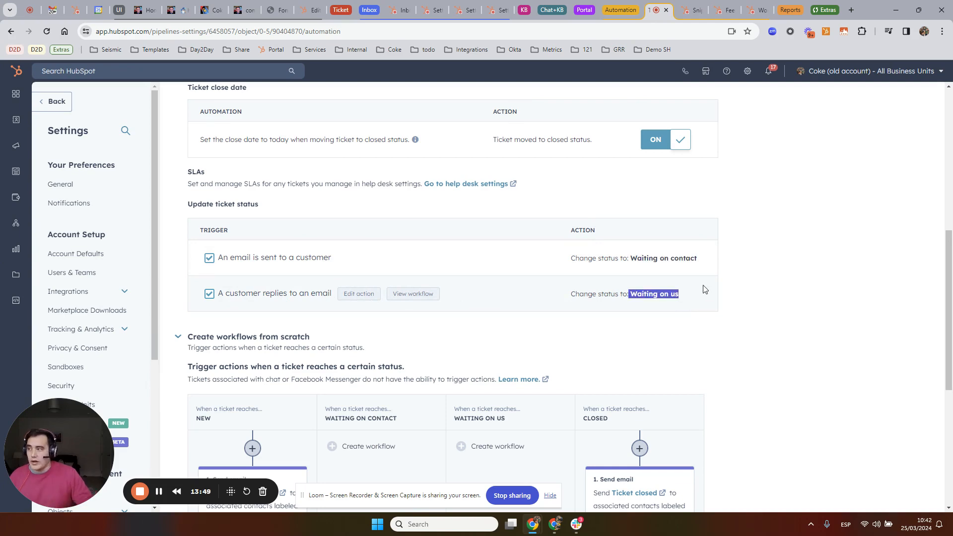
scroll(544, 323, down, 6)
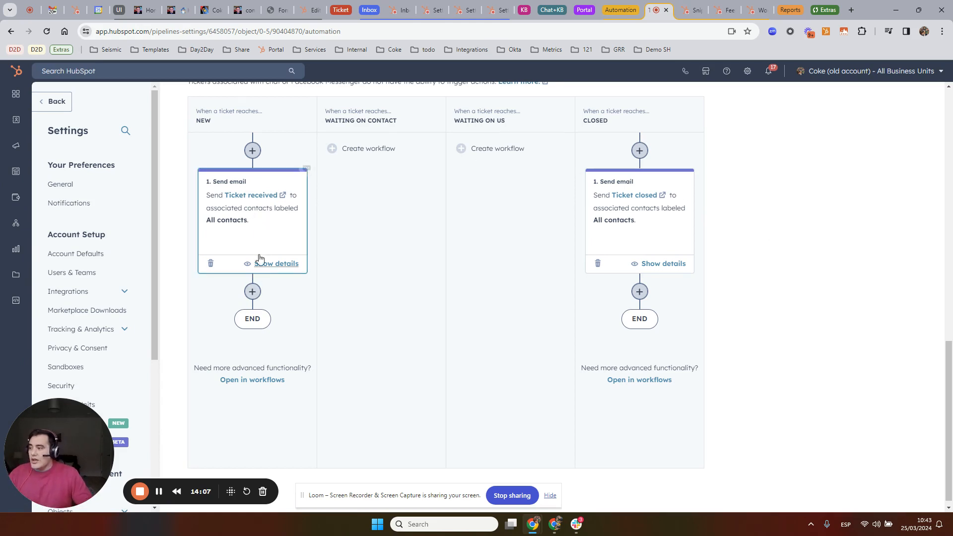
click(266, 235)
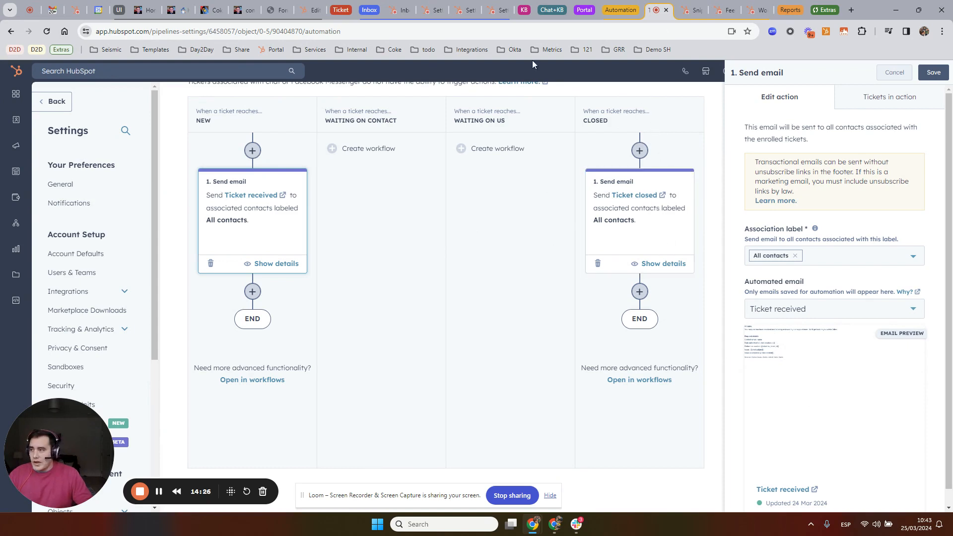
- Check the conversation's ticket status in the support inbox, and refresh the same ticket in the customer portal
click(430, 17)
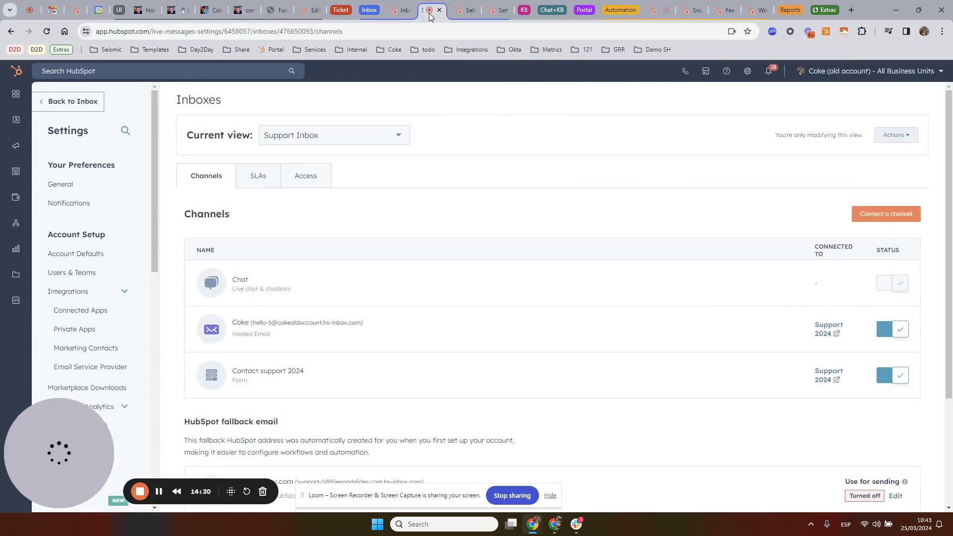
click(396, 13)
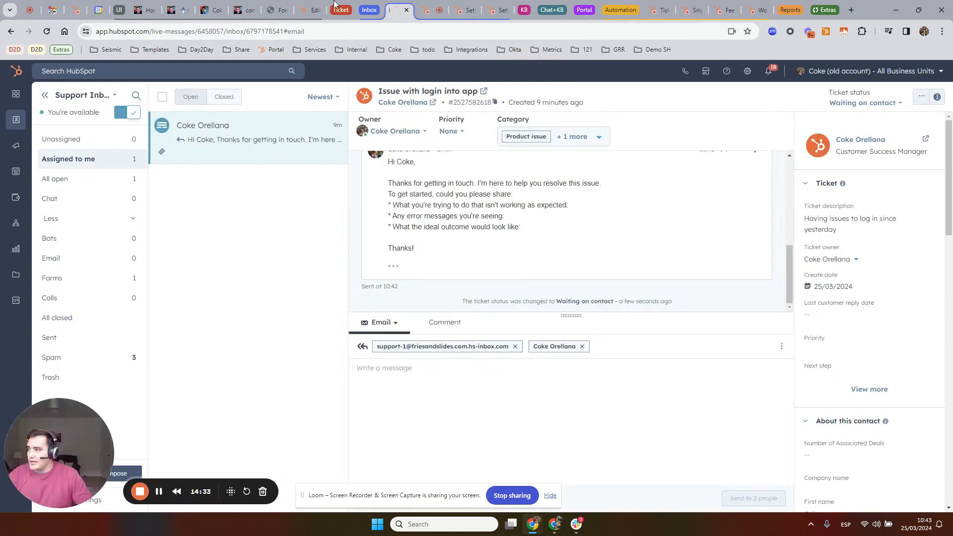
click(208, 11)
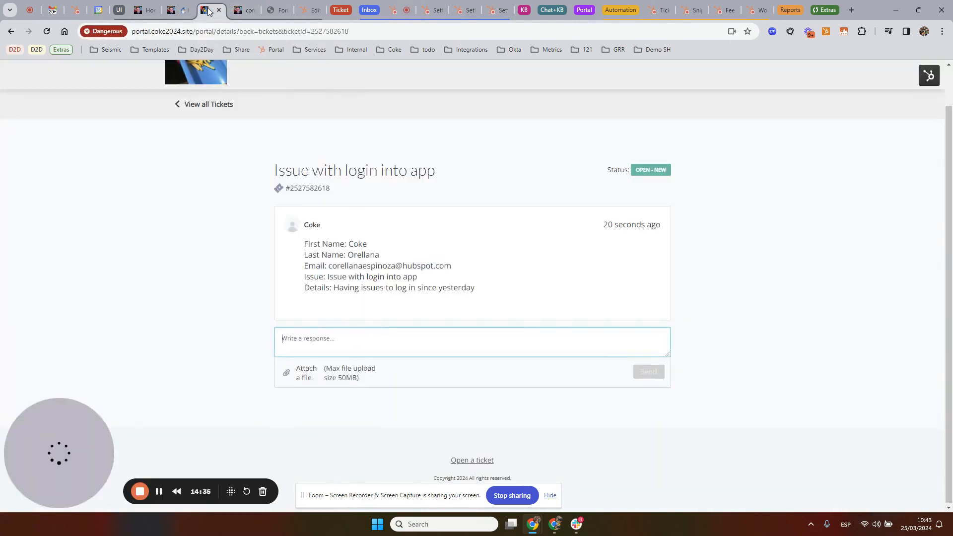
click(46, 31)
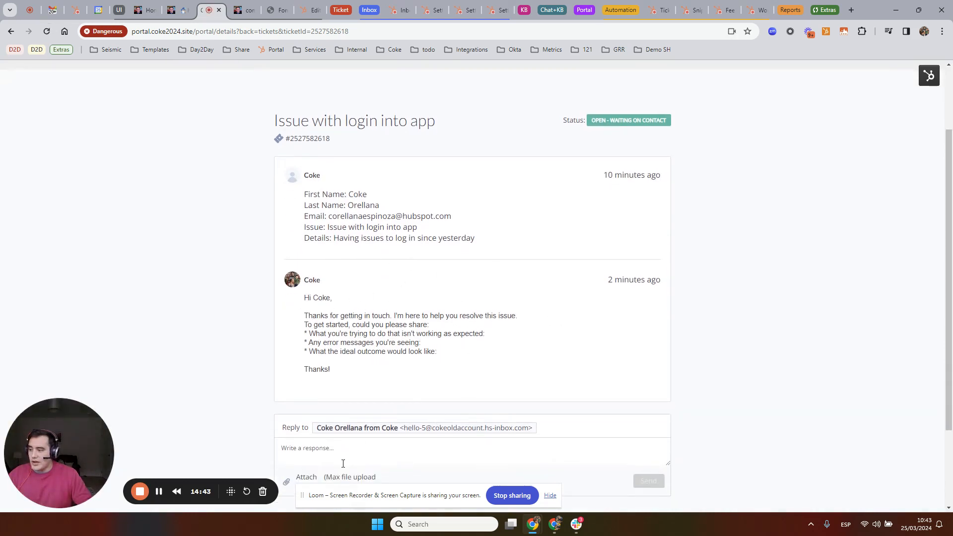
- Send the response "Oh, it's all sorted" on the Issue with login into app ticket from the customer portal
scroll(343, 463, down, 3)
click(312, 338)
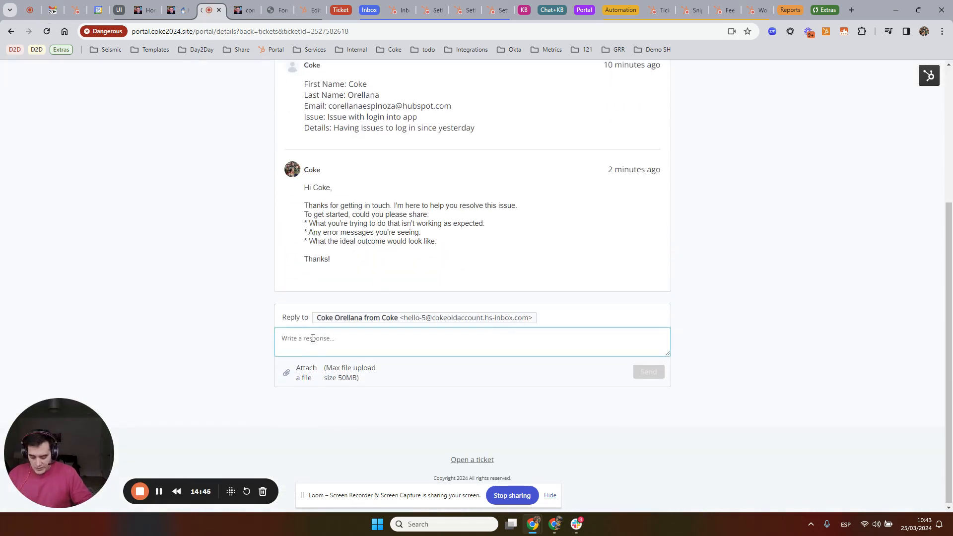
text(Oh, it)
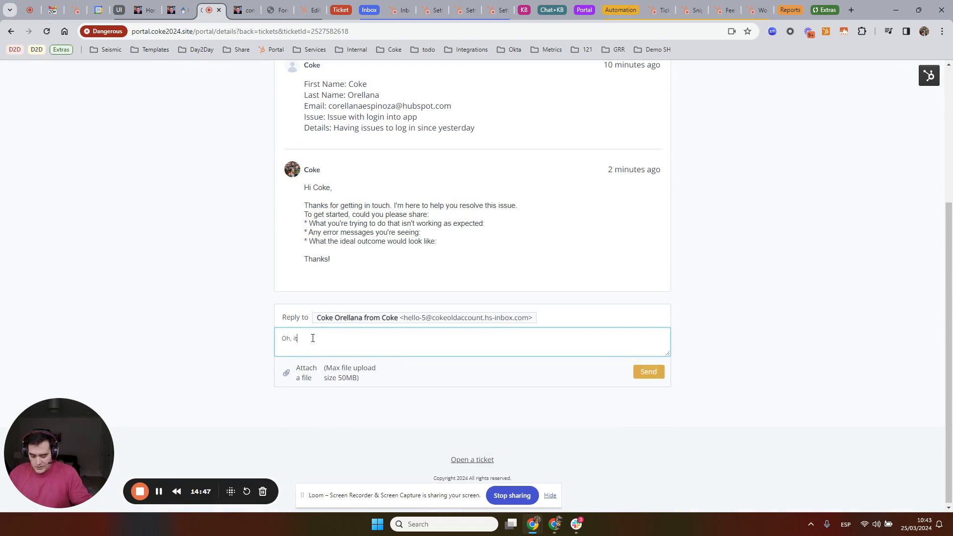
text('s all sorted)
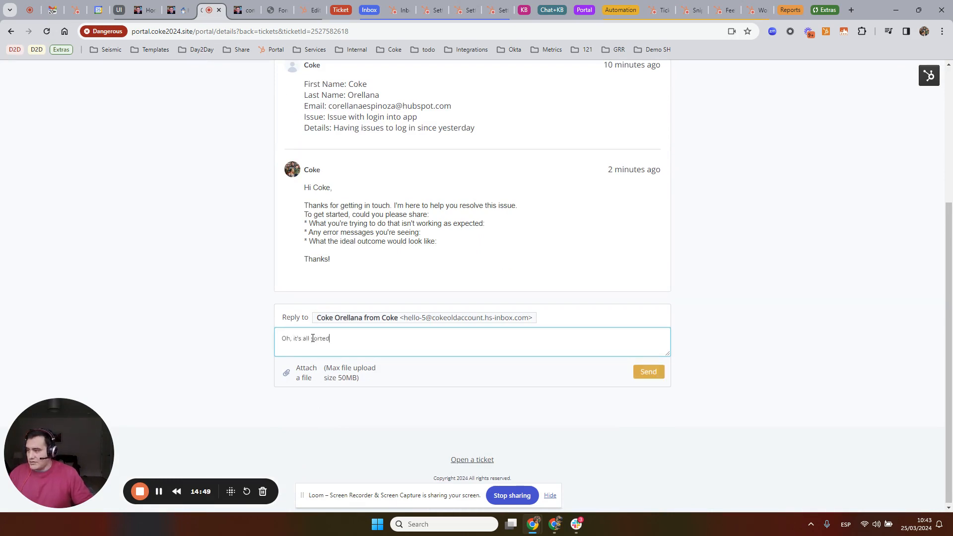
click(656, 376)
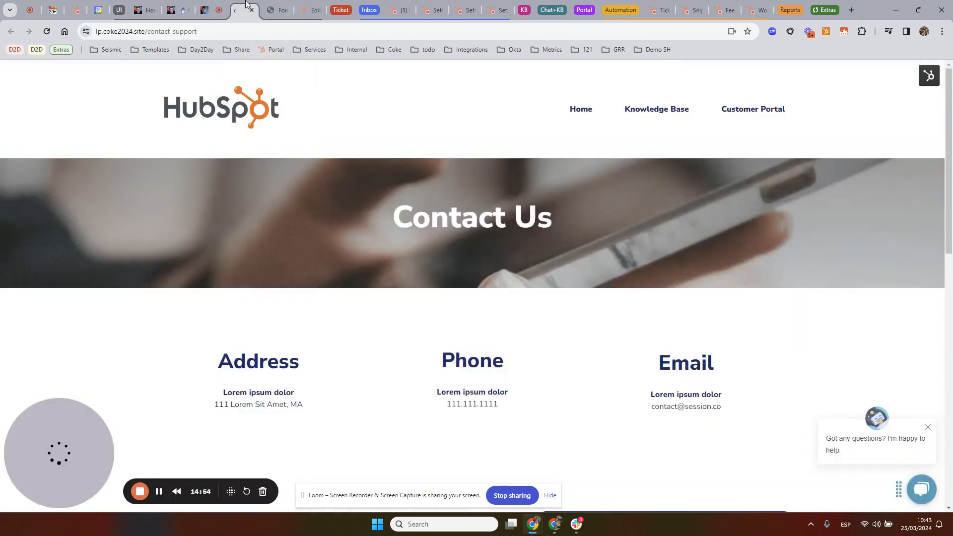
- Set the Issue with login into app ticket's status to Closed in the support inbox, with the resolution Issue fixed
click(245, 10)
click(392, 10)
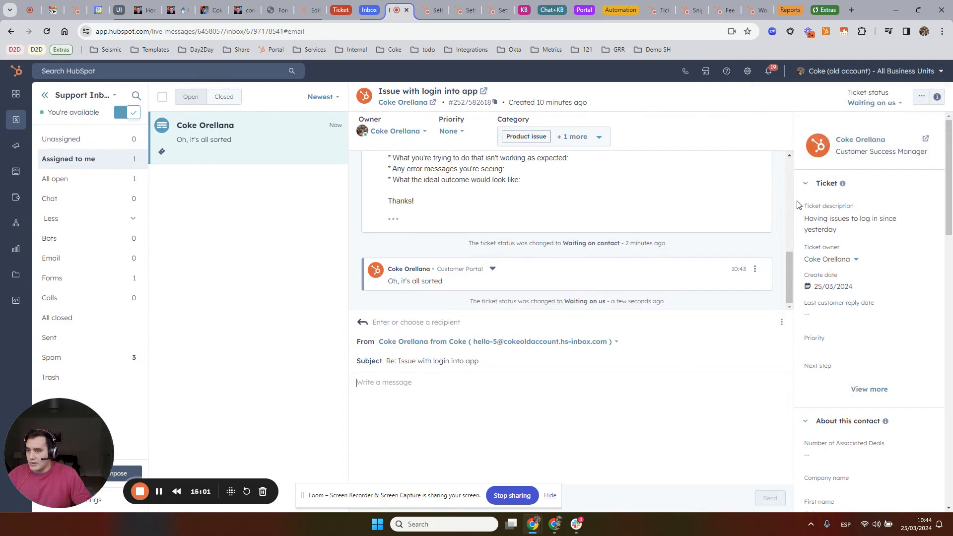
click(892, 105)
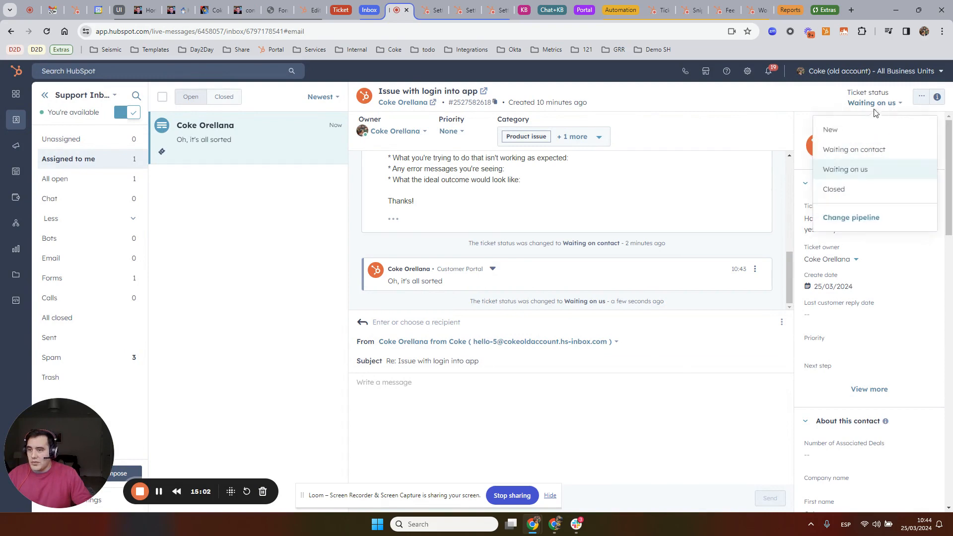
click(850, 191)
click(450, 194)
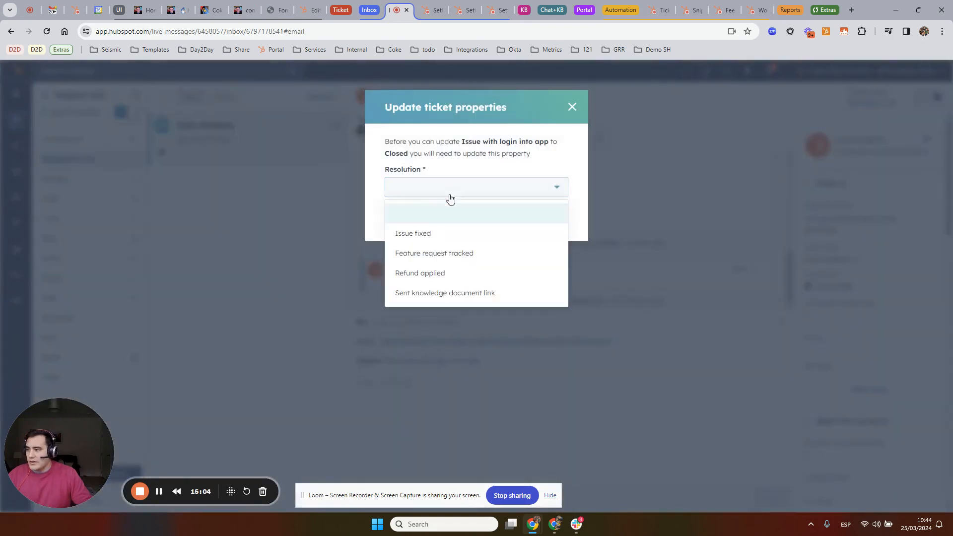
click(436, 235)
click(405, 221)
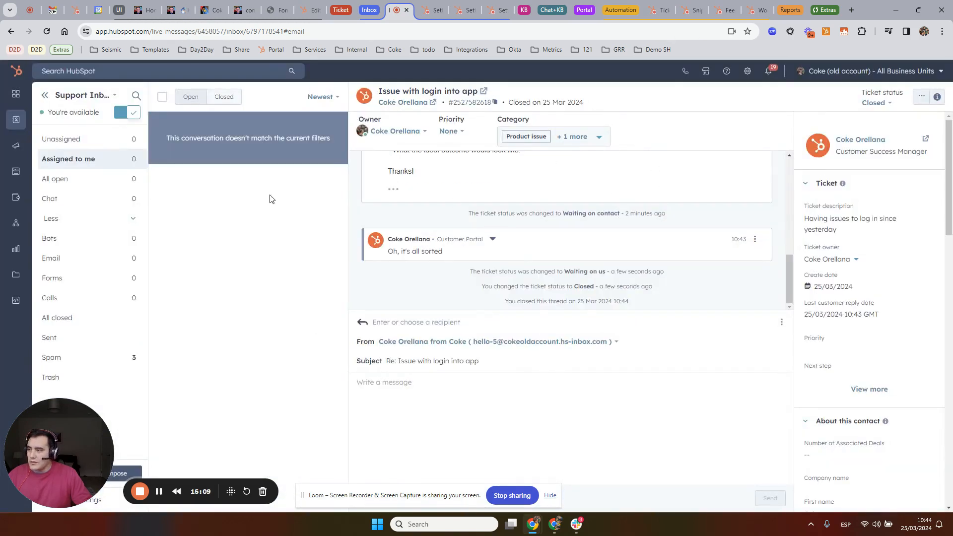
- Open the Support 2024 survey ticket closed survey for editing and review its email settings
click(430, 8)
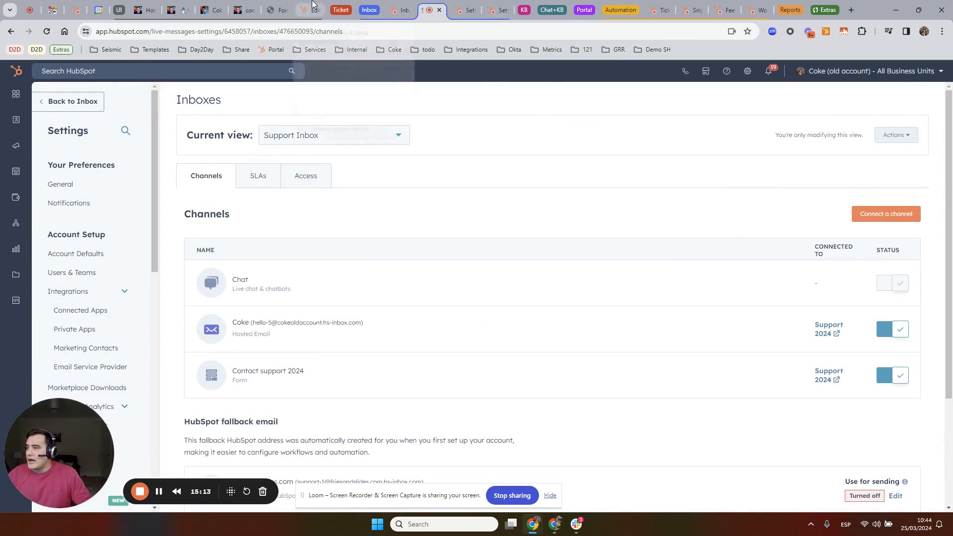
click(467, 10)
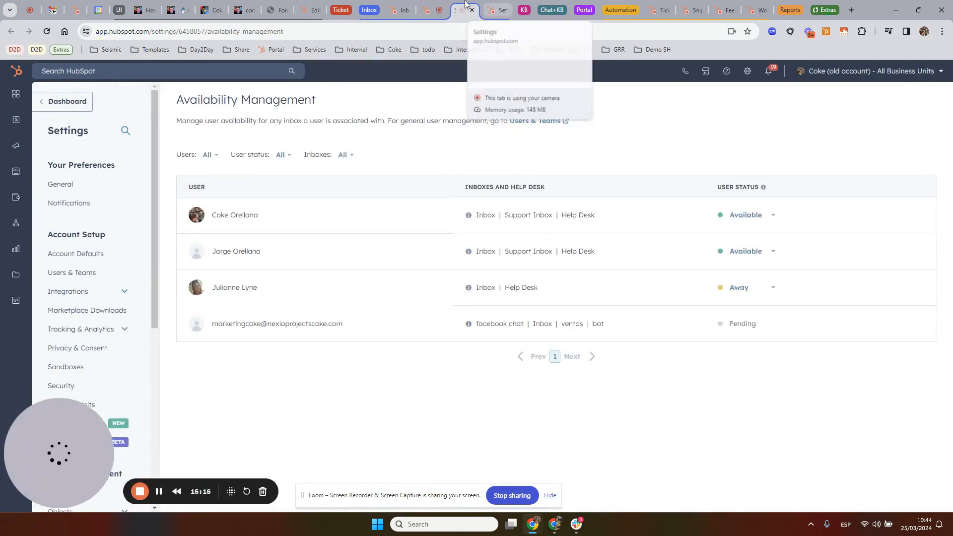
click(692, 9)
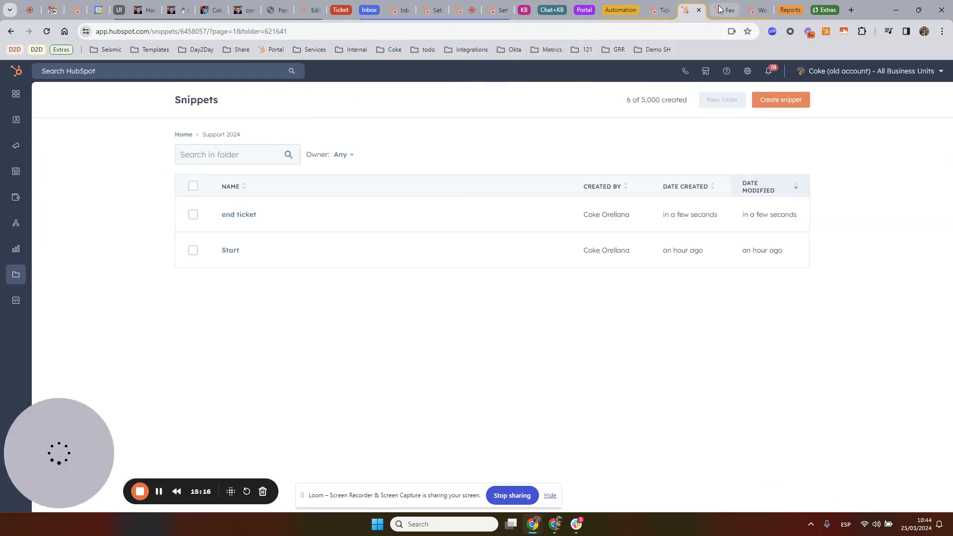
click(718, 9)
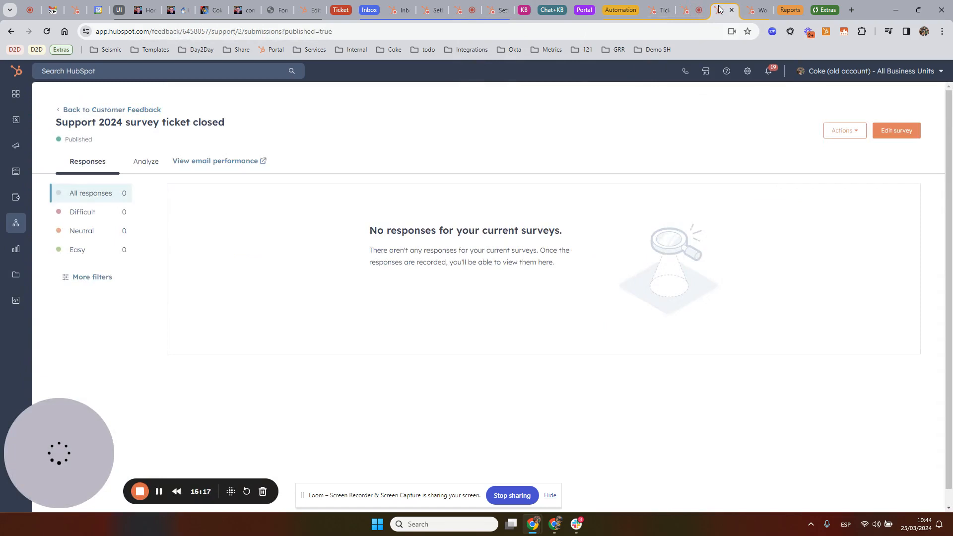
click(903, 140)
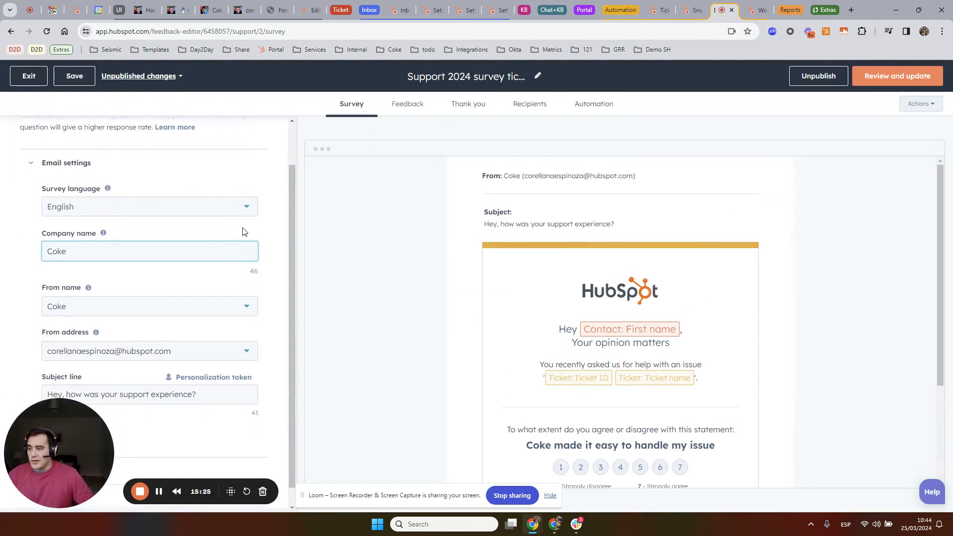
scroll(244, 229, down, 1)
scroll(214, 283, down, 1)
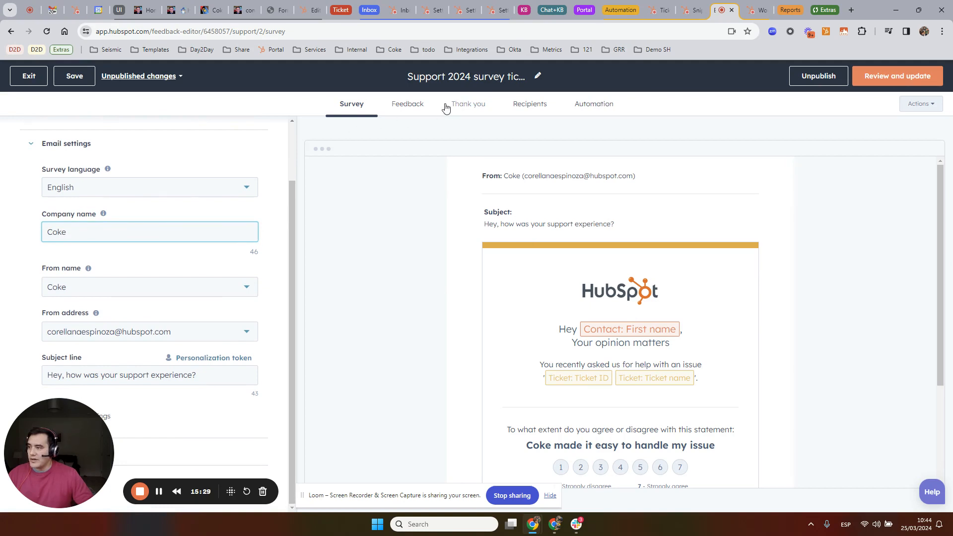
- Review the survey's follow-up questions for the Difficult, Neutral and Easy scores, and its thank you message
click(419, 107)
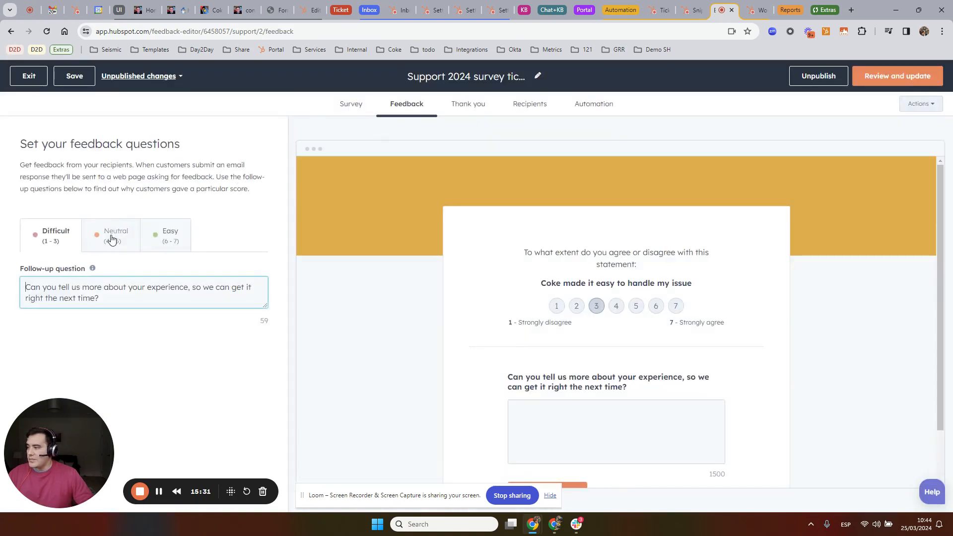
click(118, 230)
click(175, 234)
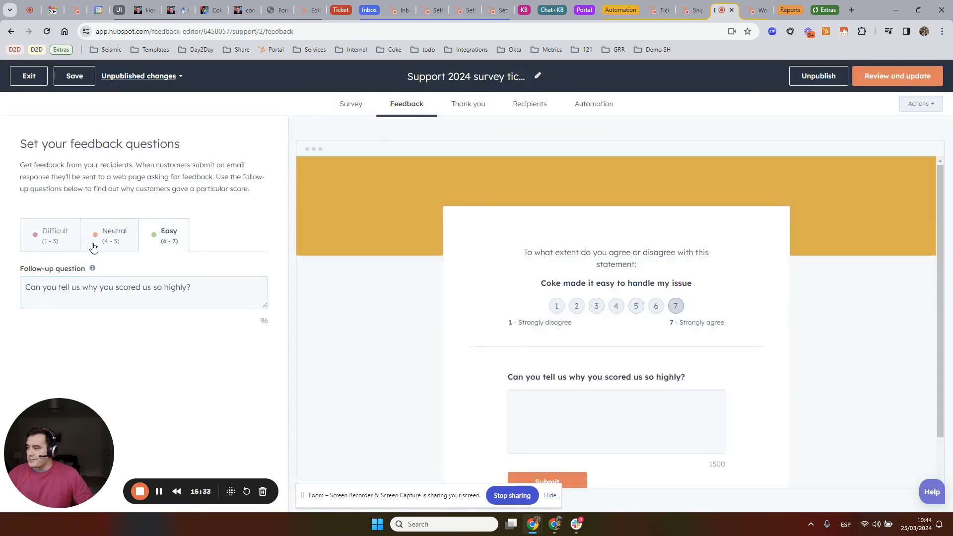
click(468, 110)
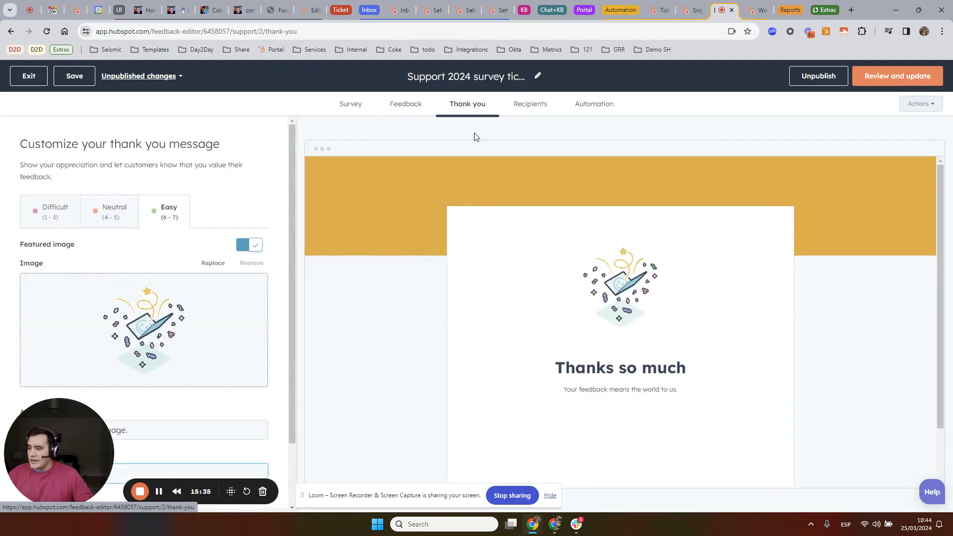
scroll(226, 238, down, 2)
- Check the survey's recipients, including the ticket pipelines available to survey and the send timing
click(505, 113)
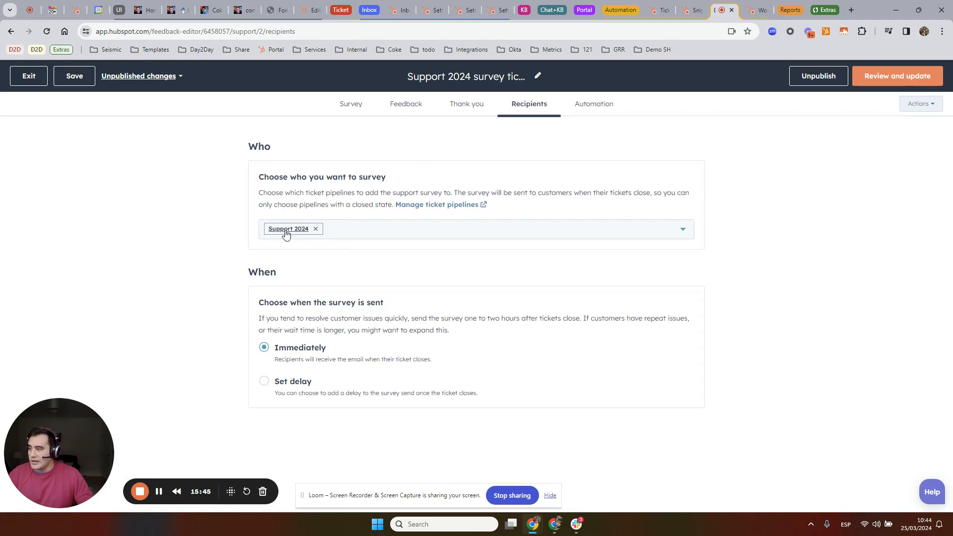
click(361, 234)
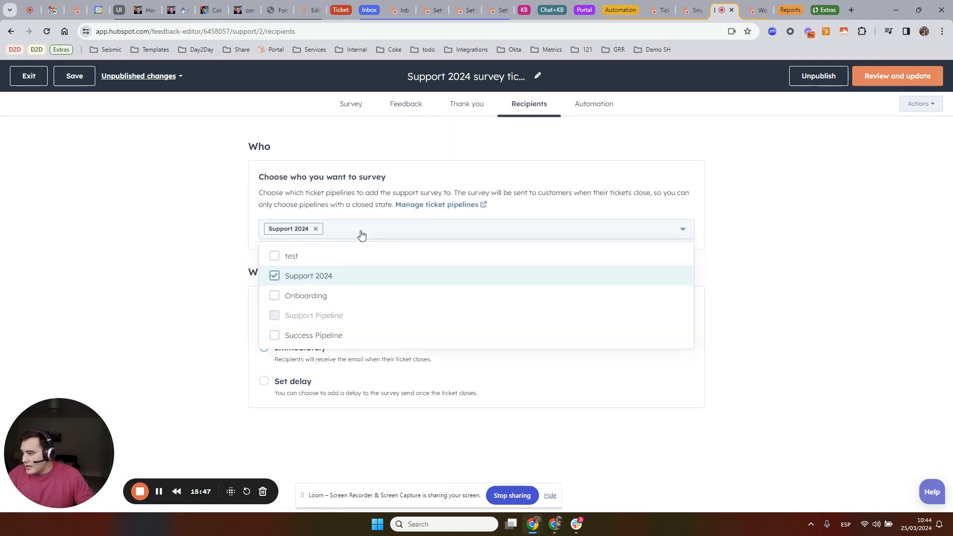
click(776, 200)
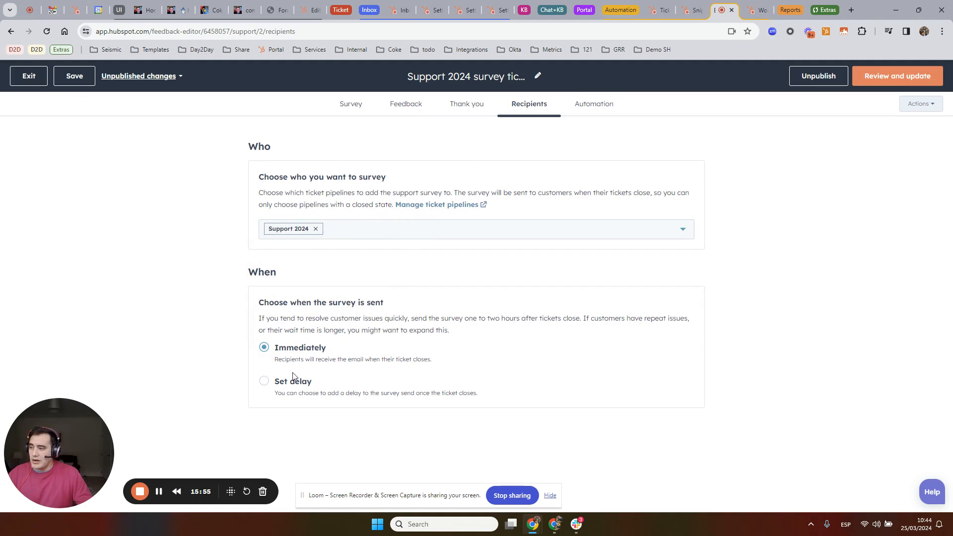
- Examine the survey's automation settings, covering response notifications and the follow-up actions for each score range
click(595, 105)
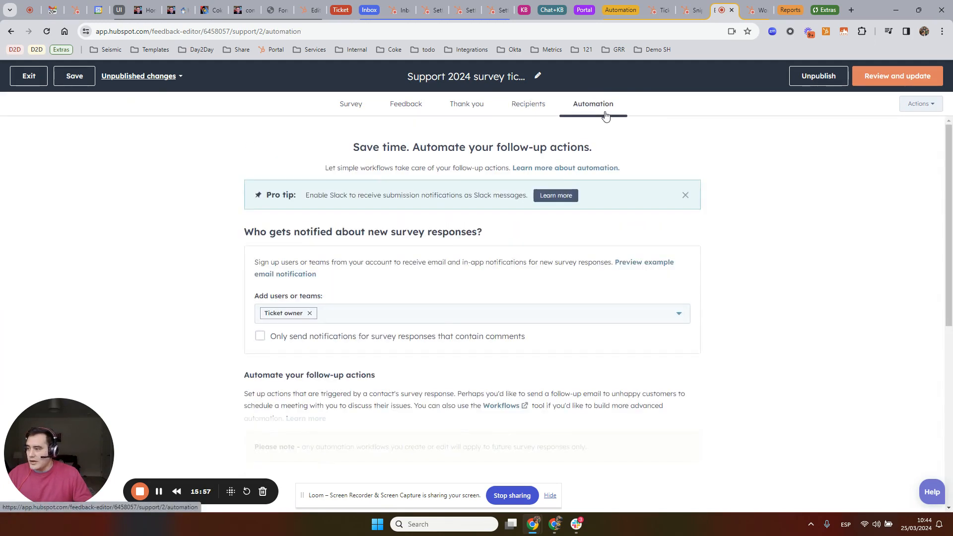
scroll(357, 327, down, 5)
scroll(440, 310, up, 3)
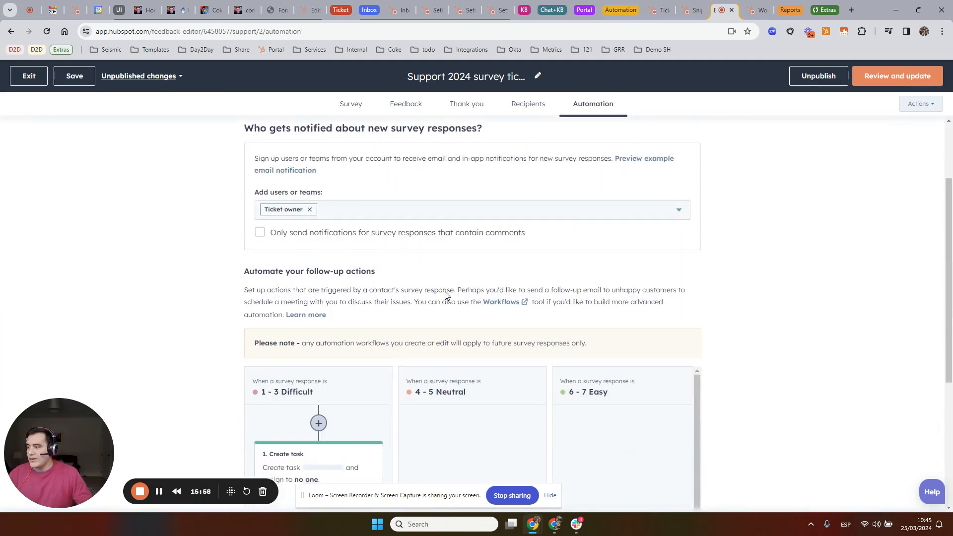
scroll(472, 238, down, 3)
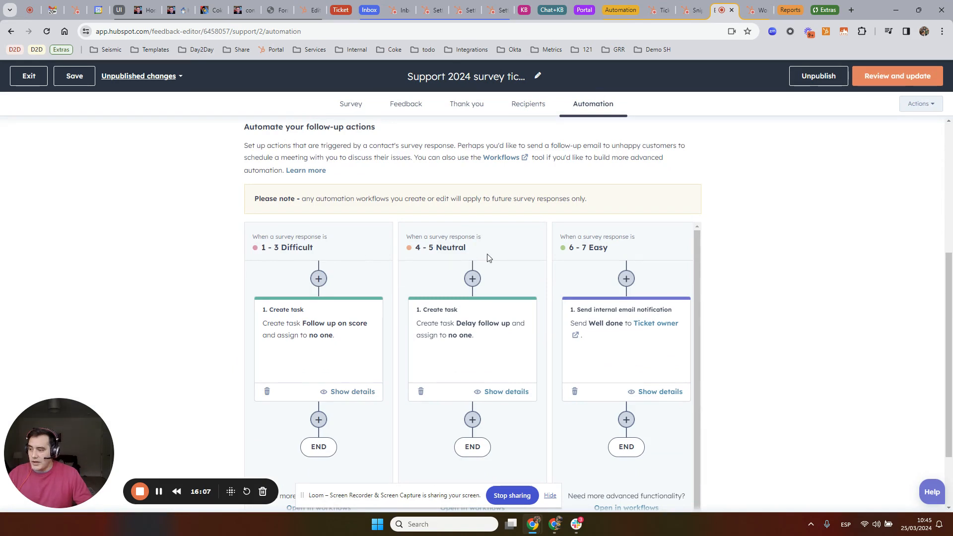
- Inspect the Follow up on score task created for Difficult responses, and close it without saving
click(347, 345)
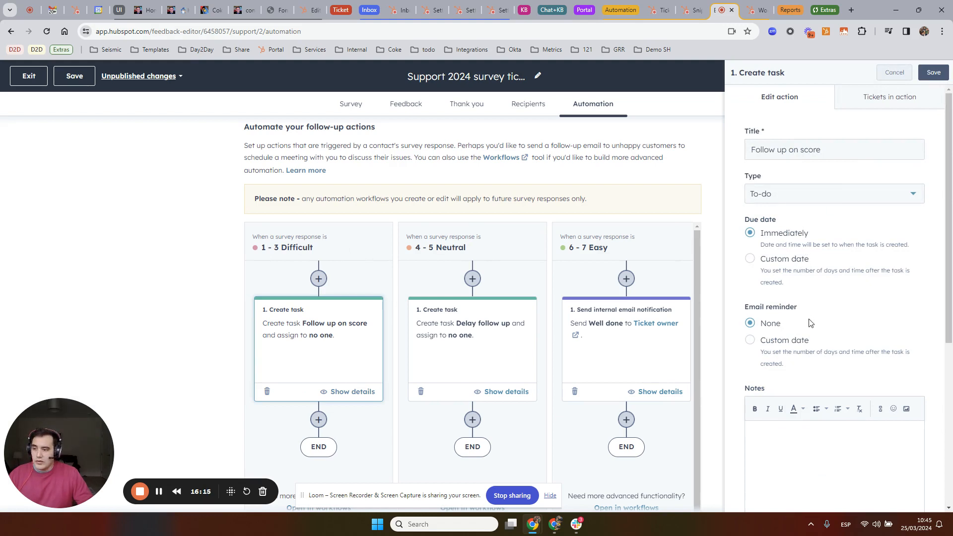
scroll(835, 283, down, 2)
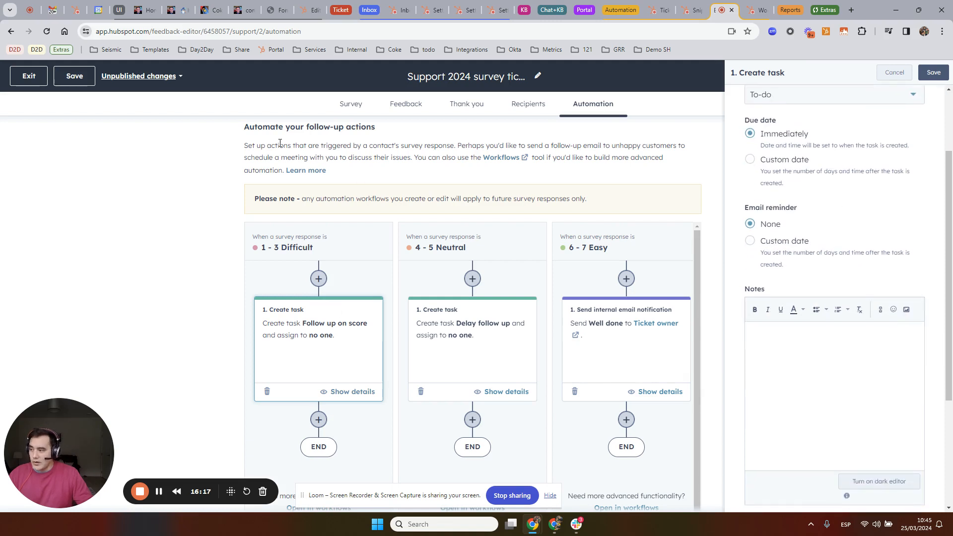
click(477, 341)
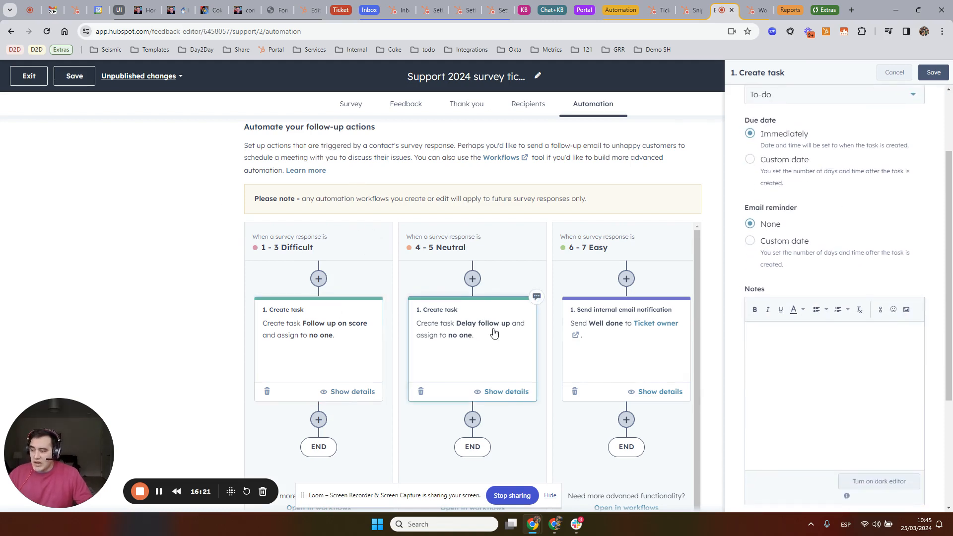
scroll(805, 297, up, 2)
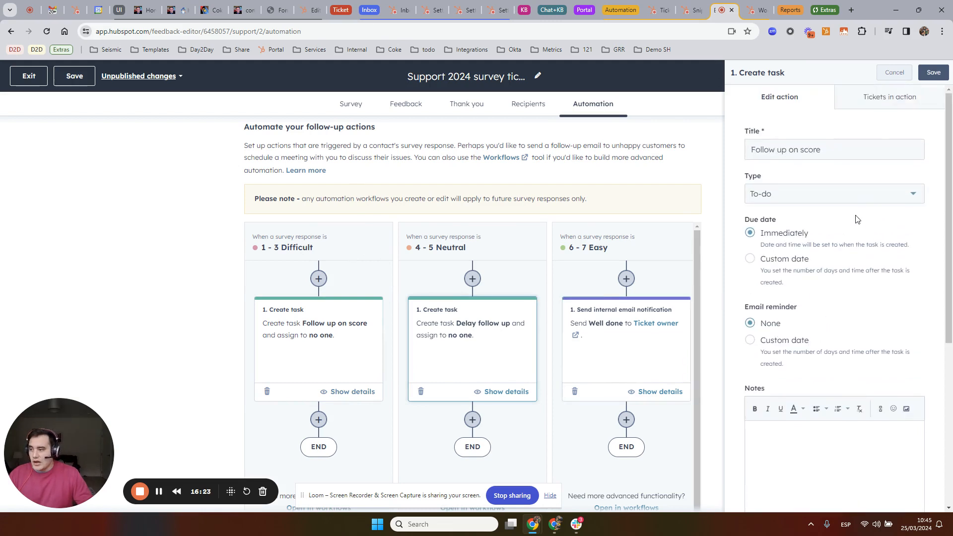
click(896, 74)
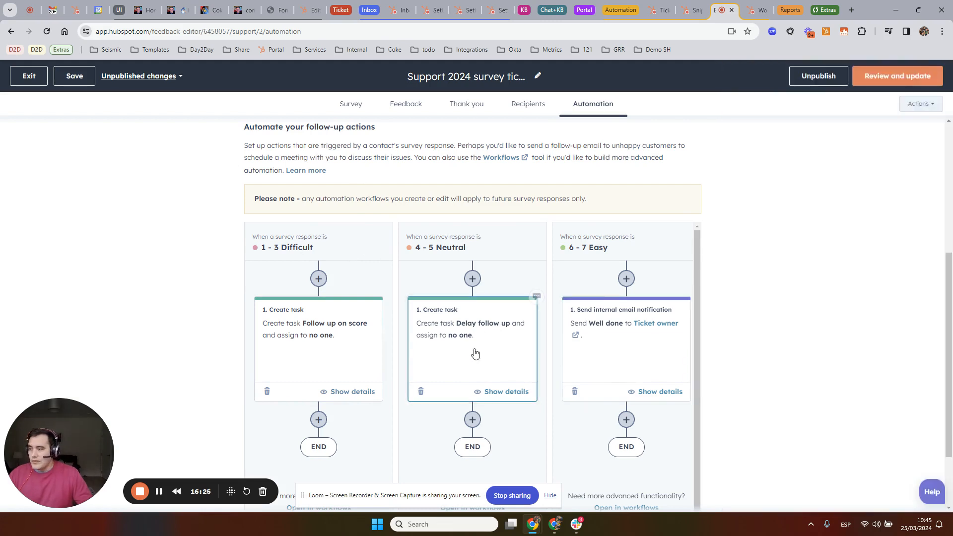
- Inspect the Neutral responses' Delay follow up task and the Easy responses' Well done email notification, closing each without saving
click(472, 354)
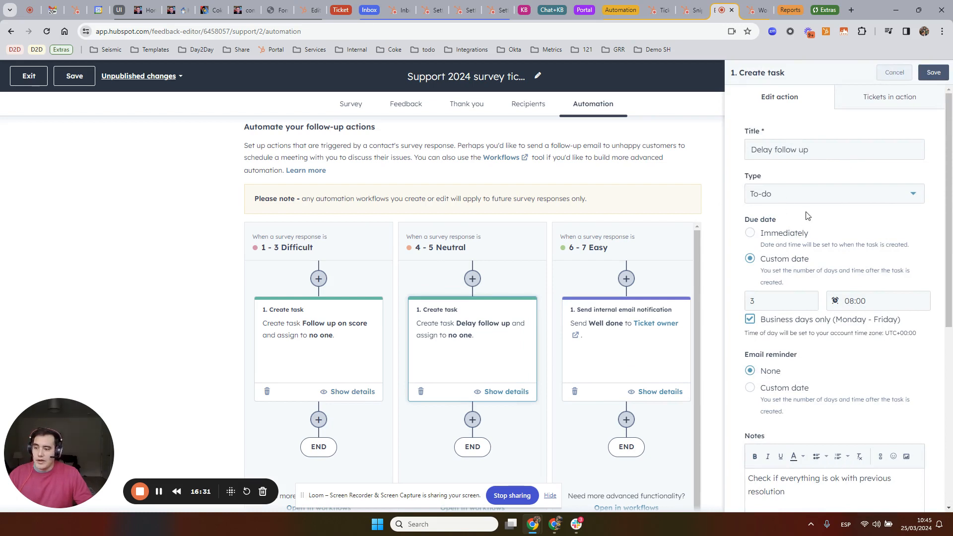
scroll(835, 392, down, 2)
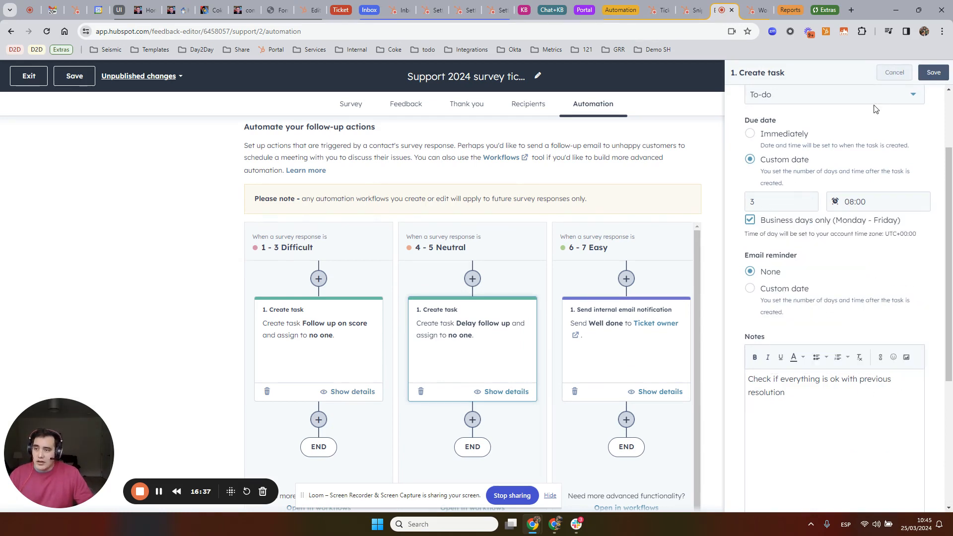
click(893, 73)
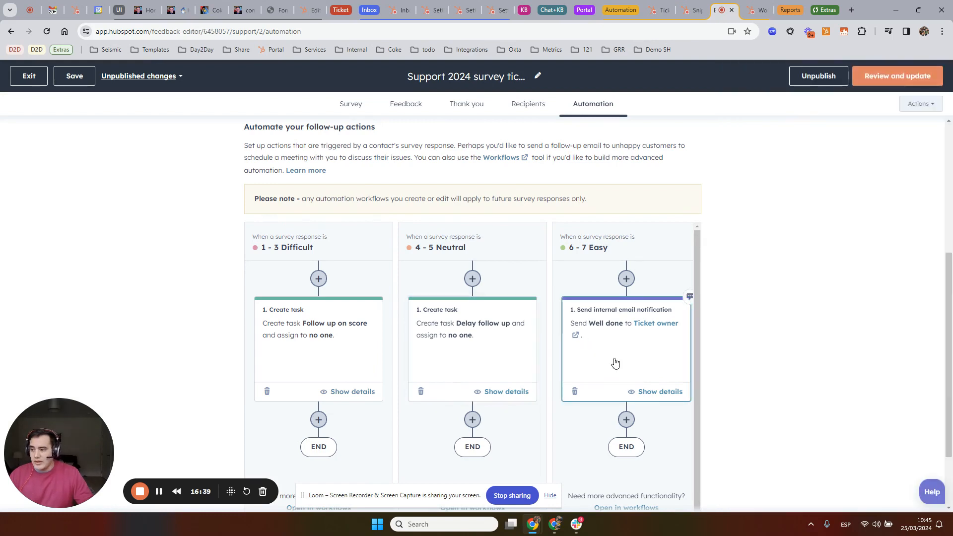
click(615, 363)
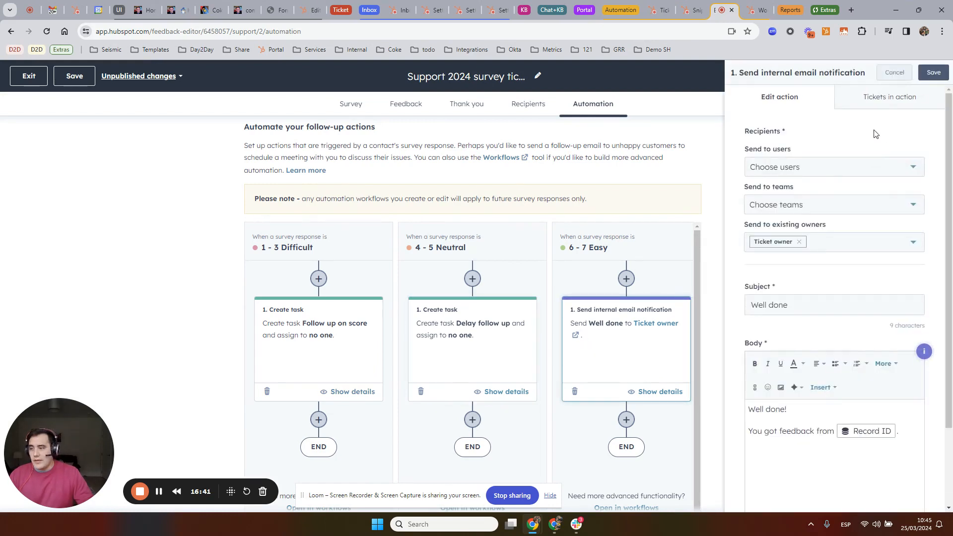
scroll(849, 222, down, 1)
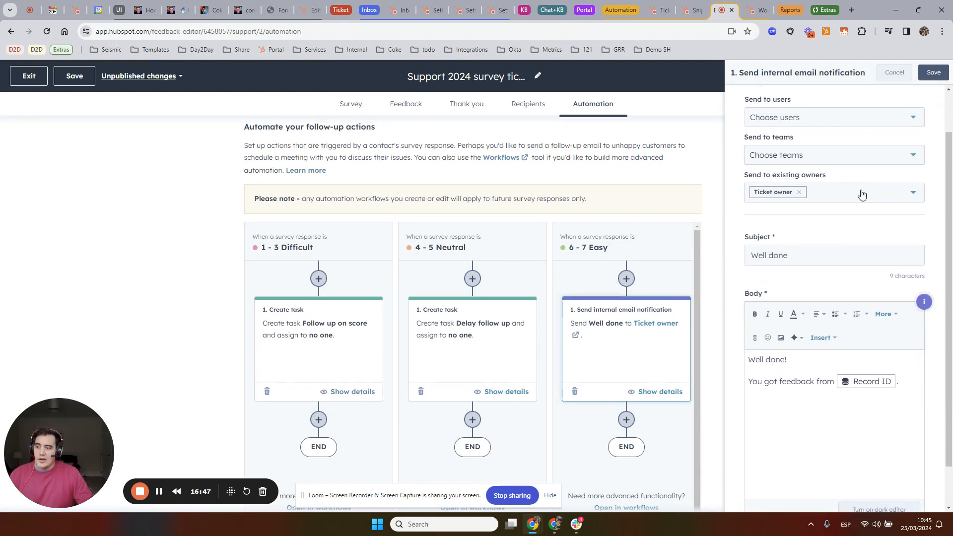
click(892, 73)
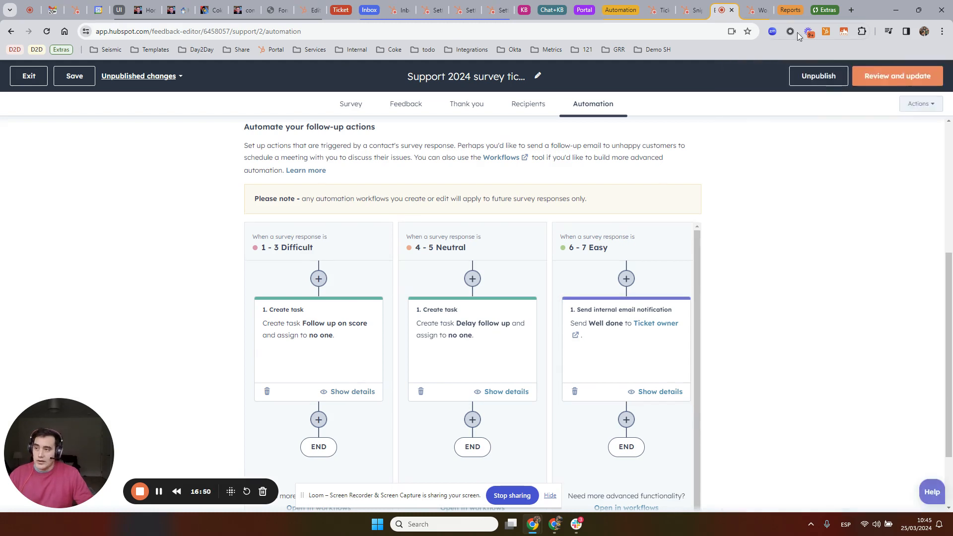
- Open the Urgent - Status not updated in 48 hours workflow from the S Hub 2024 folder and examine its actions
click(758, 10)
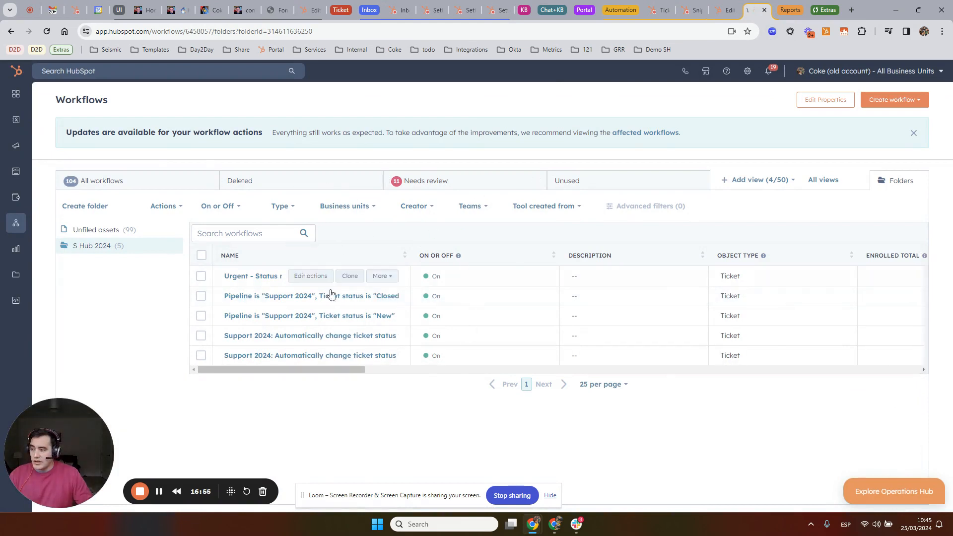
mouse_move(300, 288)
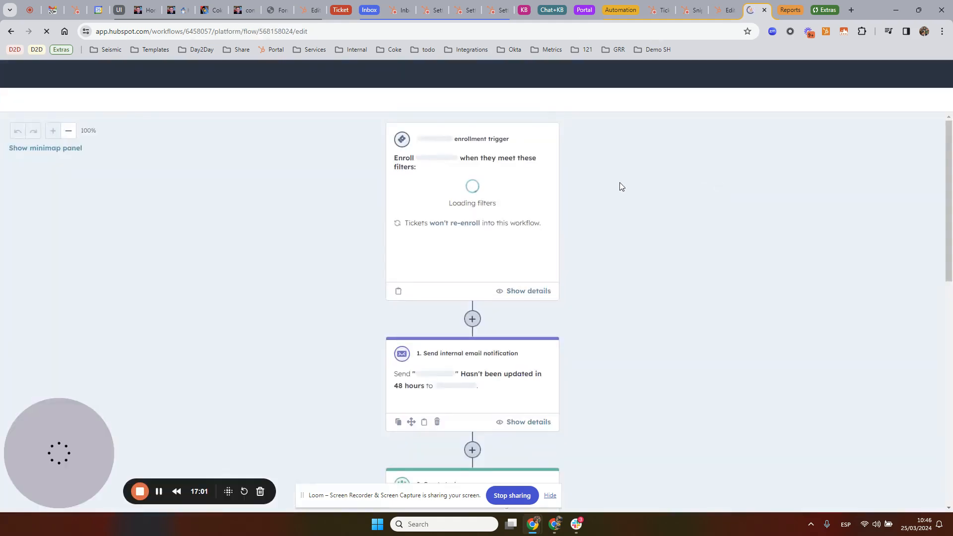
scroll(620, 219, down, 4)
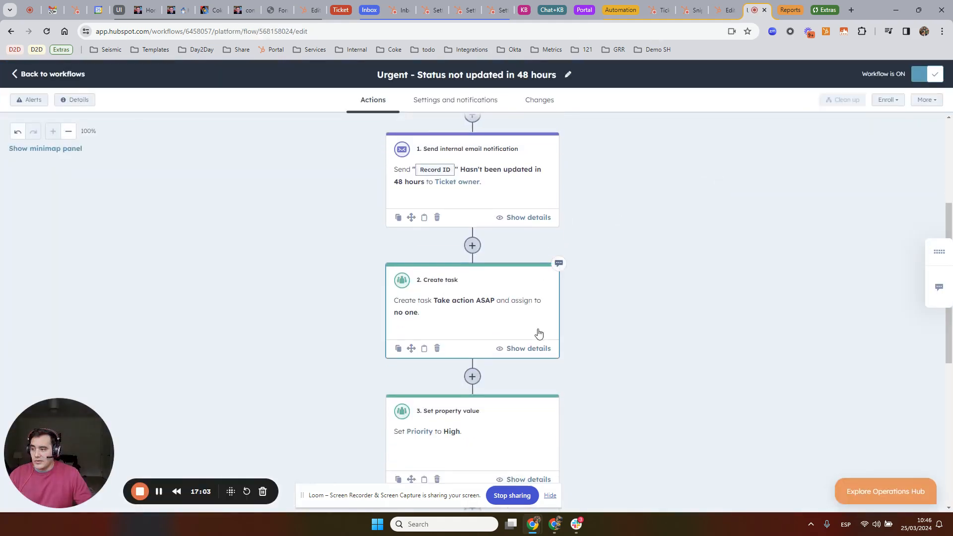
scroll(539, 328, down, 1)
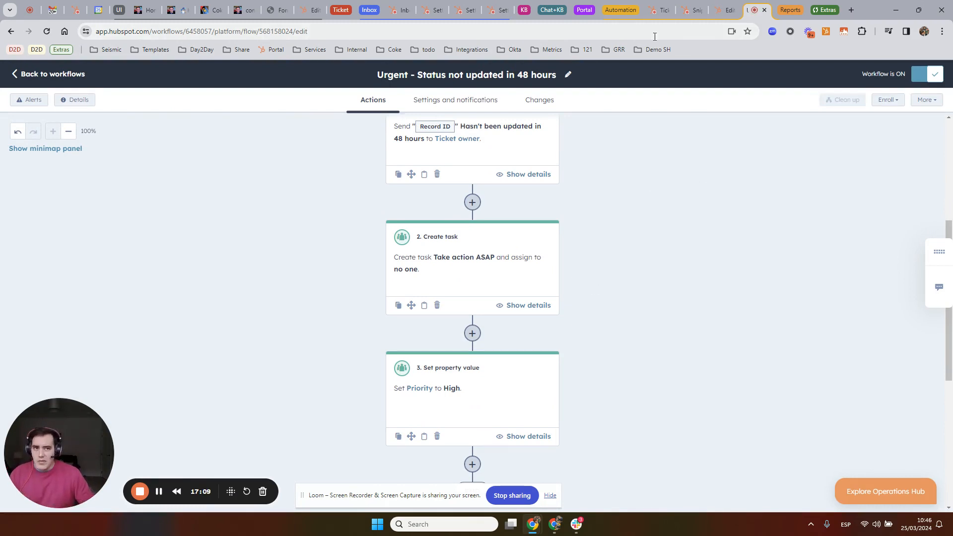
- Review the Support Inbox's connected form, hosted email and chat channels, checking the Support 2024 page in the page editor
click(427, 8)
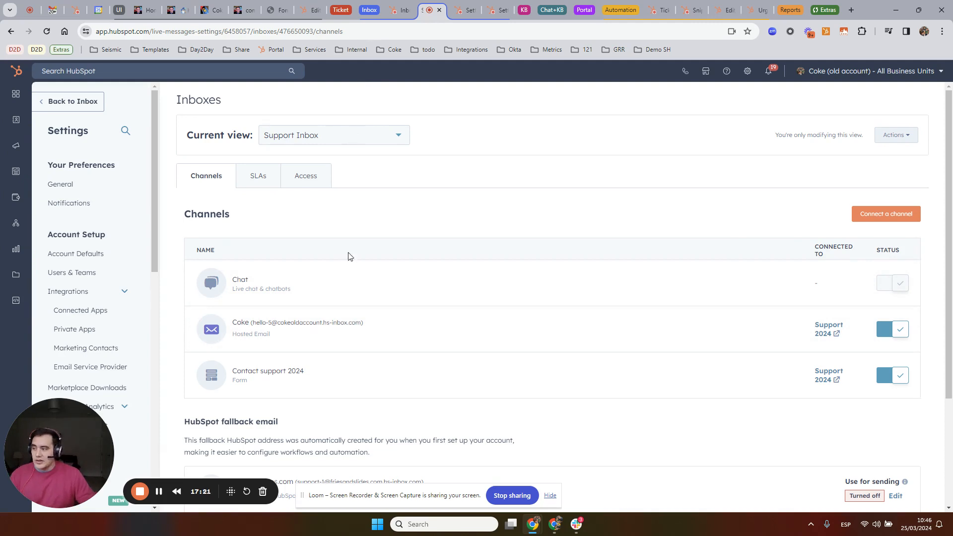
triple_click(280, 374)
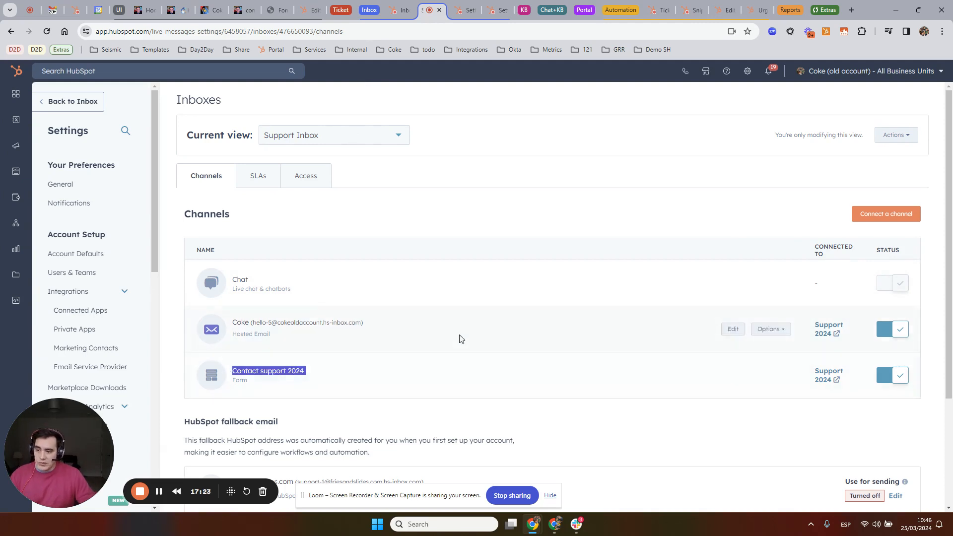
mouse_move(307, 8)
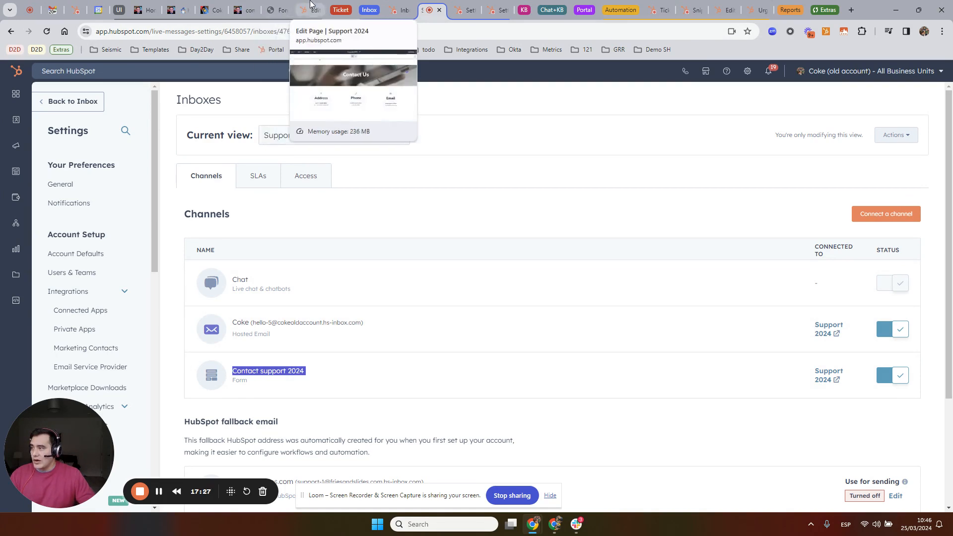
click(310, 9)
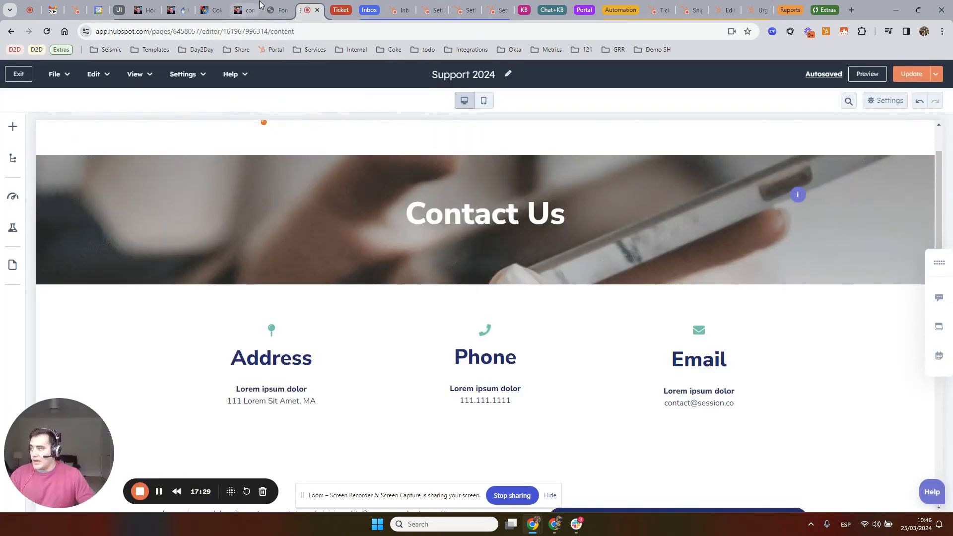
click(436, 9)
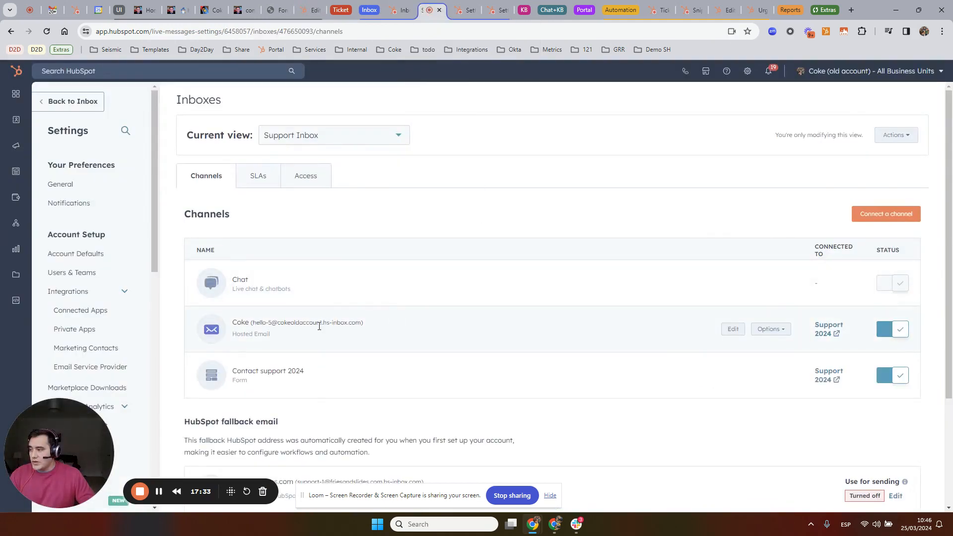
drag(234, 320, 365, 324)
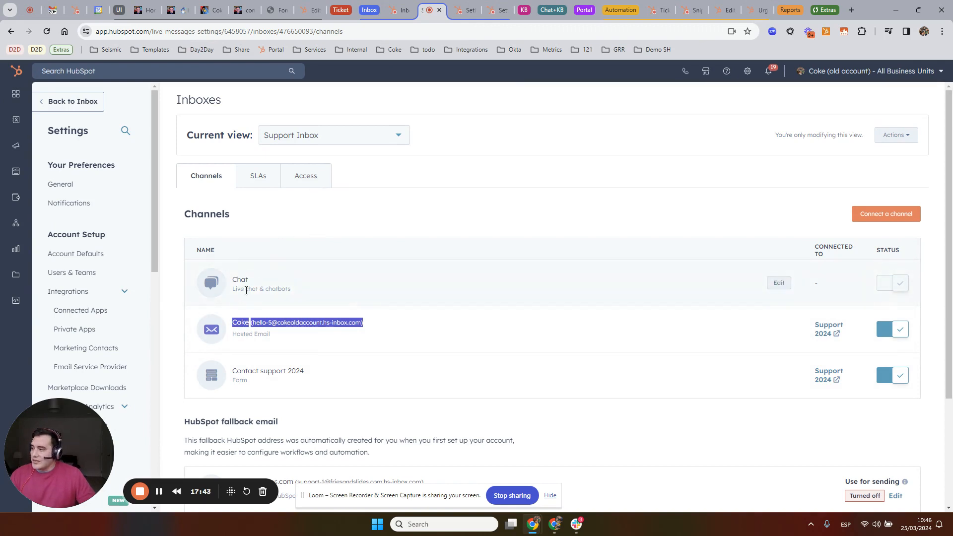
drag(233, 282, 317, 287)
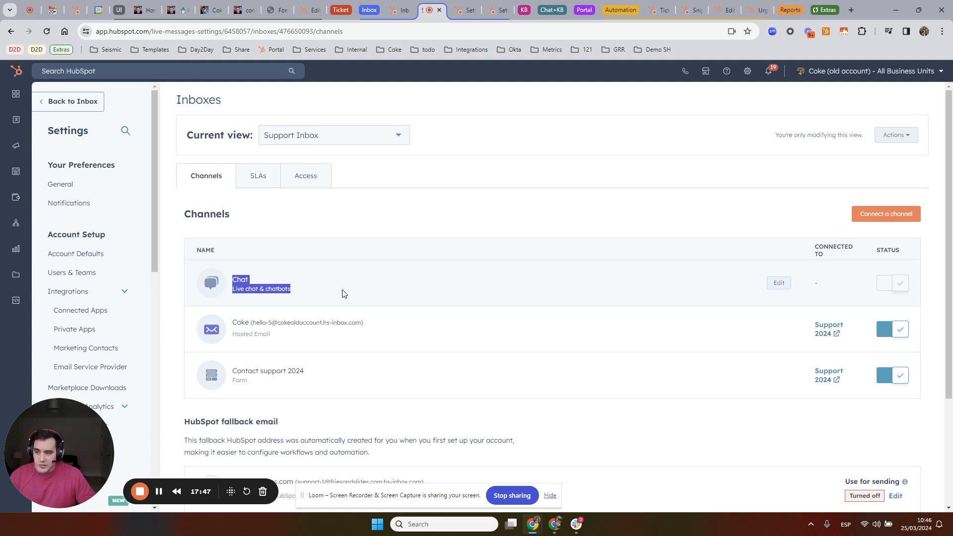
- View the channel types that can be connected to the Support Inbox, and return to its channels without connecting one
click(872, 216)
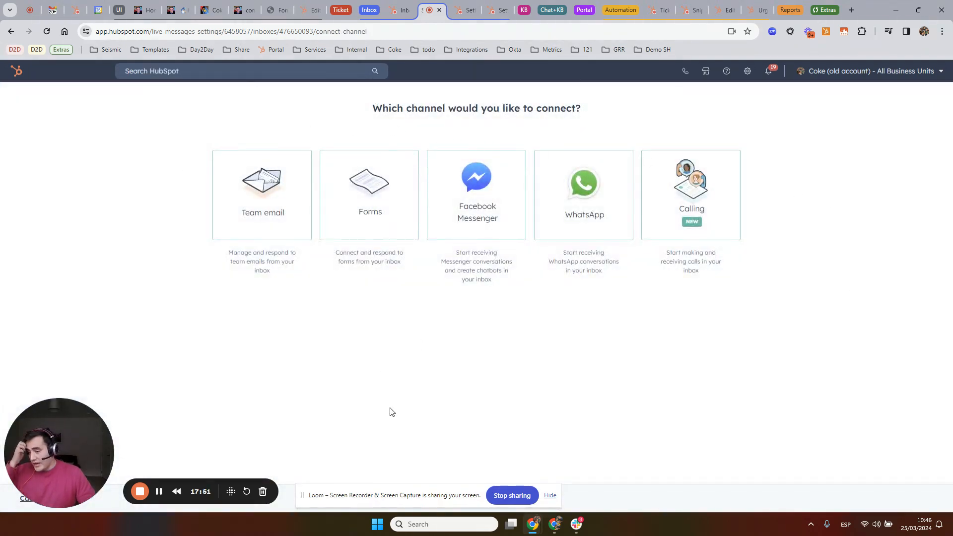
drag(49, 421, 58, 398)
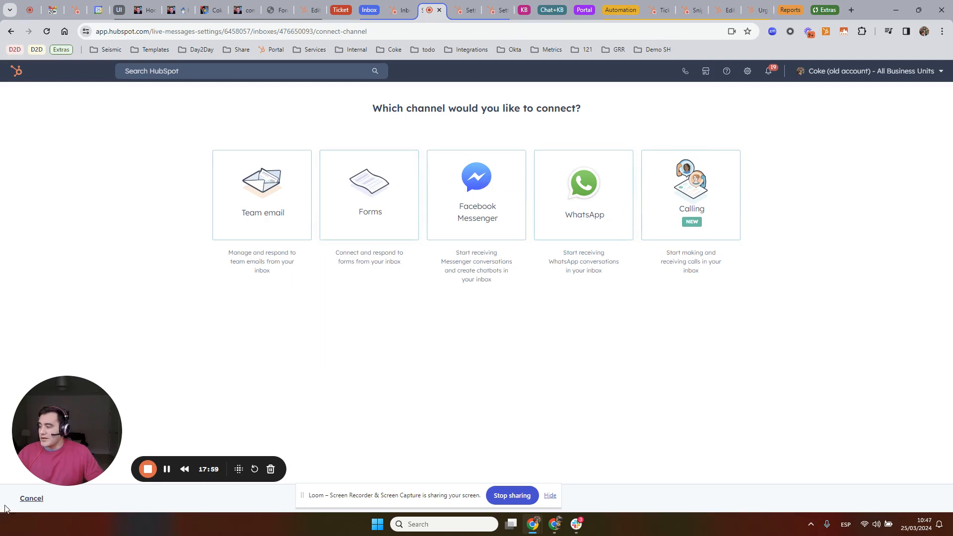
click(28, 498)
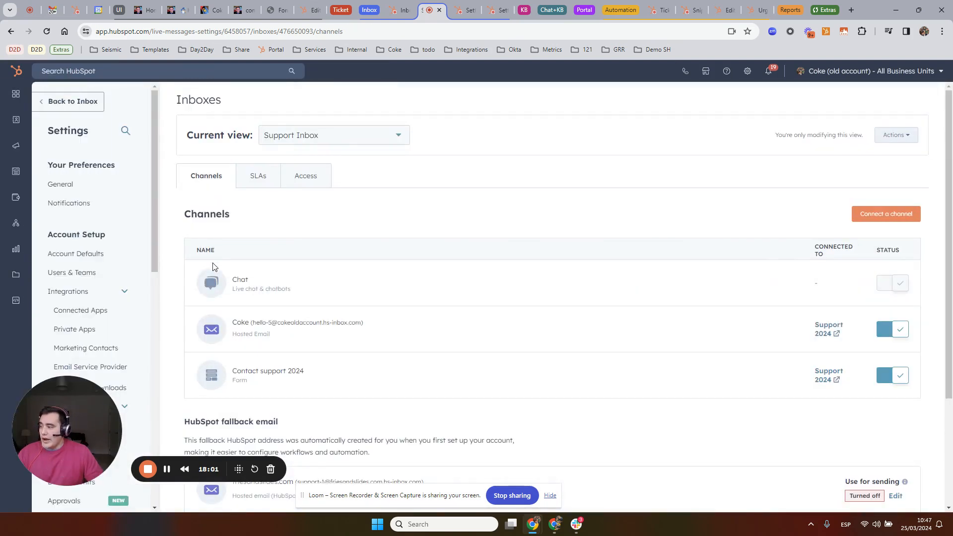
scroll(120, 288, down, 3)
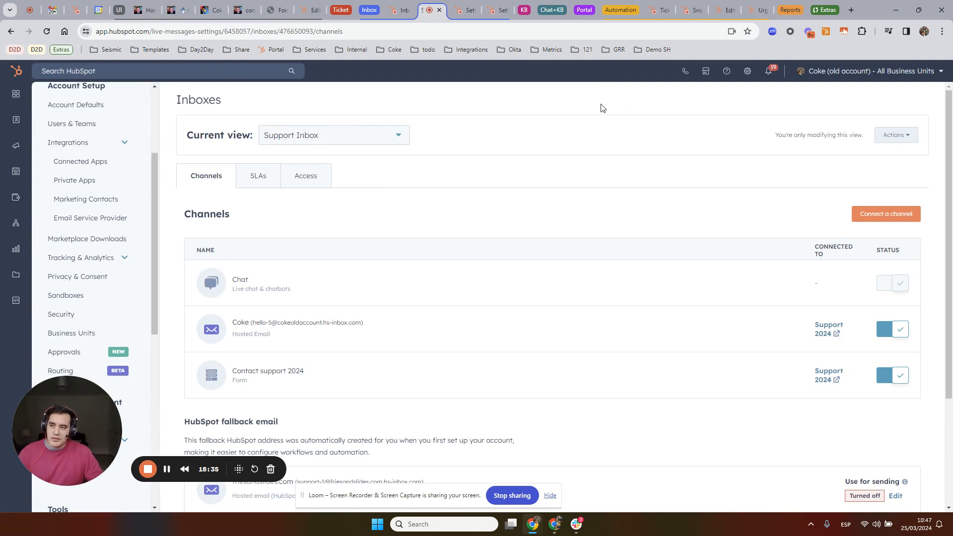
- Open Availability Management and inspect the first user's status options, leaving the status as it is
mouse_move(461, 6)
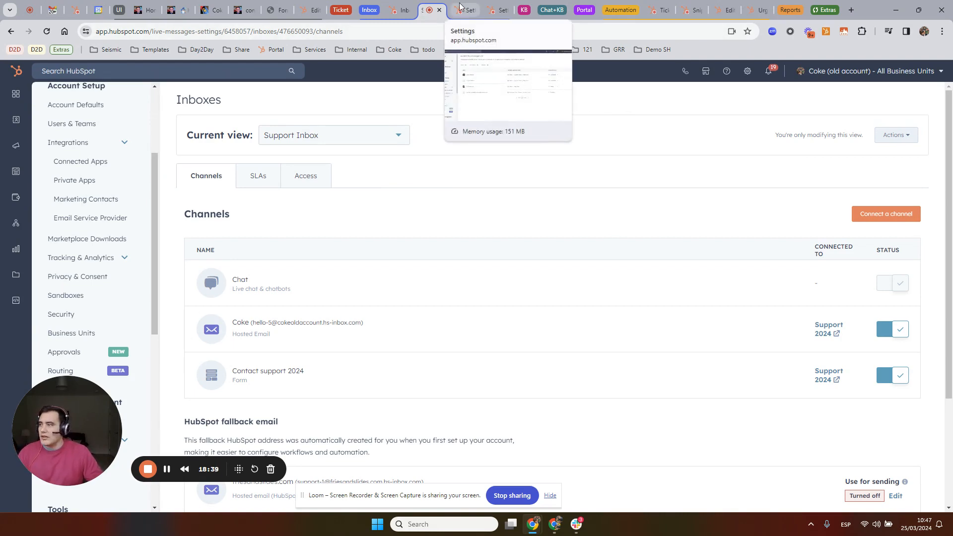
click(462, 8)
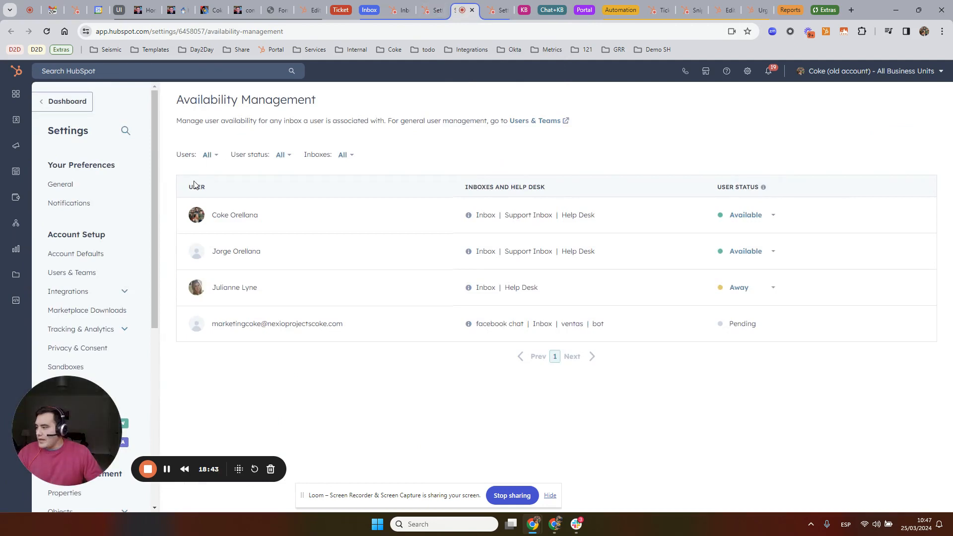
scroll(75, 218, down, 6)
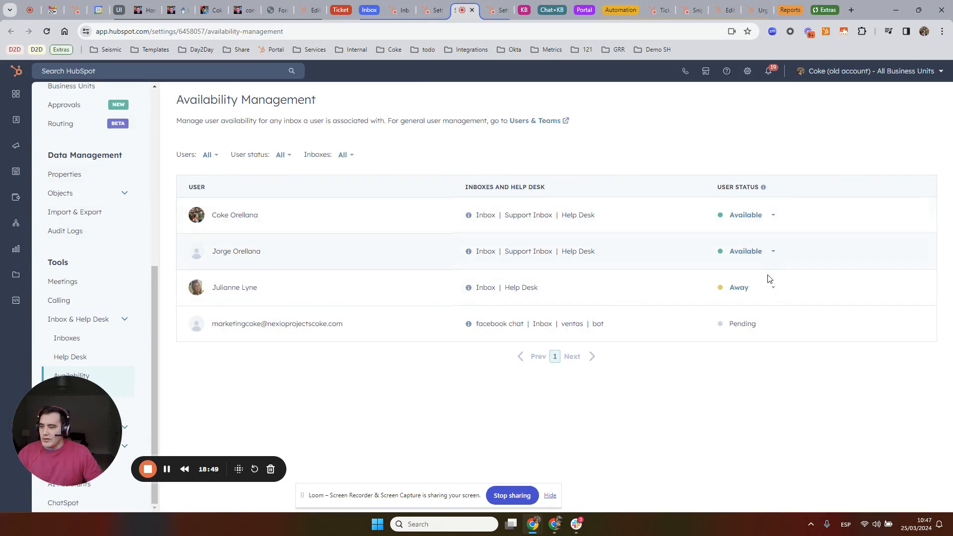
click(768, 224)
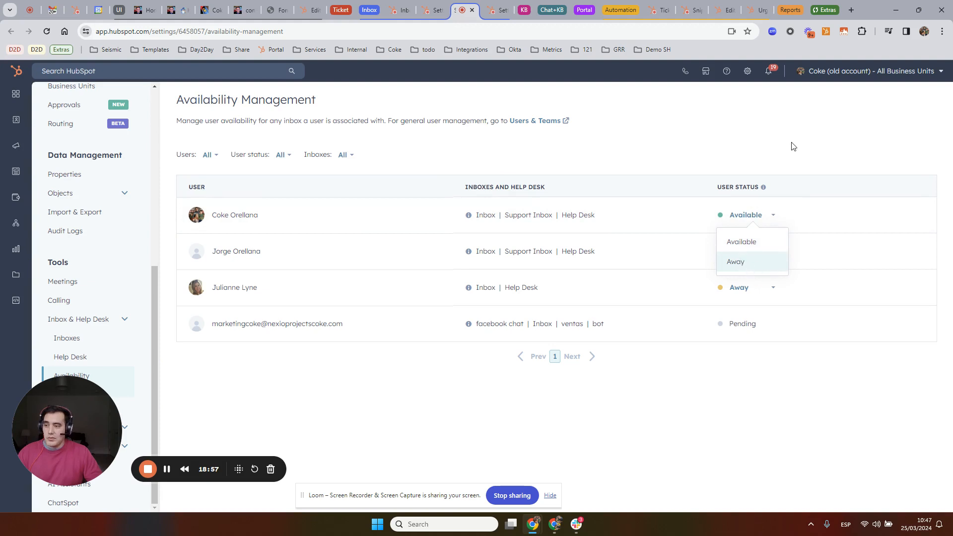
click(801, 151)
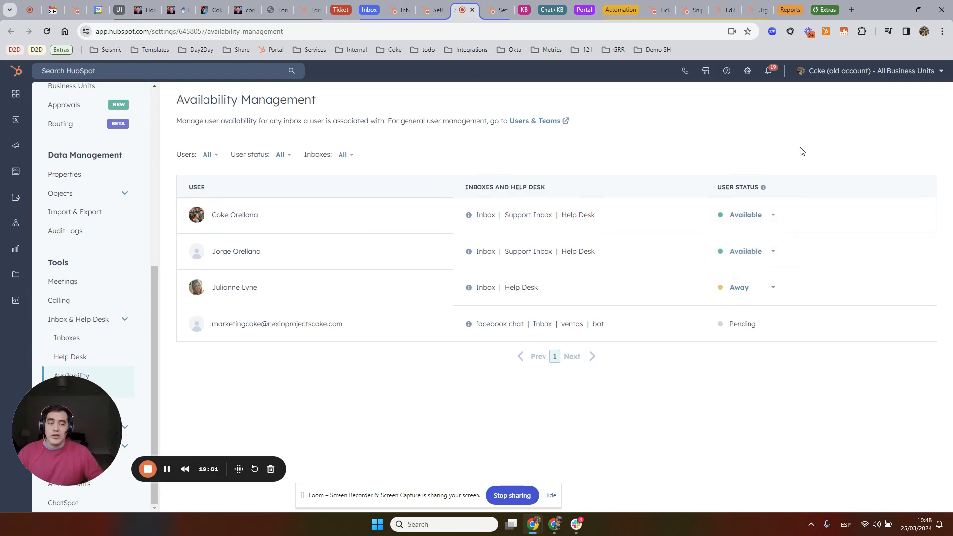
- Examine the Allow & Deny List settings, covering the denied email and domain entries and the options for automatically marking spam
click(498, 10)
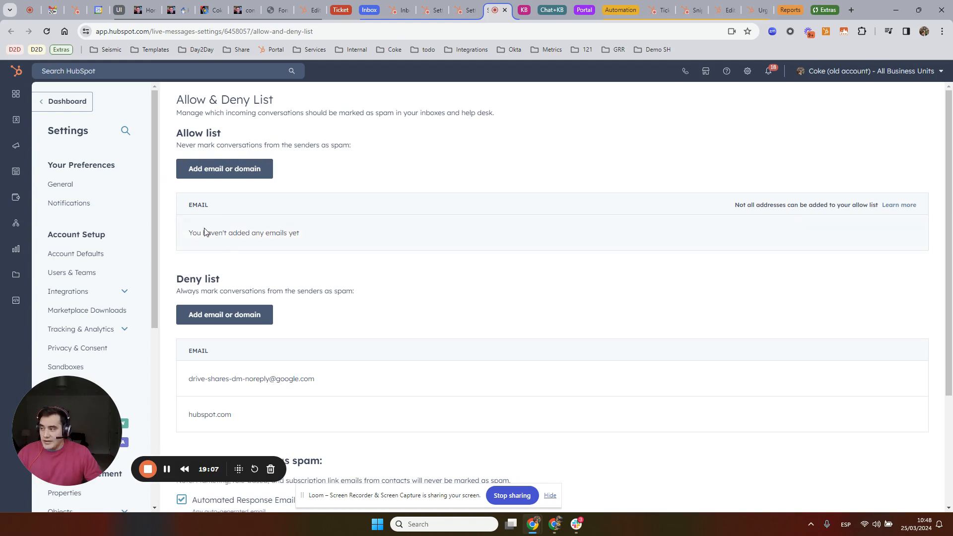
scroll(444, 195, down, 3)
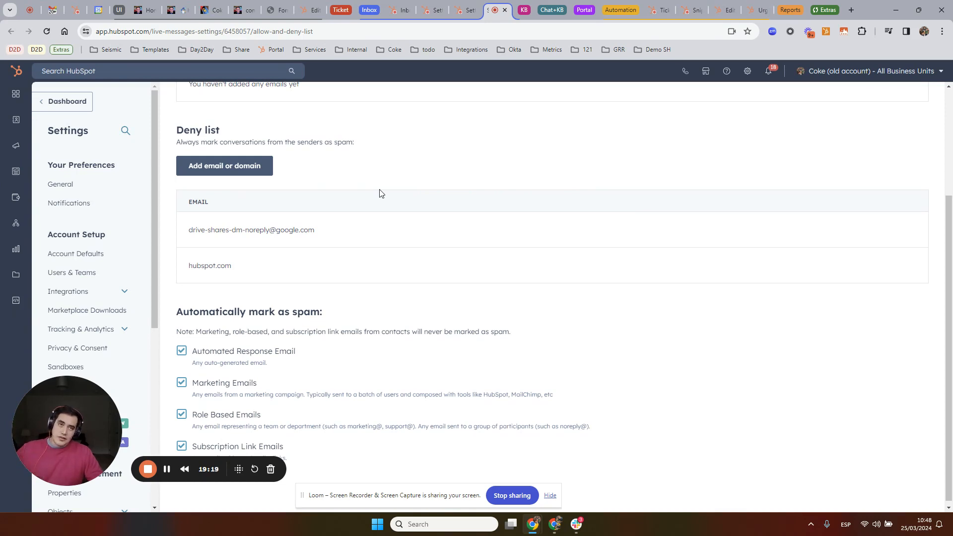
scroll(381, 193, down, 1)
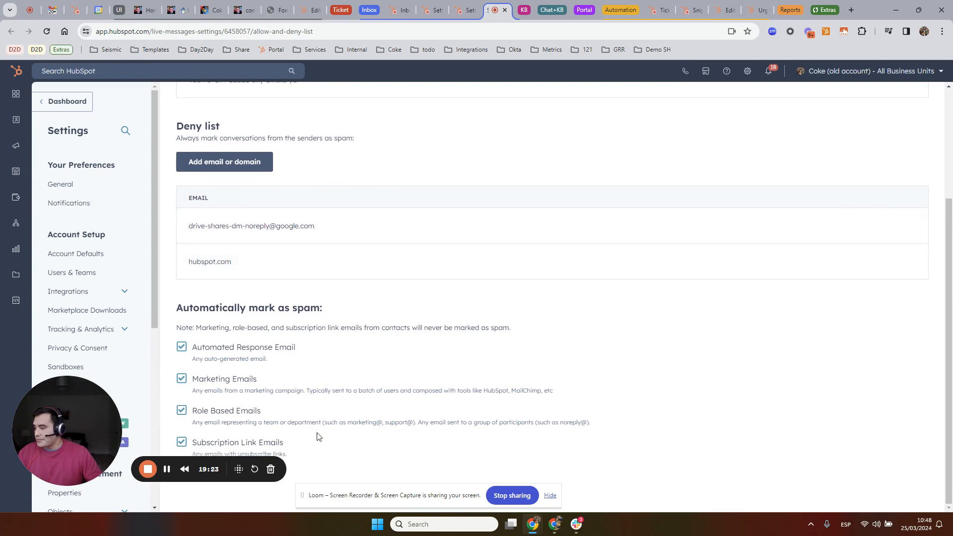
drag(101, 444, 105, 464)
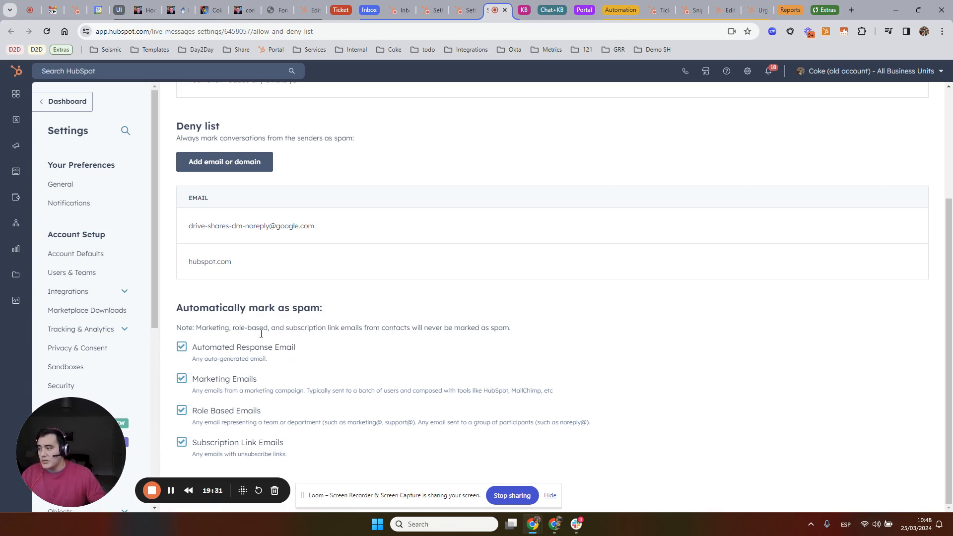
drag(209, 307, 320, 308)
scroll(347, 298, up, 1)
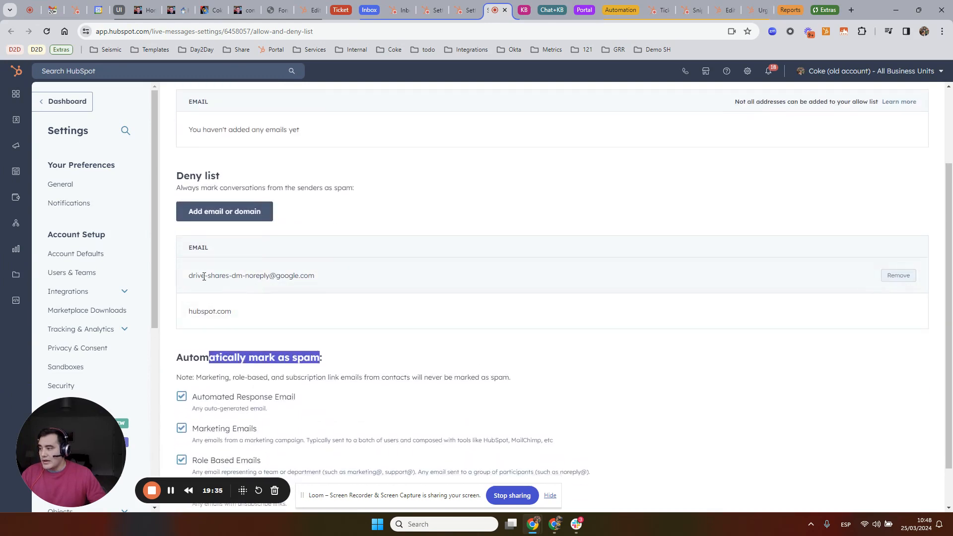
drag(189, 276, 326, 276)
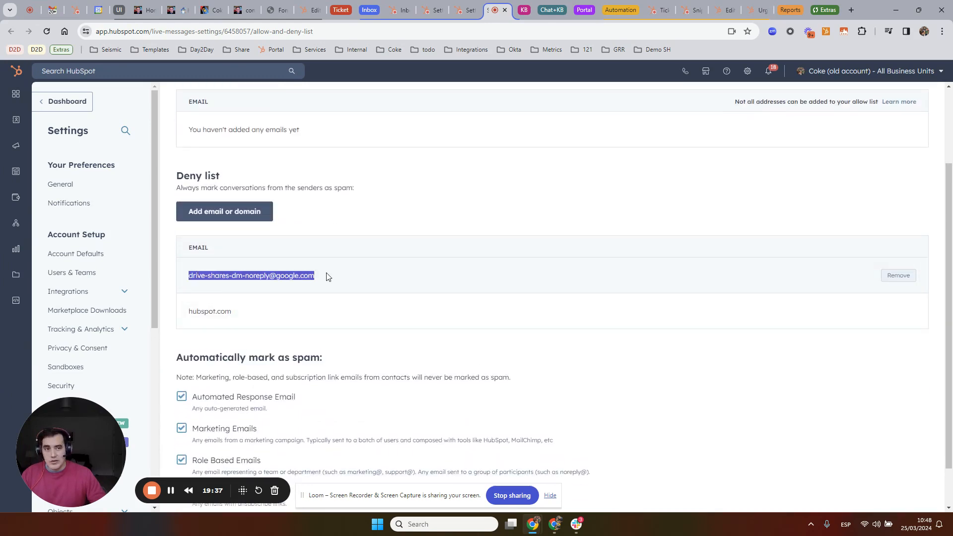
drag(188, 310, 212, 310)
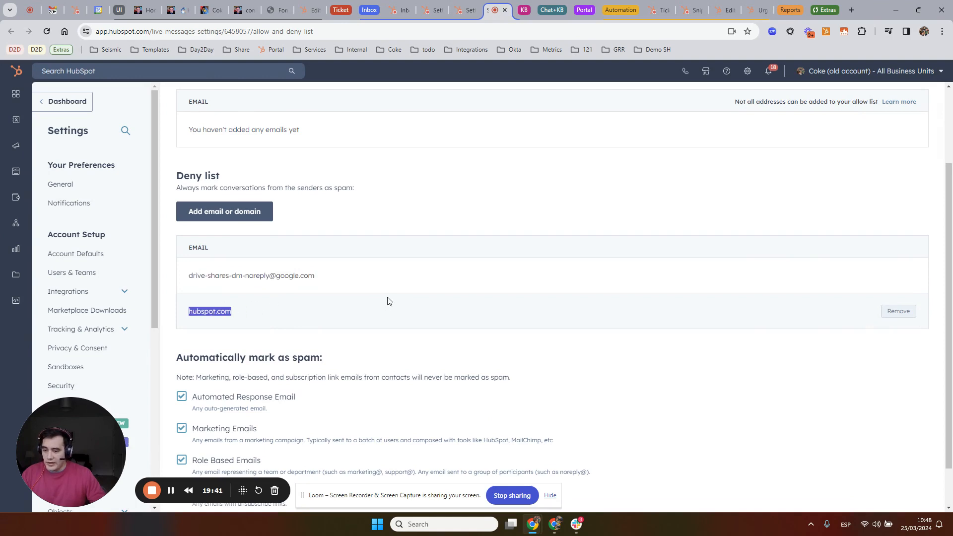
scroll(590, 274, up, 2)
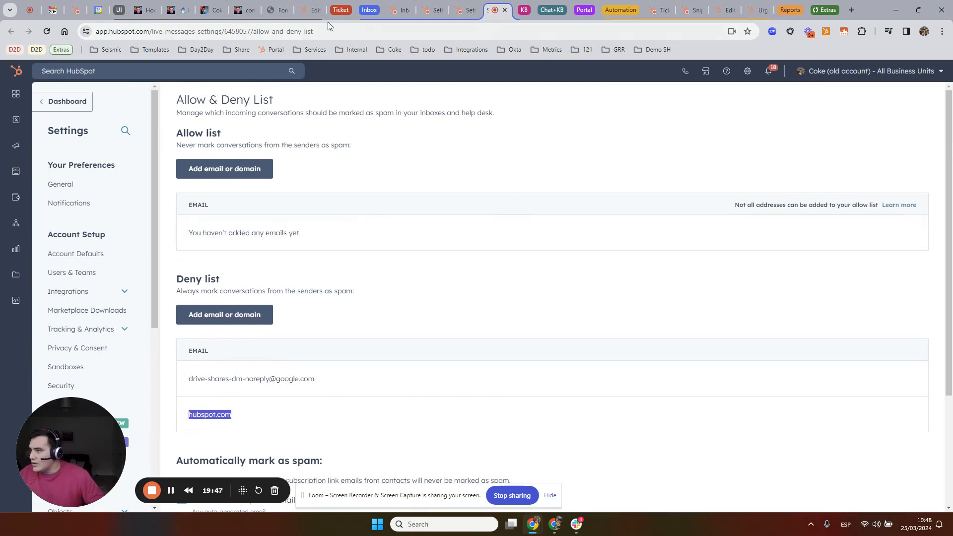
- Go back through the inbox settings to the support conversation, and open the knowledge base article list
click(467, 10)
click(429, 8)
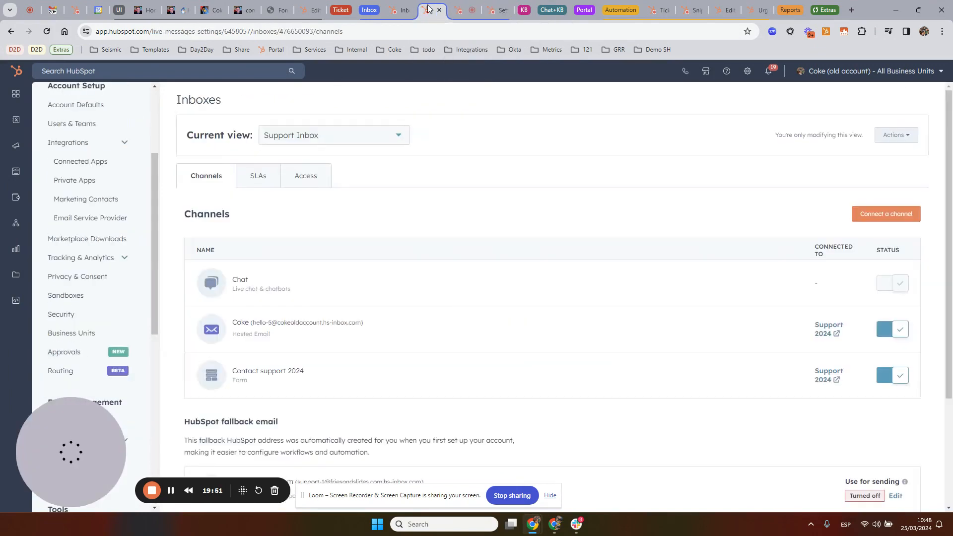
click(394, 8)
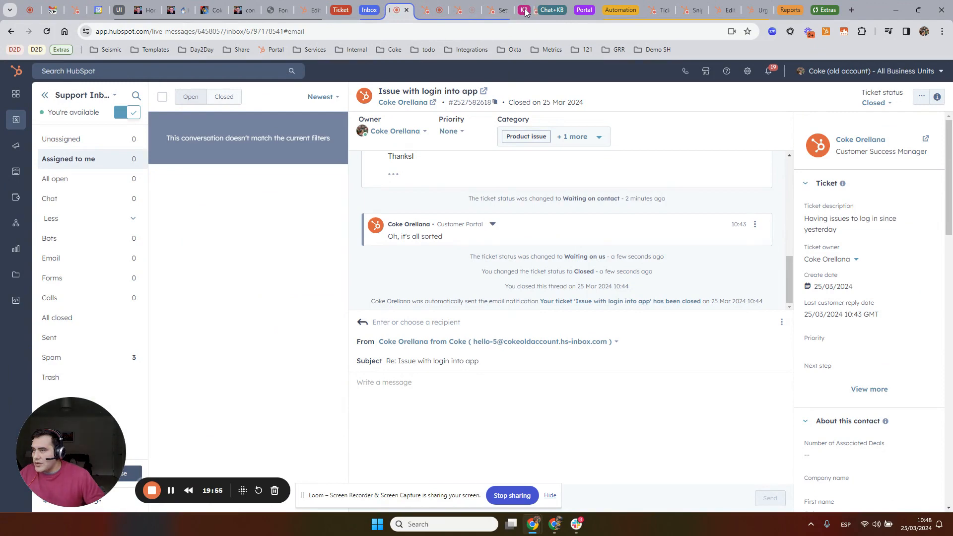
click(502, 11)
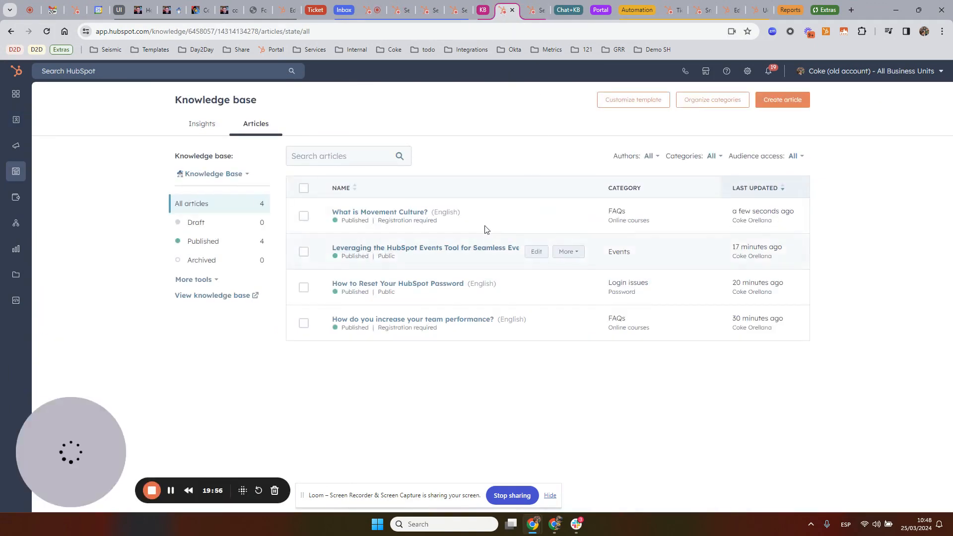
- Examine the knowledge base's general settings, covering its domain, customer and crawler access, languages, support form and related articles
click(534, 10)
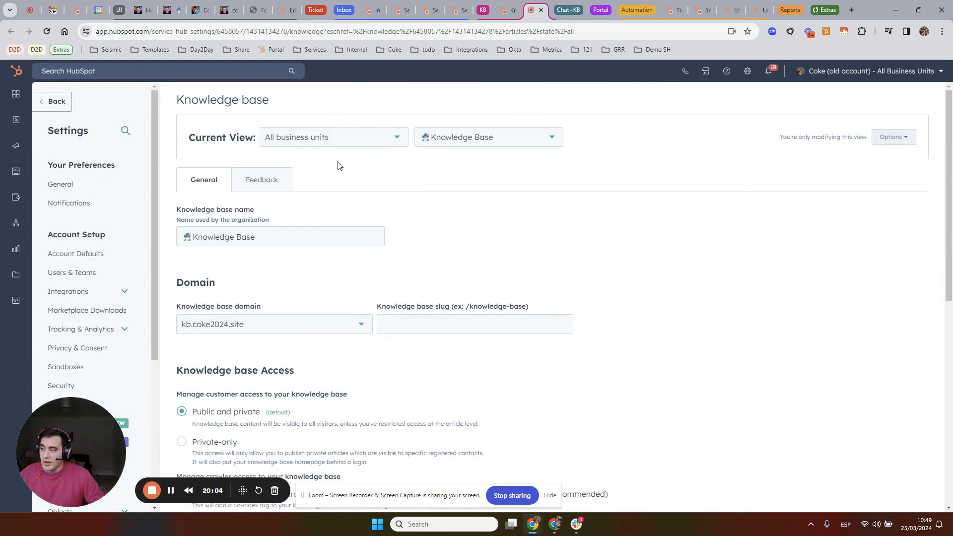
scroll(395, 283, down, 3)
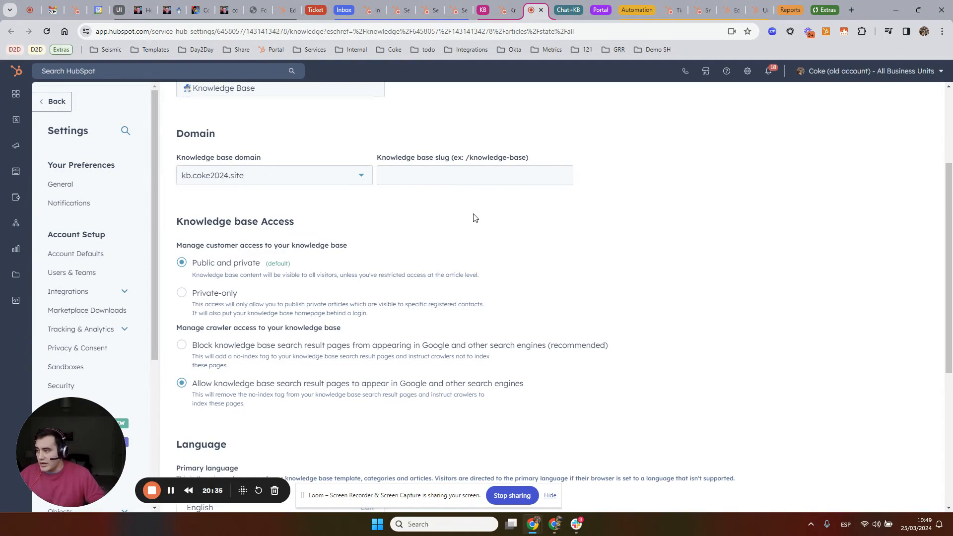
scroll(333, 226, down, 1)
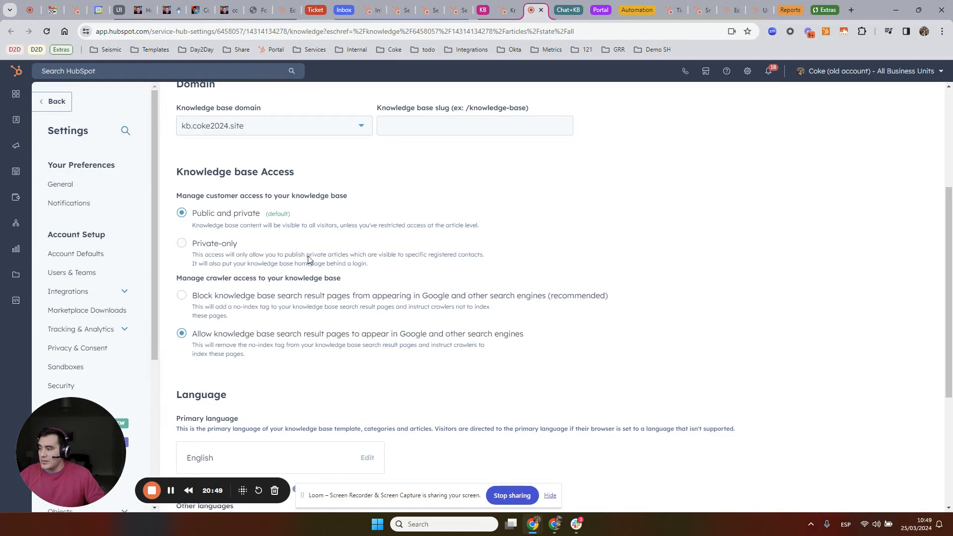
scroll(308, 257, down, 2)
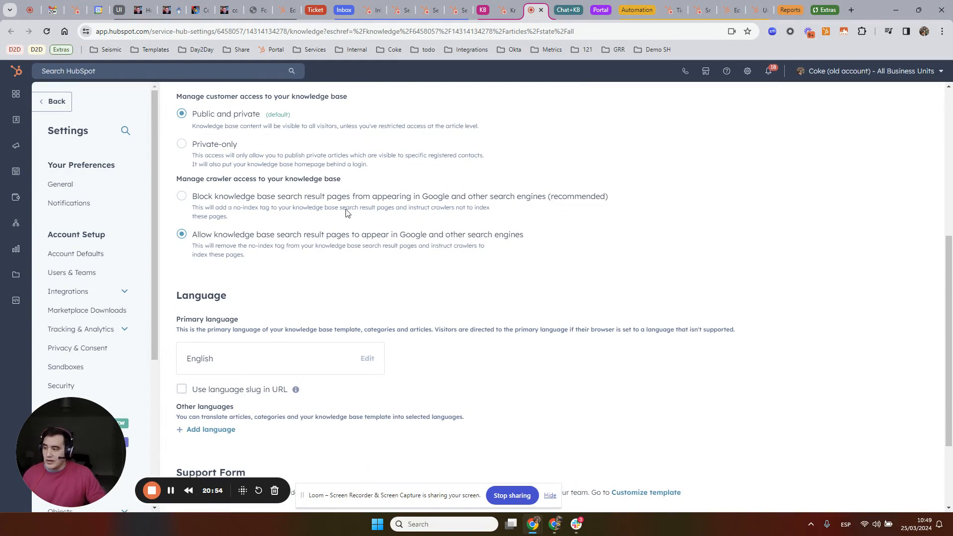
scroll(298, 252, down, 2)
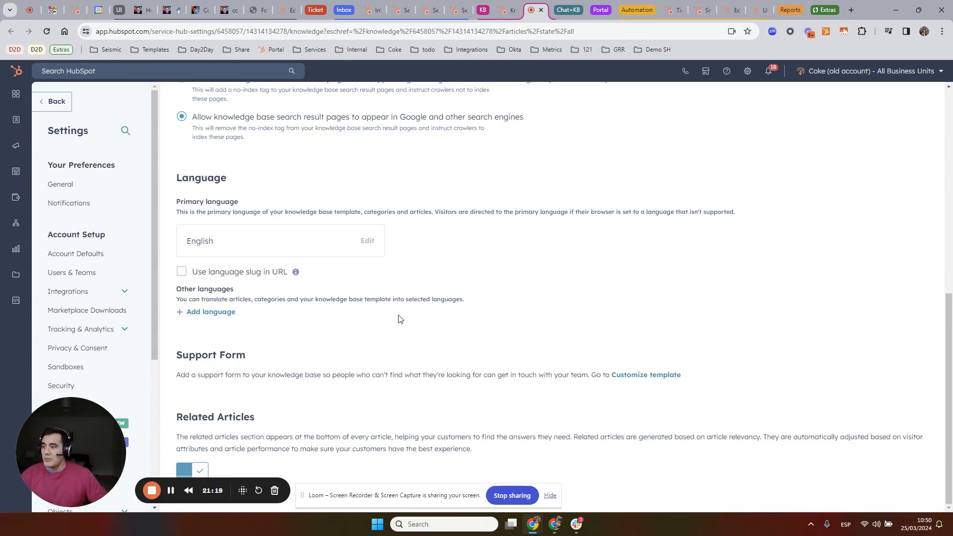
scroll(480, 296, up, 8)
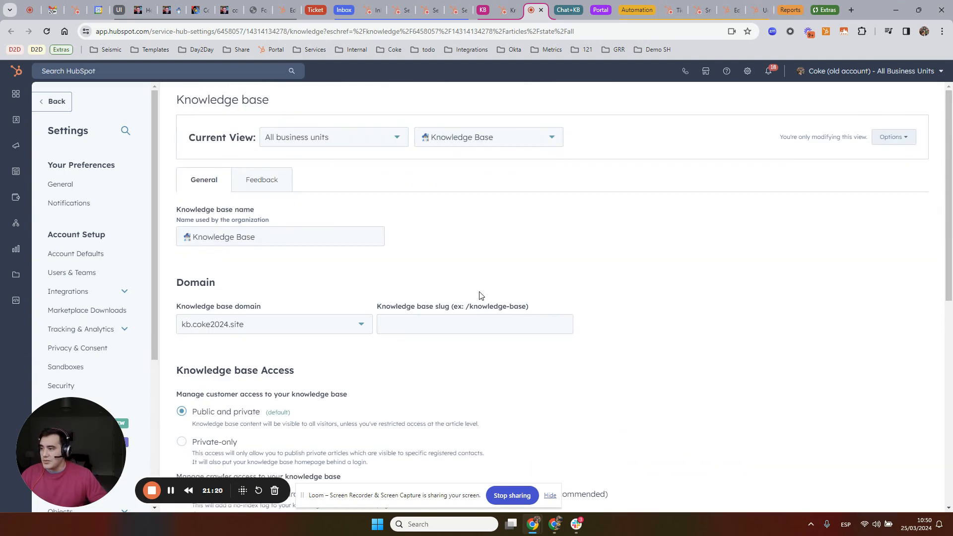
- Review the knowledge base's article feedback and data privacy settings, and open the live Contact Us page
click(261, 180)
scroll(555, 284, down, 2)
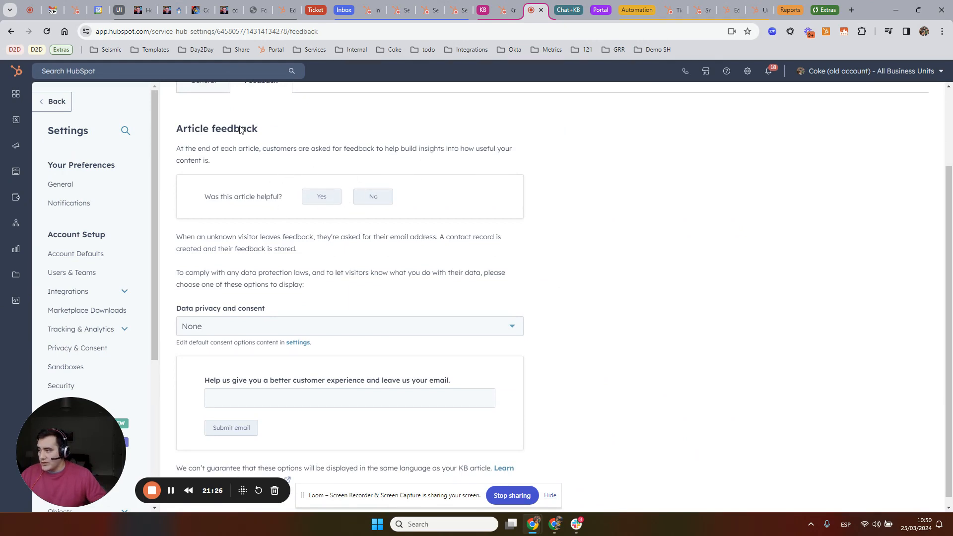
click(225, 10)
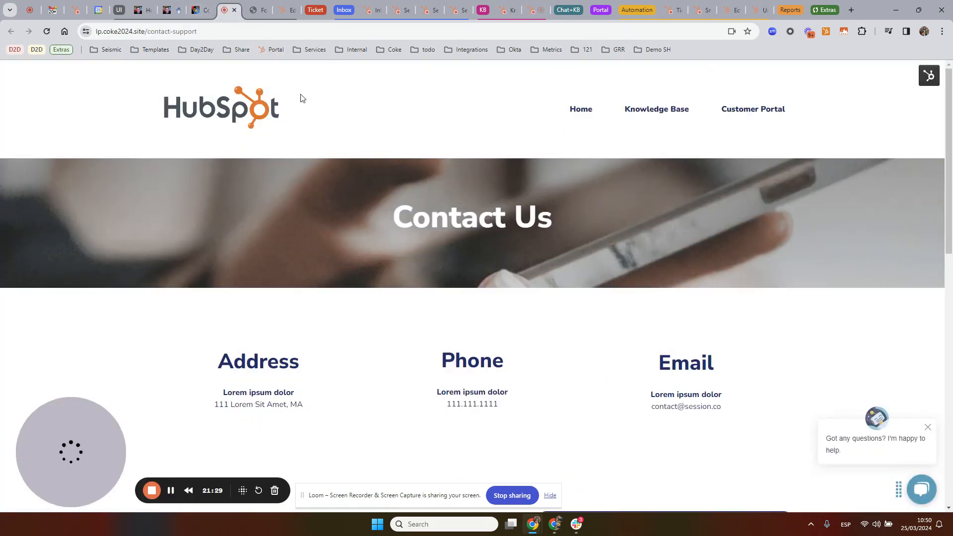
- Open the Movement Culture article from the live knowledge base's FAQs and review its helpfulness prompt and related articles
click(197, 10)
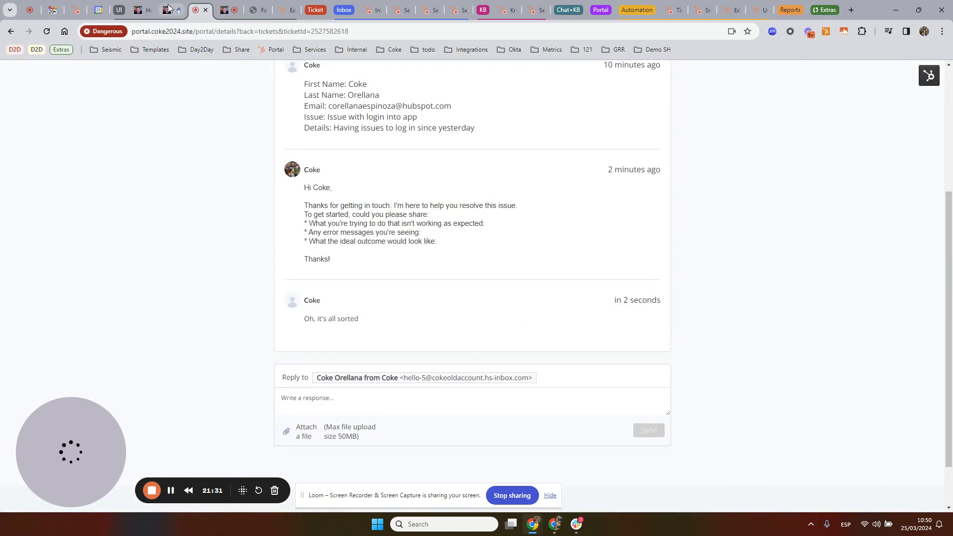
click(167, 7)
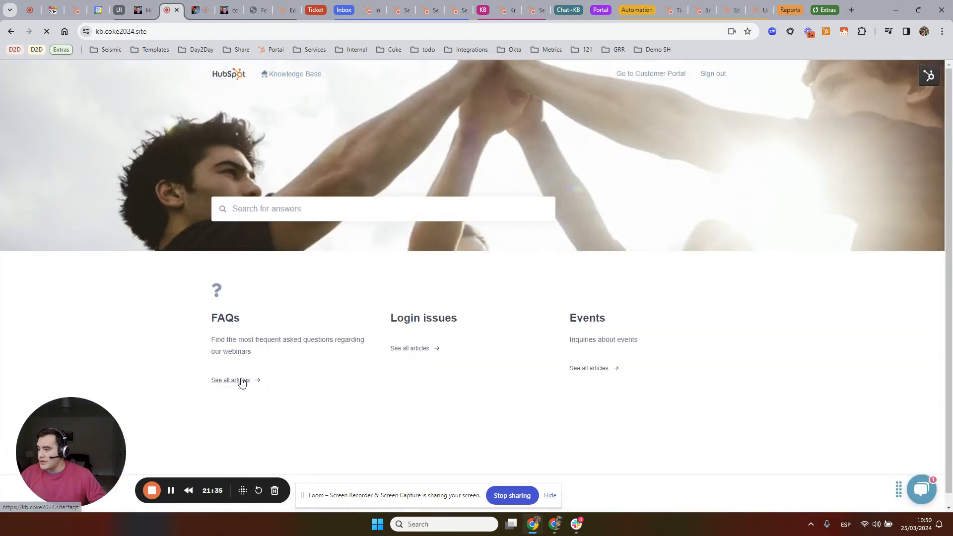
click(237, 381)
click(423, 322)
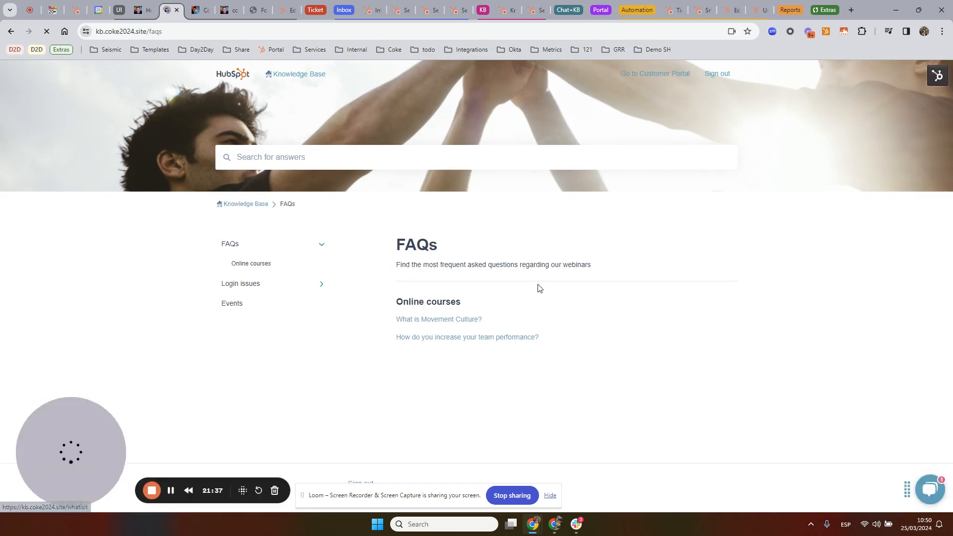
scroll(538, 293, down, 4)
scroll(499, 336, down, 3)
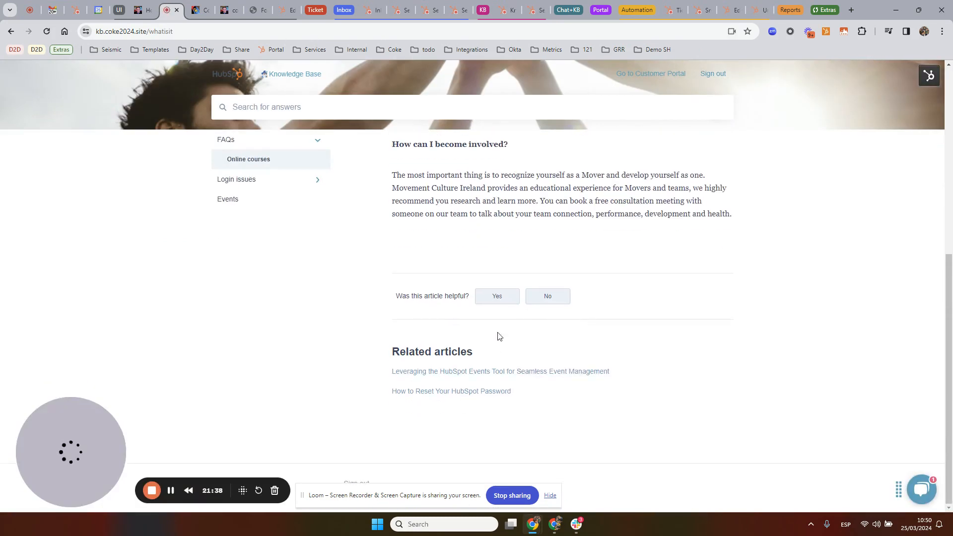
- Revisit the knowledge base's feedback and general settings, and return to the list of knowledge base articles
click(534, 7)
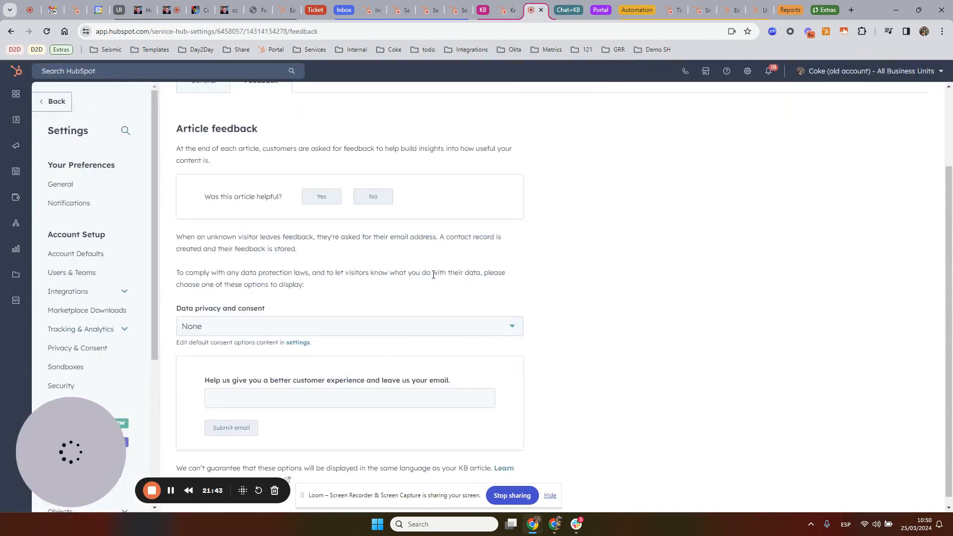
scroll(340, 220, up, 2)
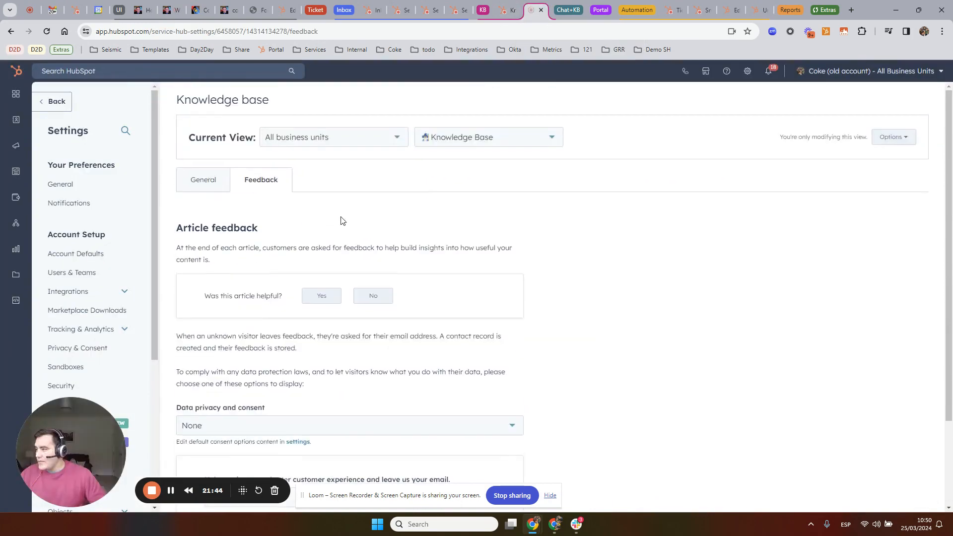
click(206, 181)
click(510, 6)
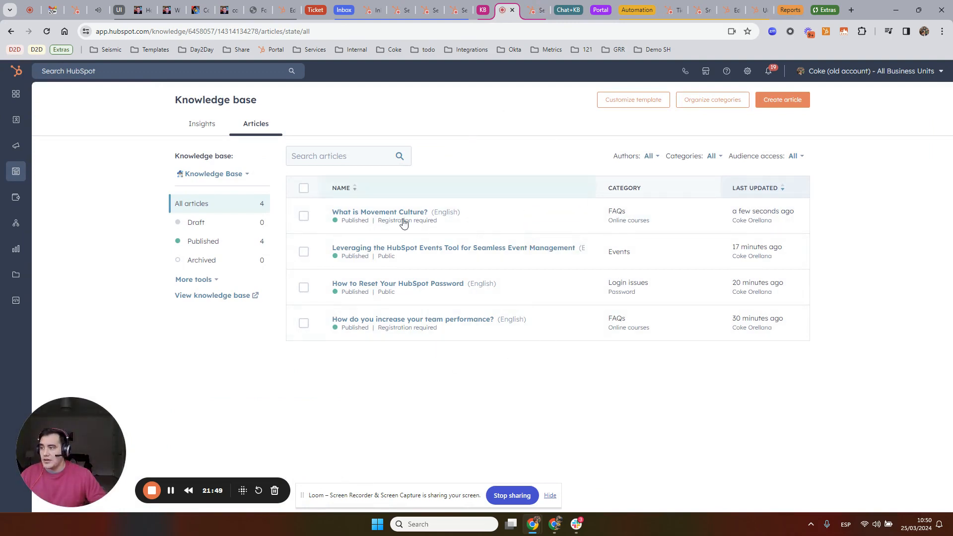
- Start a new English chatflow for the Help Desk from the chatflows list and review the live chat and bot templates
click(568, 10)
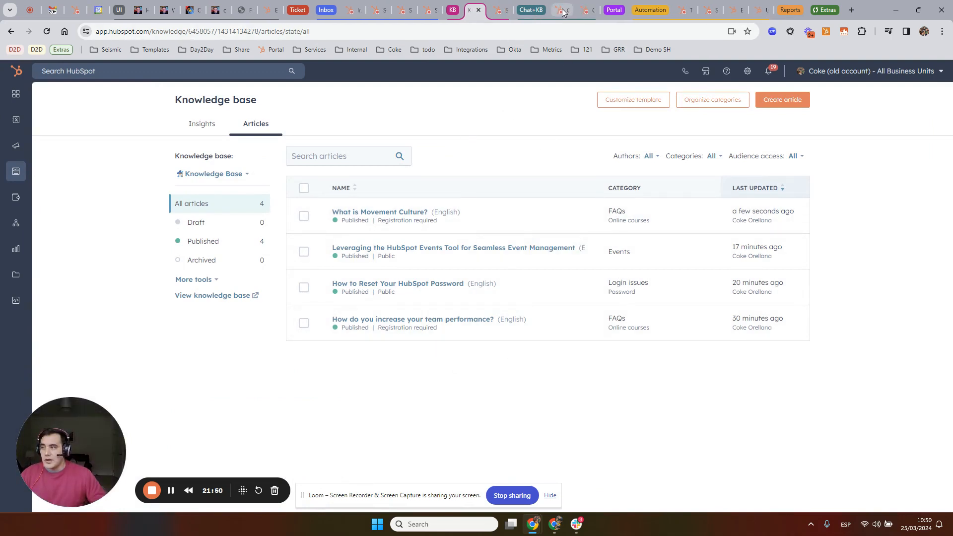
click(562, 10)
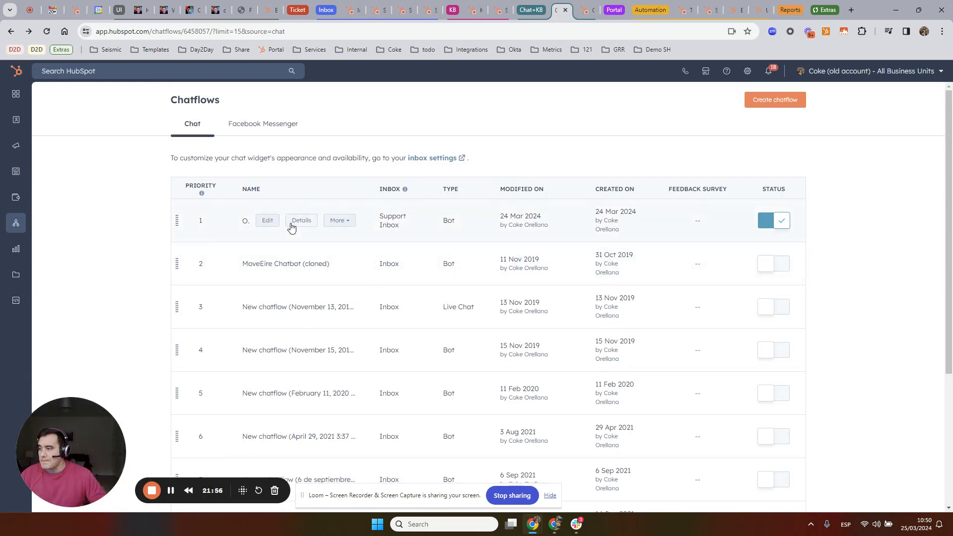
click(778, 102)
click(415, 216)
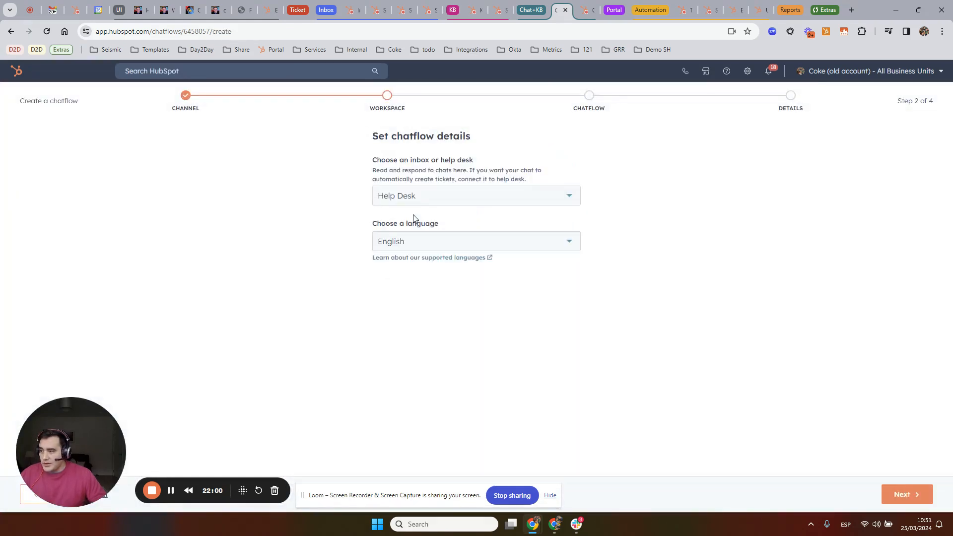
click(899, 494)
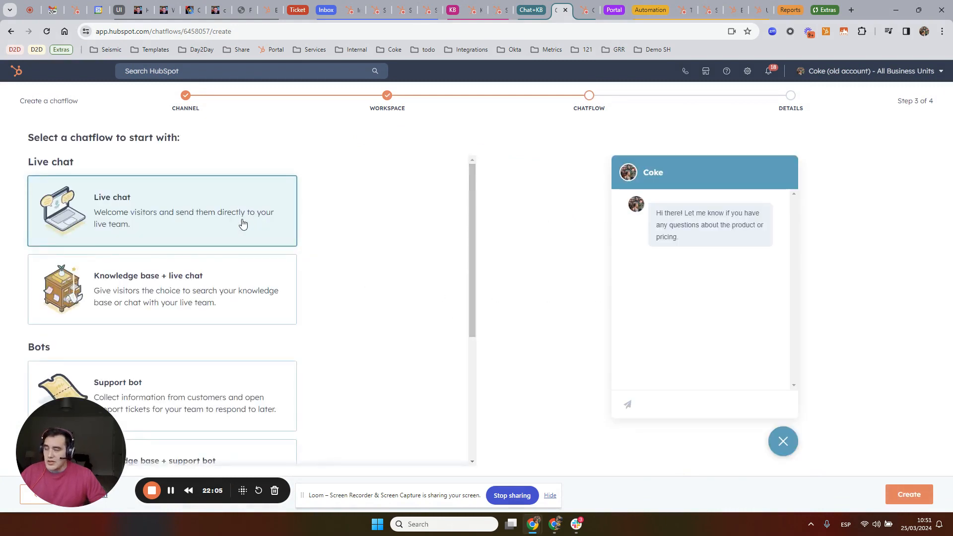
scroll(346, 223, down, 1)
scroll(346, 223, down, 1)
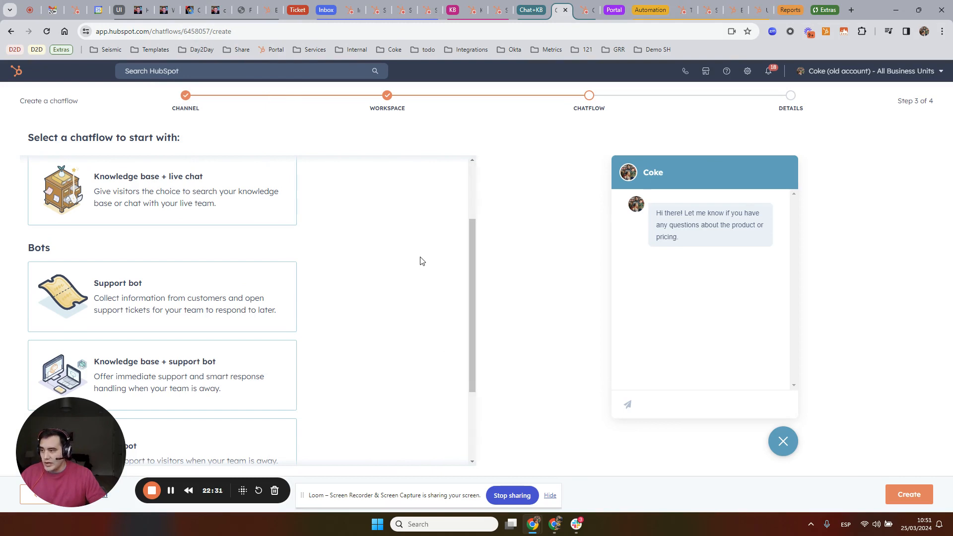
scroll(273, 385, down, 1)
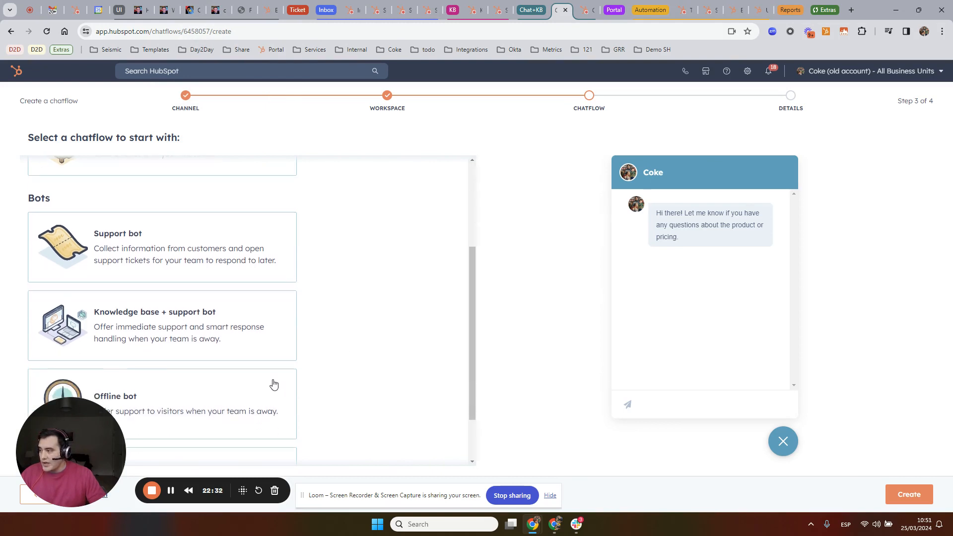
scroll(238, 352, down, 1)
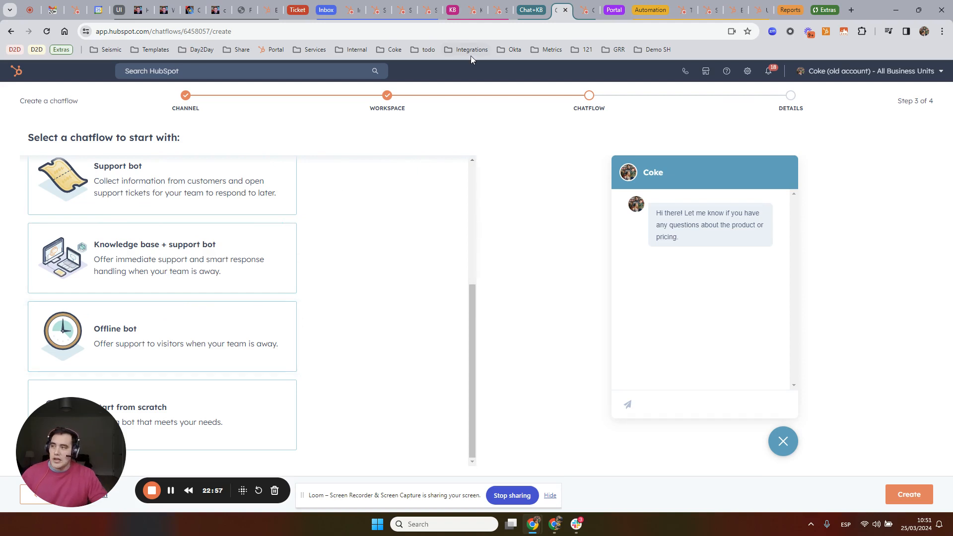
- Open the Offline hours chatflow and review its welcome message, Knowledge Lookup and Need More Help actions
click(586, 12)
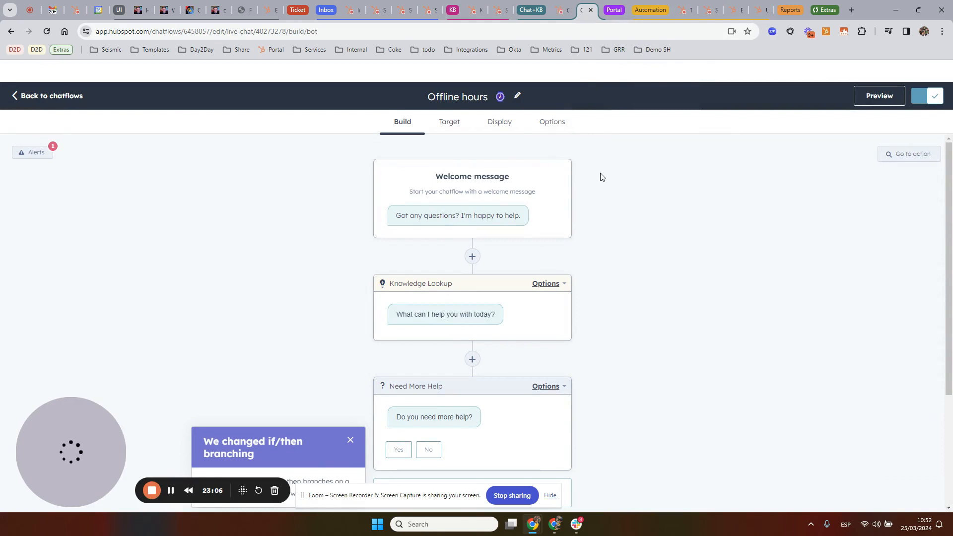
scroll(622, 206, down, 1)
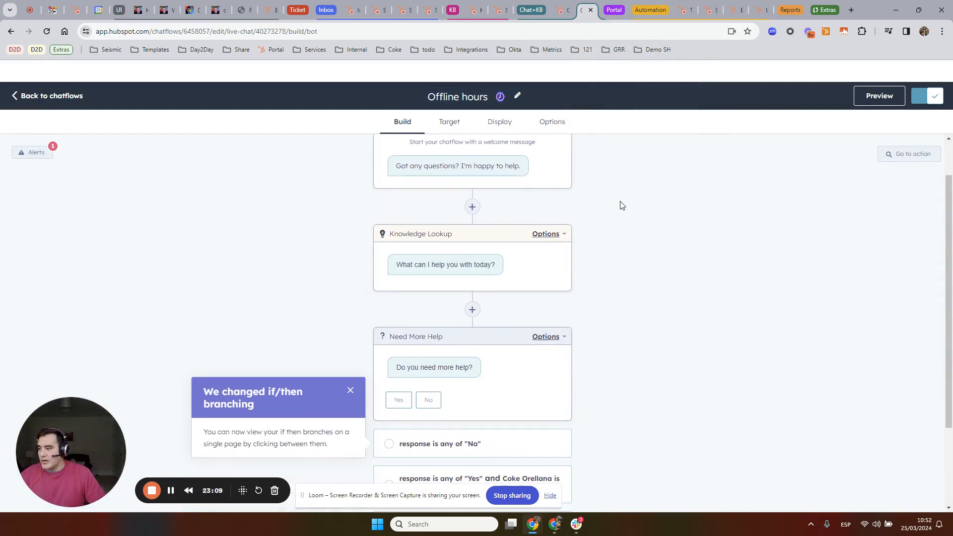
scroll(472, 399, down, 2)
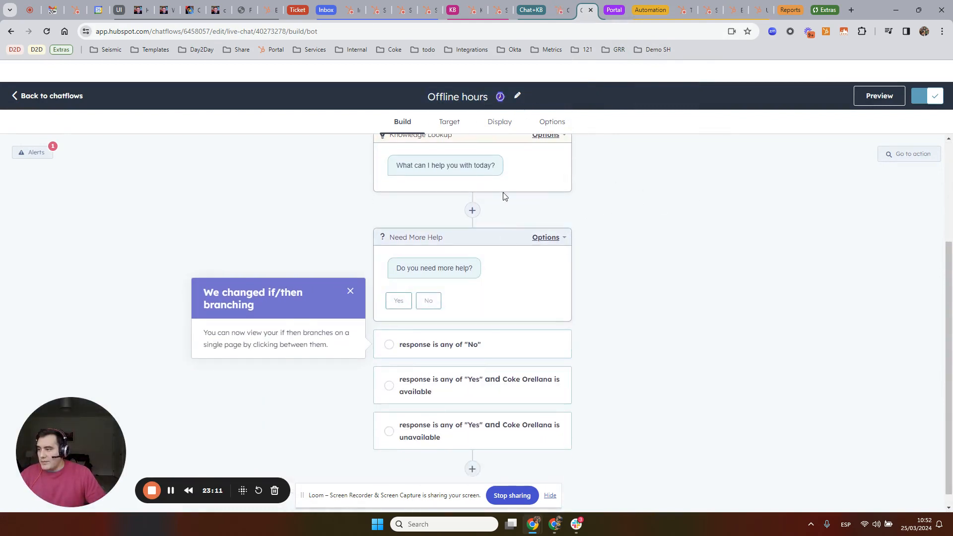
scroll(496, 214, up, 2)
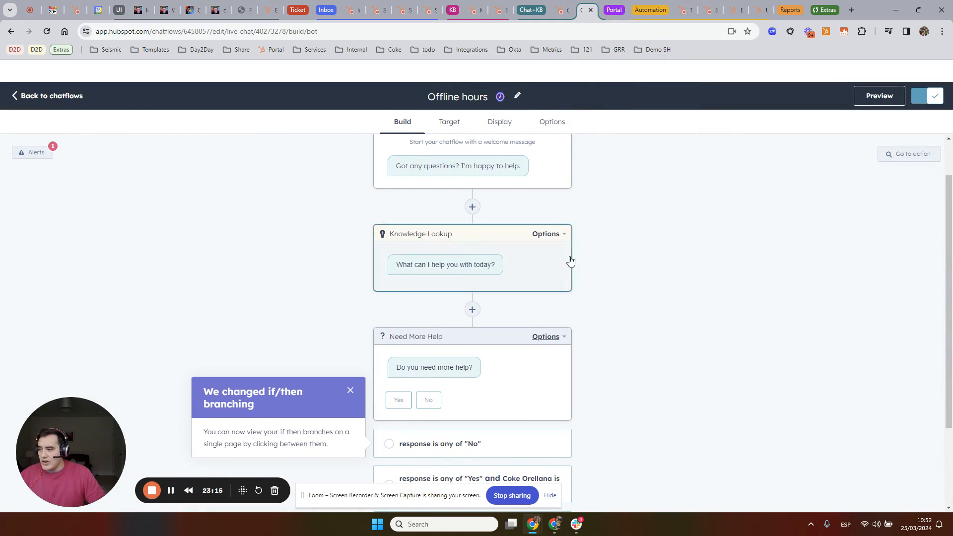
scroll(569, 221, down, 2)
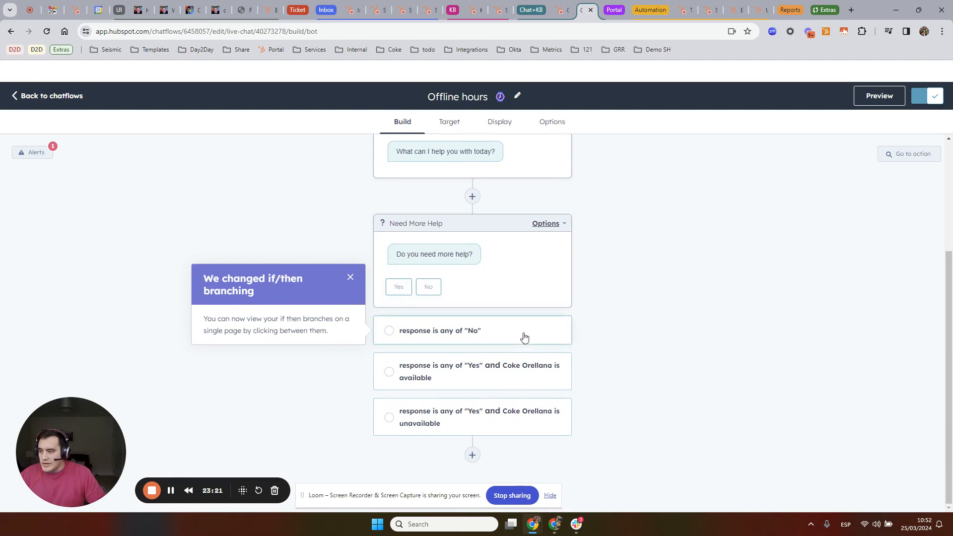
- Show the chatflow's "No" response branch and browse the action types available after its closing message
click(452, 333)
scroll(578, 317, down, 3)
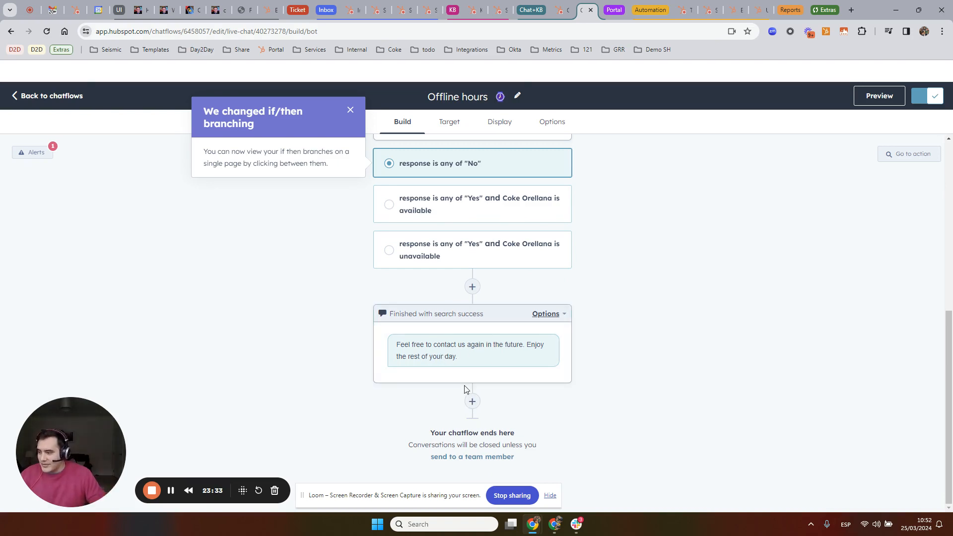
click(471, 401)
scroll(793, 244, down, 2)
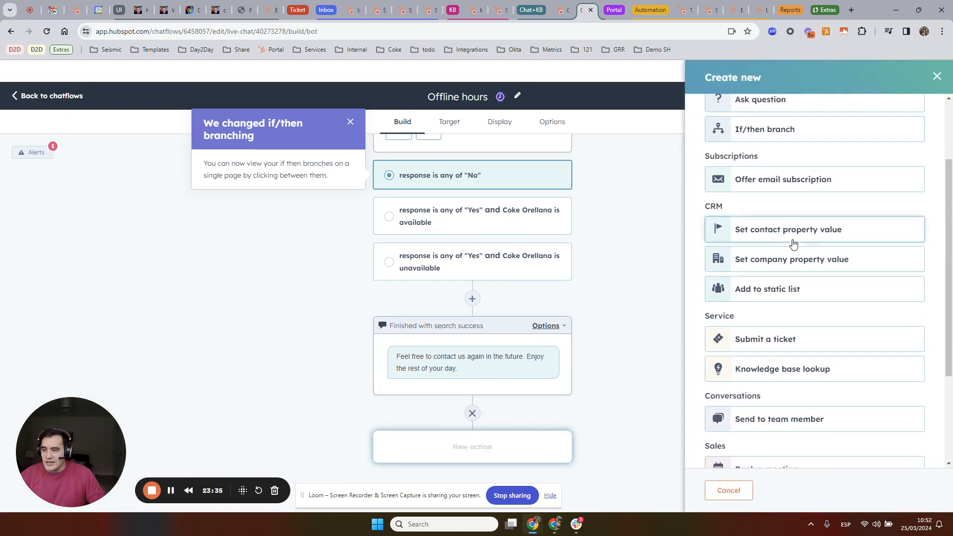
scroll(848, 257, down, 2)
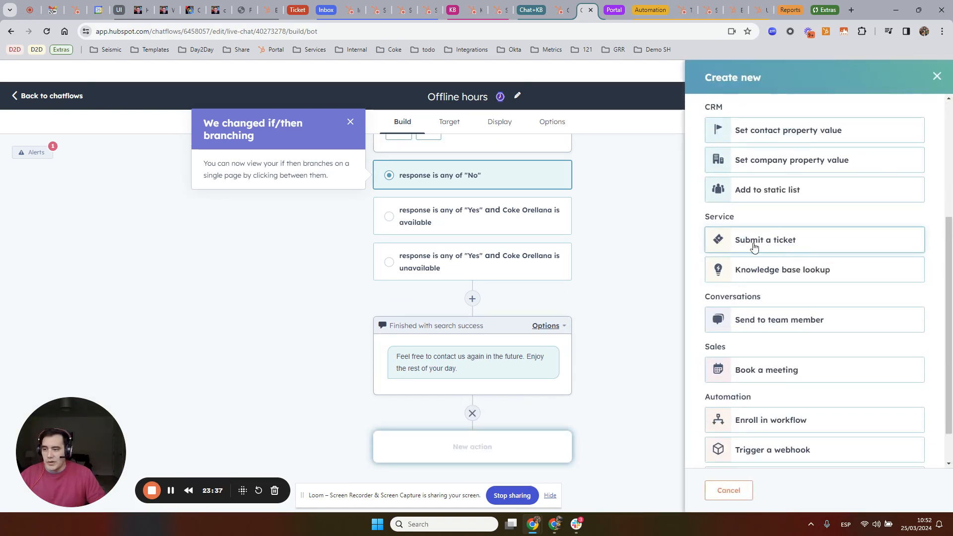
scroll(838, 306, down, 1)
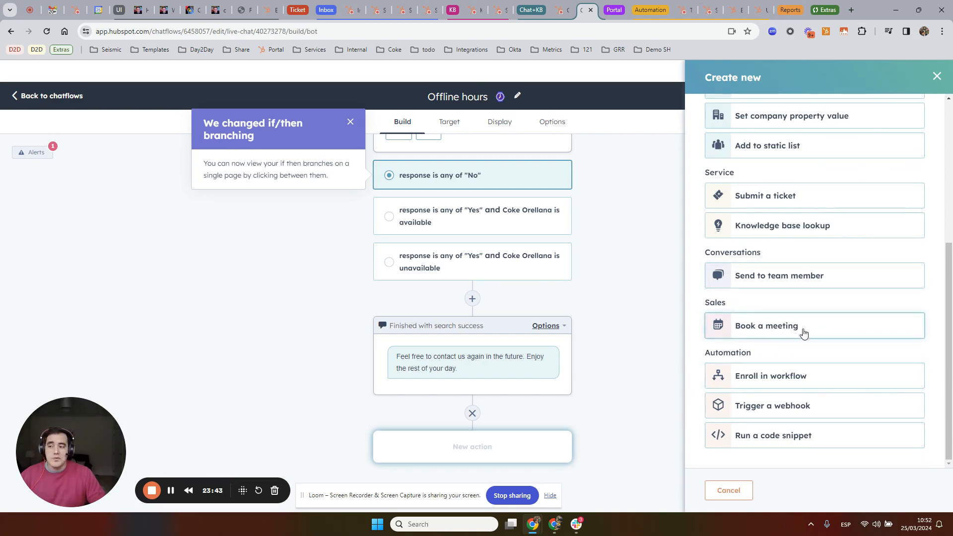
click(936, 76)
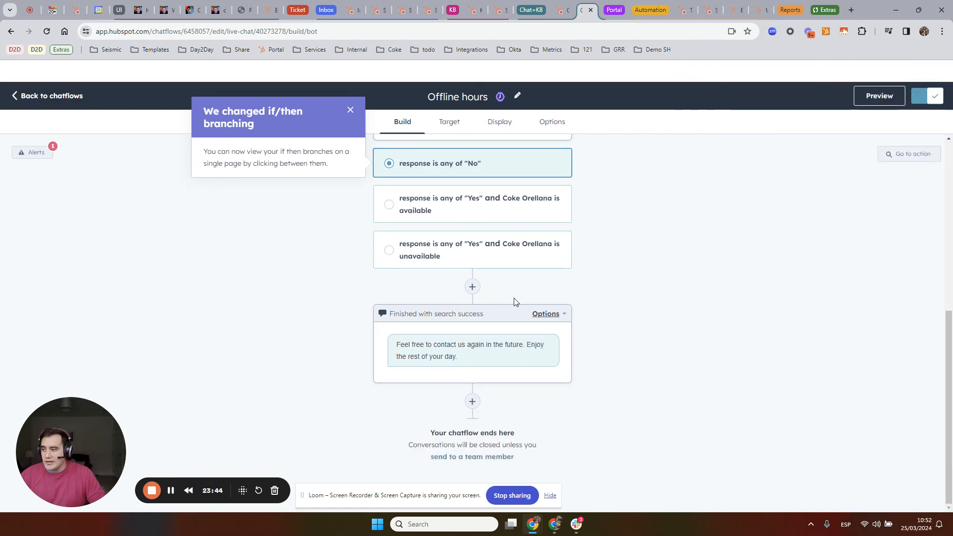
- Examine the two "Yes" branches, covering handoff to an available team member and email collection with ticket creation when unavailable
click(481, 214)
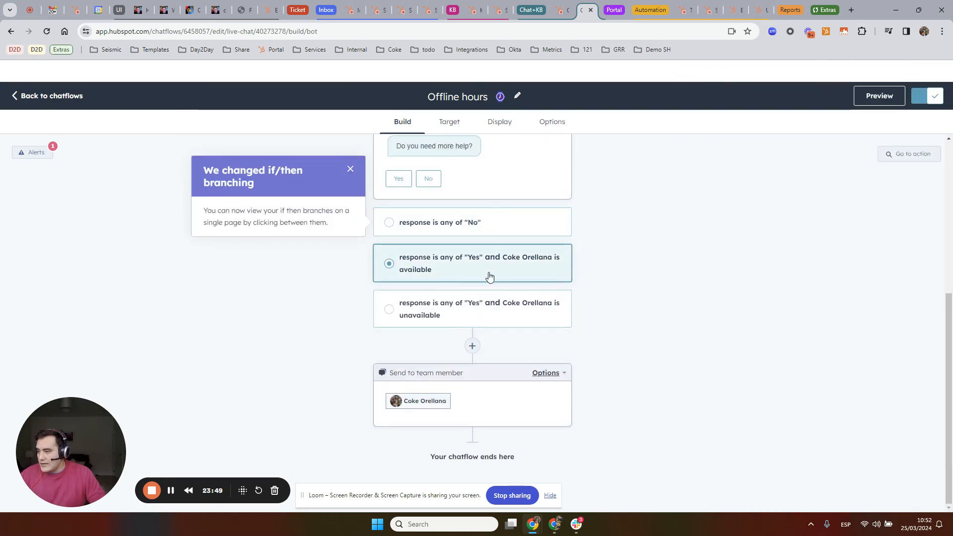
scroll(511, 274, up, 2)
scroll(500, 378, down, 2)
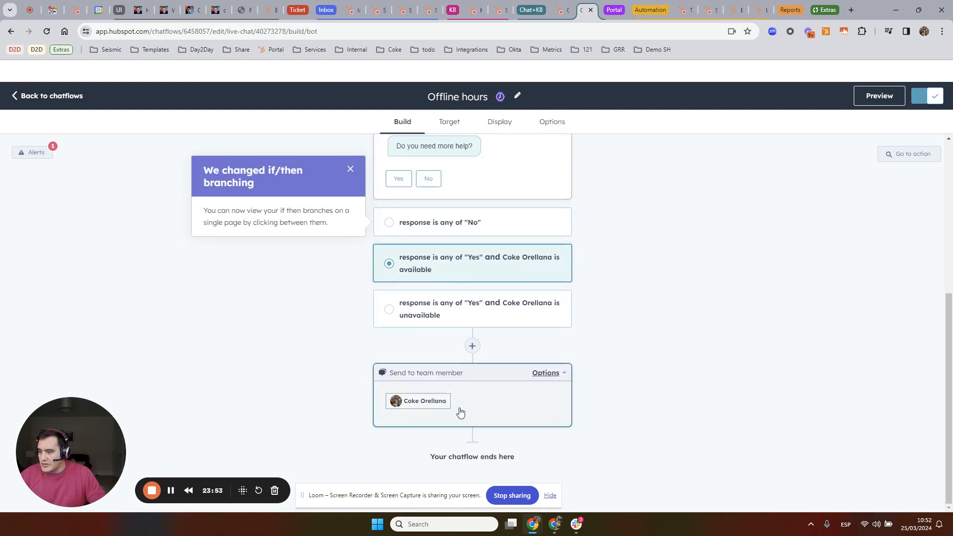
click(488, 314)
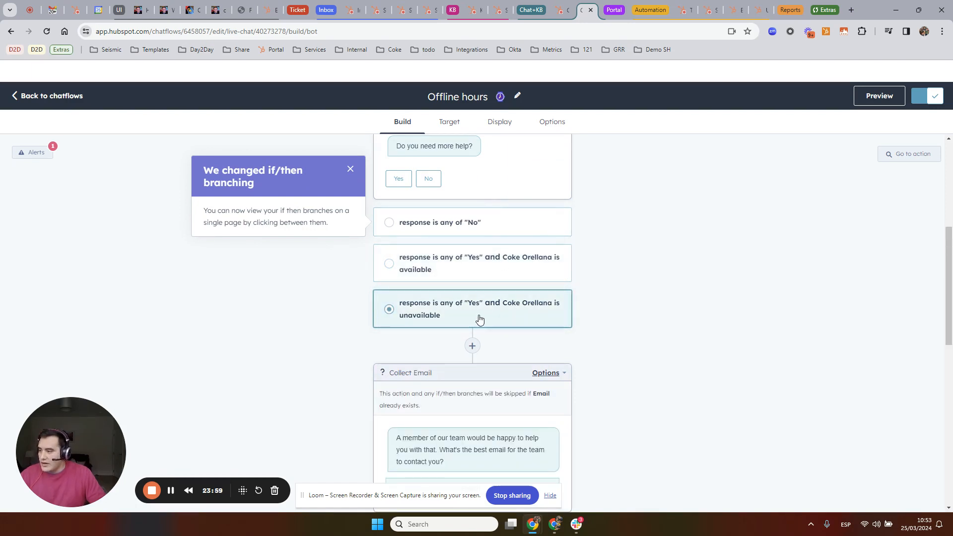
scroll(556, 318, down, 2)
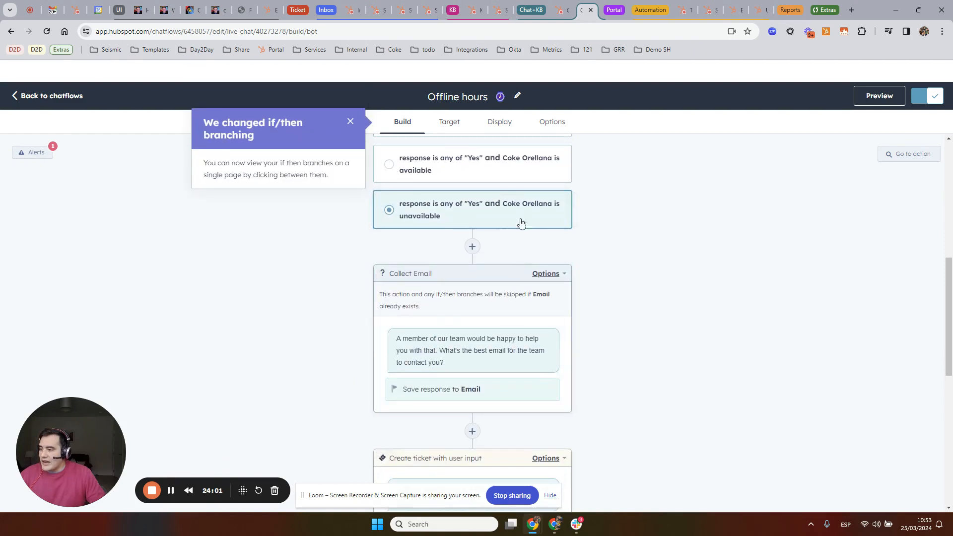
scroll(509, 361, down, 4)
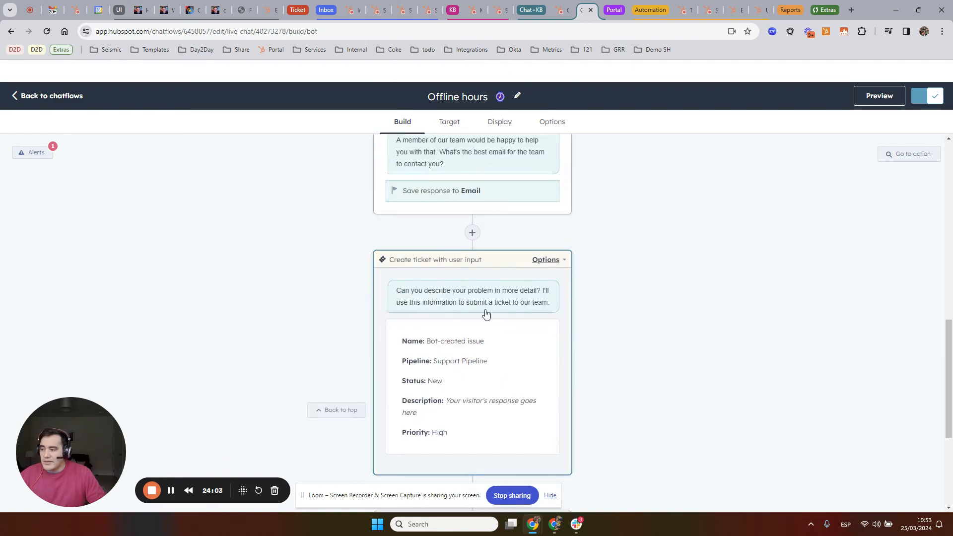
scroll(497, 342, down, 4)
scroll(500, 306, up, 10)
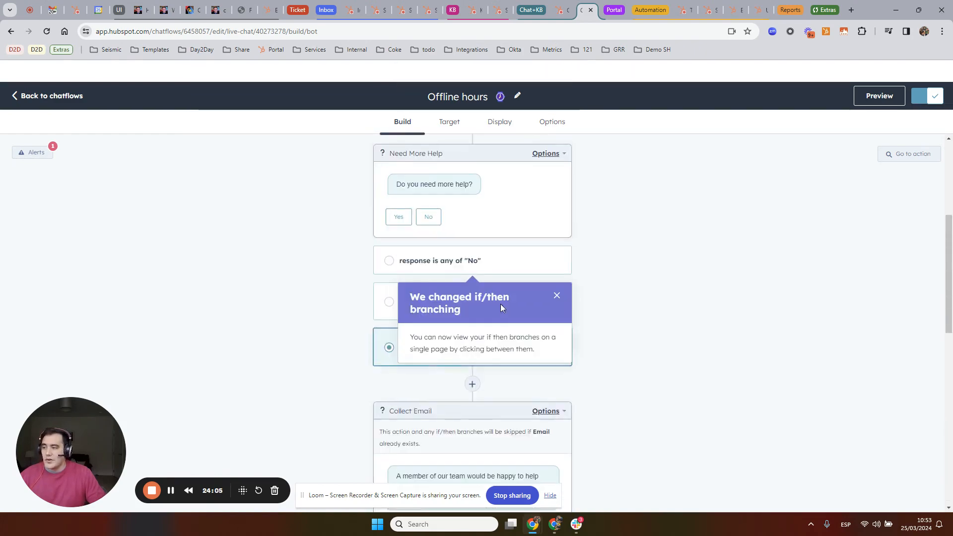
- Review the chatflow's targeting rules and its display settings, covering the chat avatar and desktop display behavior
click(456, 129)
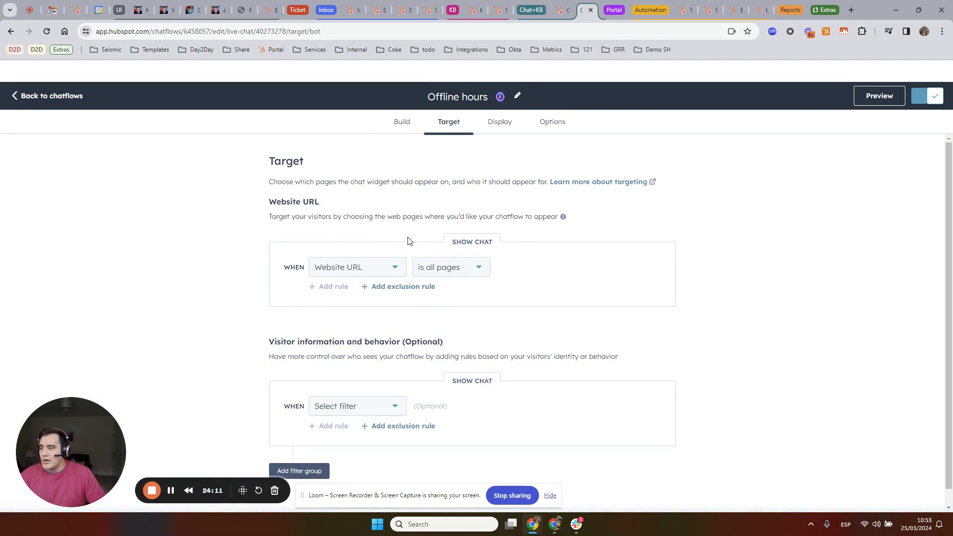
scroll(561, 273, down, 1)
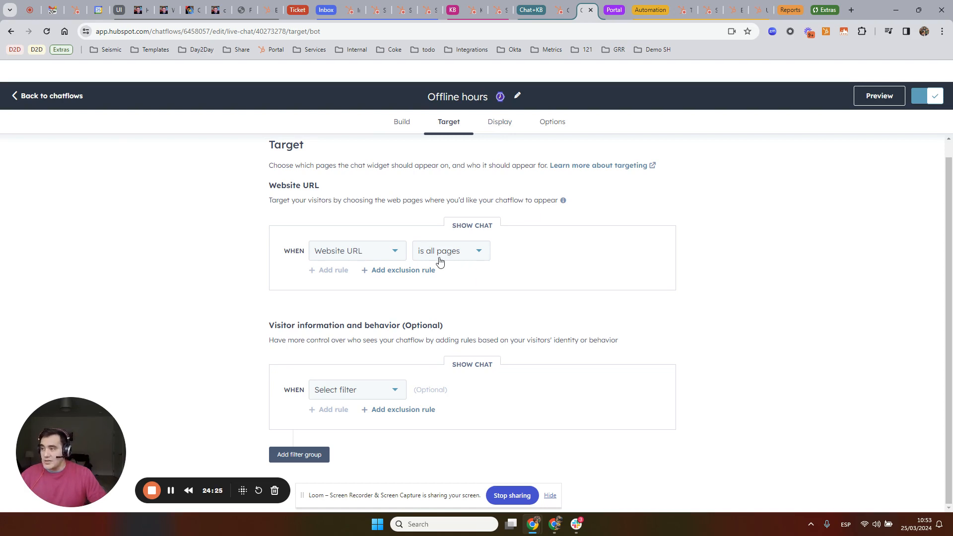
click(500, 122)
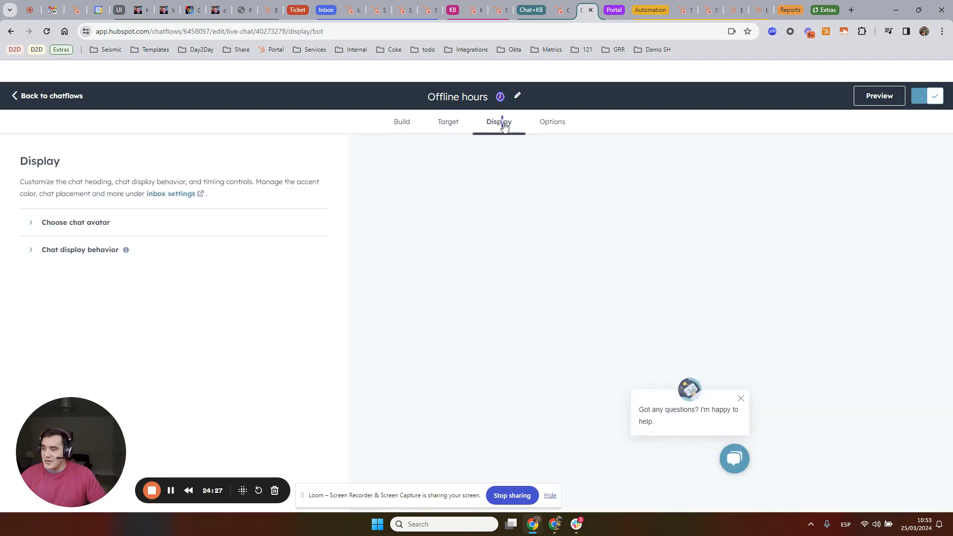
click(88, 223)
click(99, 322)
scroll(257, 283, down, 3)
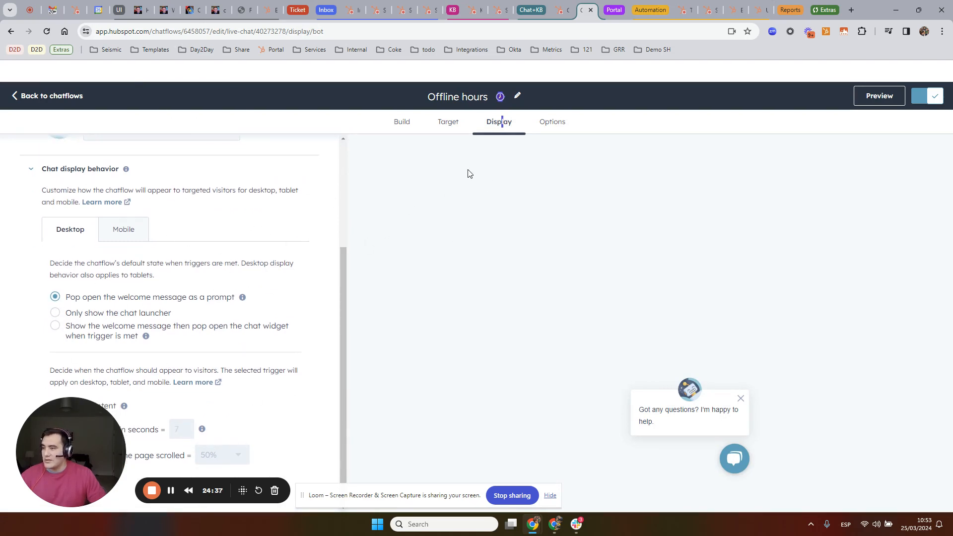
- Review the Offline hours chatflow's options, covering general behavior, language, availability, data consent, marketing contacts and feedback, and return to its build
click(550, 123)
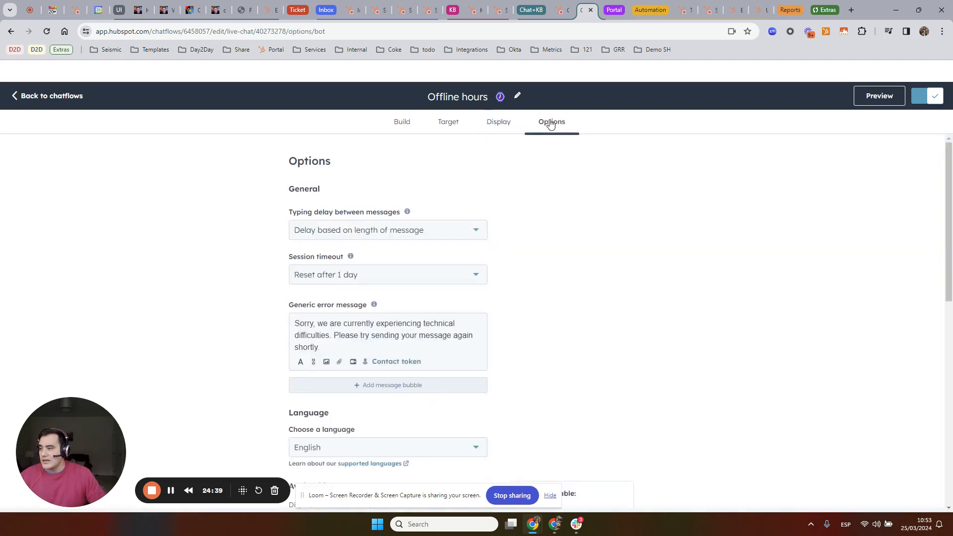
scroll(389, 172, down, 6)
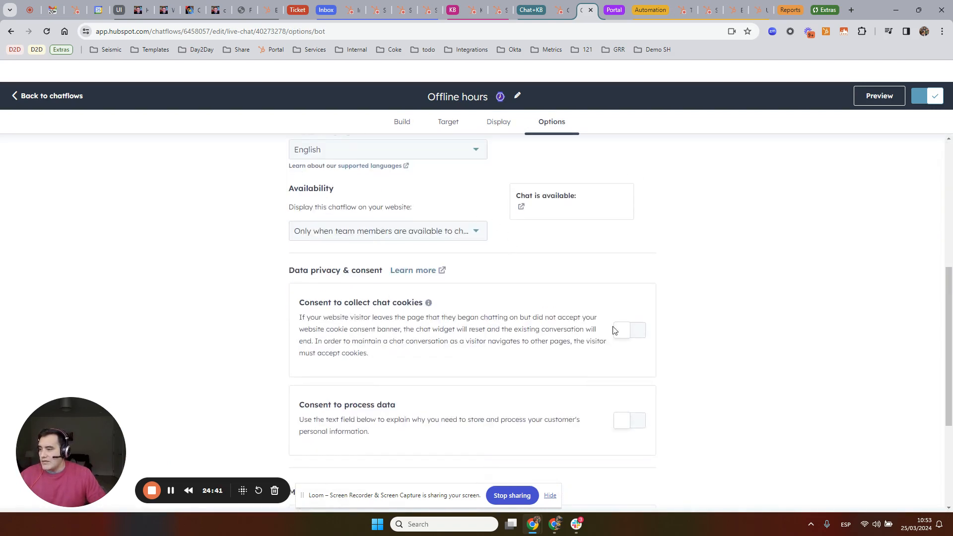
scroll(524, 309, down, 4)
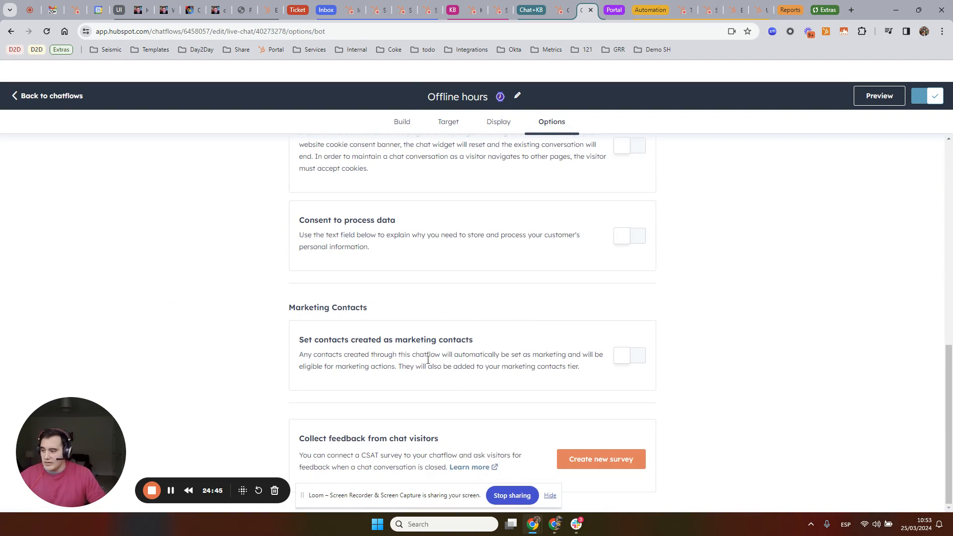
scroll(483, 334, up, 12)
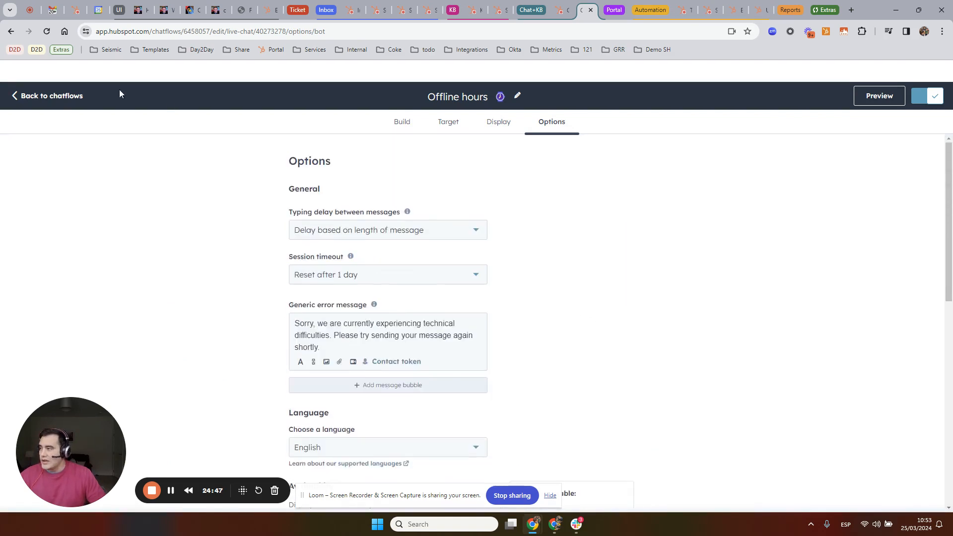
click(397, 125)
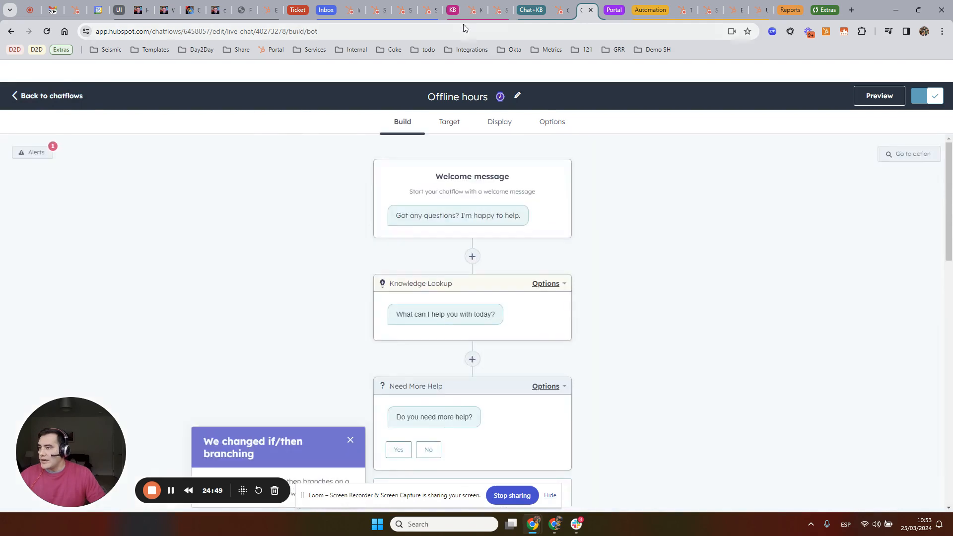
click(562, 10)
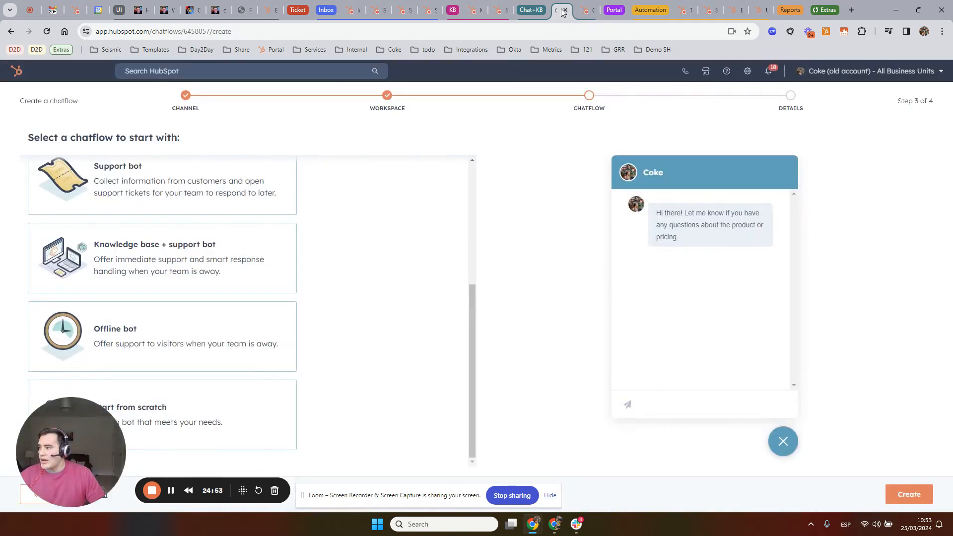
- Open the general Customer Portal settings and highlight the subdomain in the portal URL
click(614, 10)
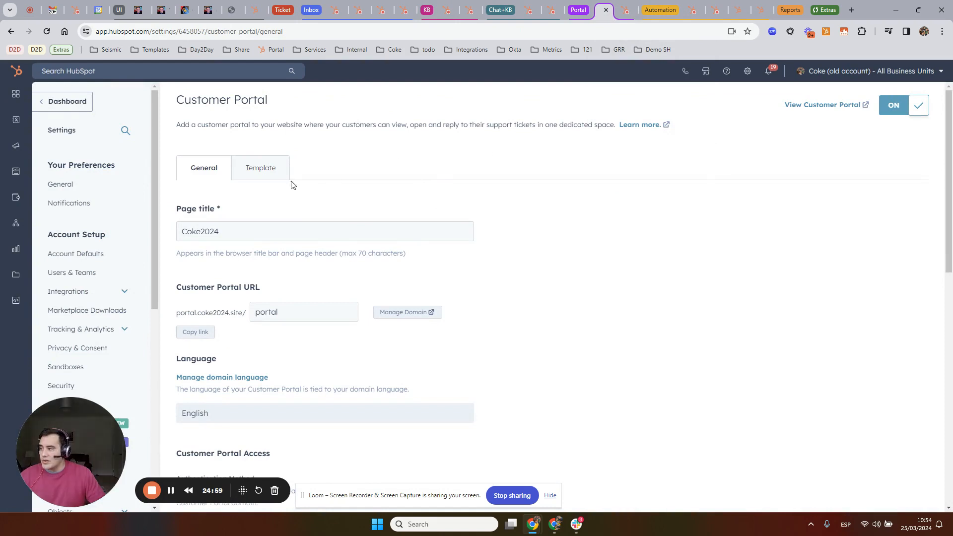
scroll(385, 194, down, 2)
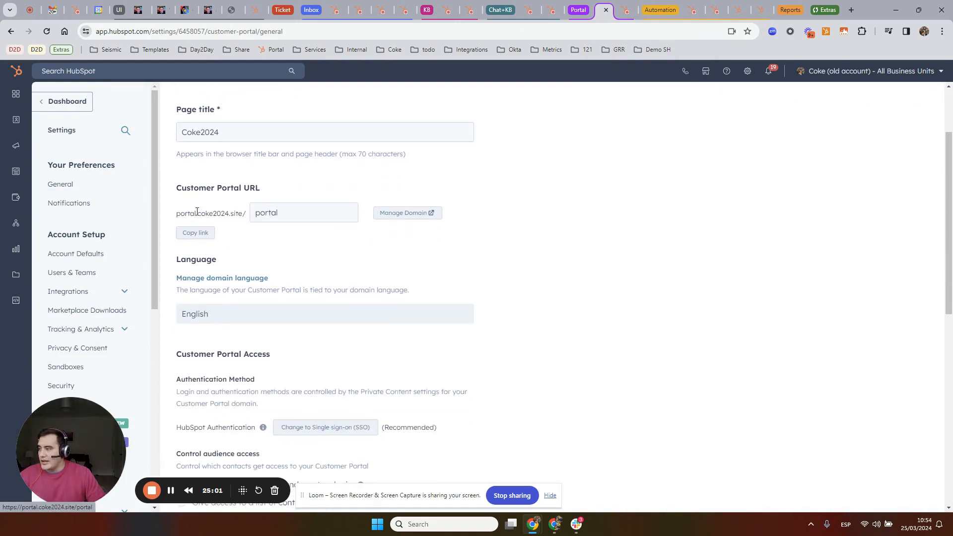
drag(199, 211, 171, 214)
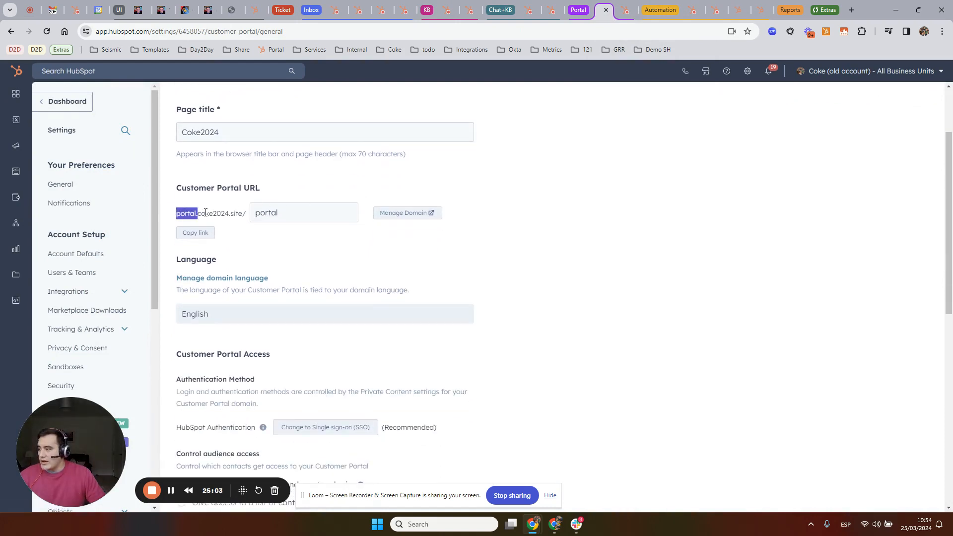
- Clear the customer portal's URL slug and undo the deletion
double_click(288, 213)
key(BackSpace)
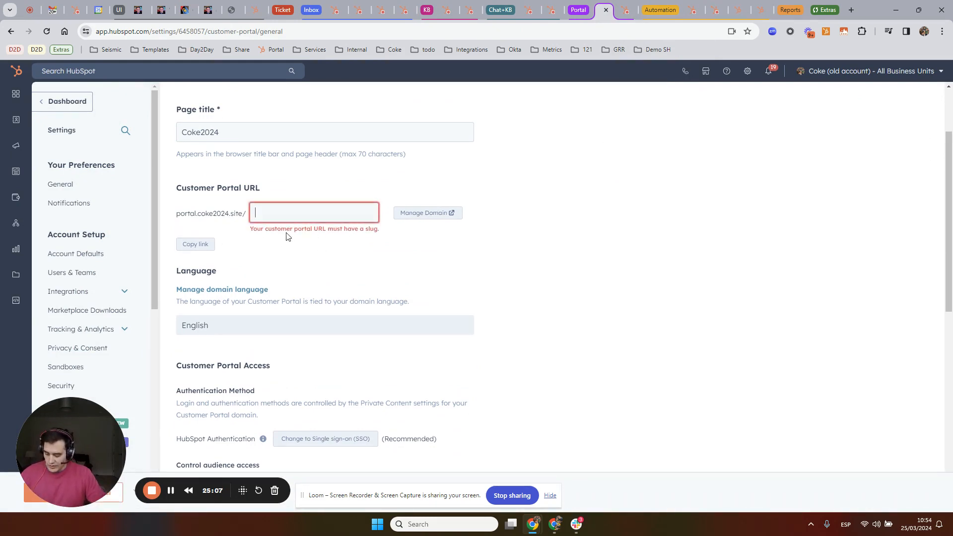
key(ctrl+z)
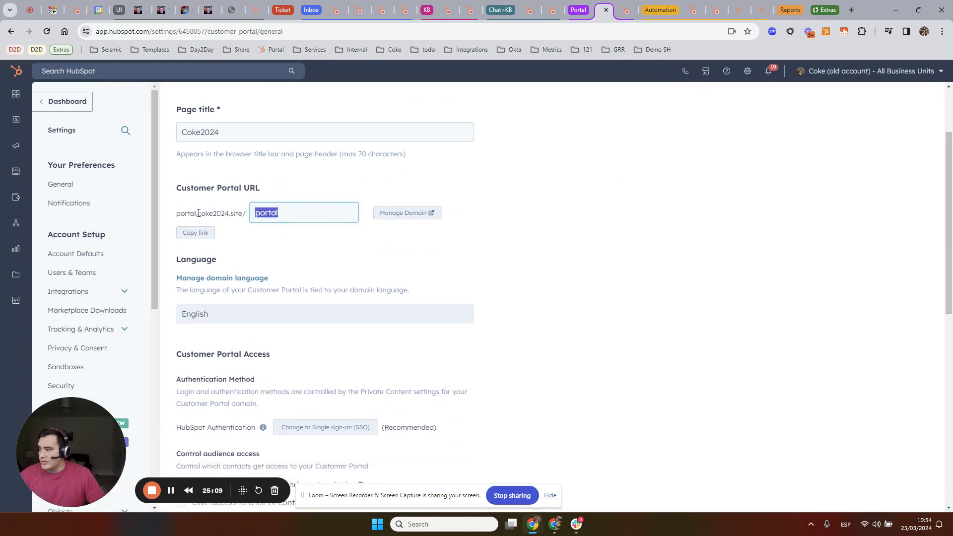
- Review the portal's subdomain, language, access, consent, ticket visibility, ticket permissions and default inbox settings, snoozing the meeting reminder
drag(198, 213, 172, 216)
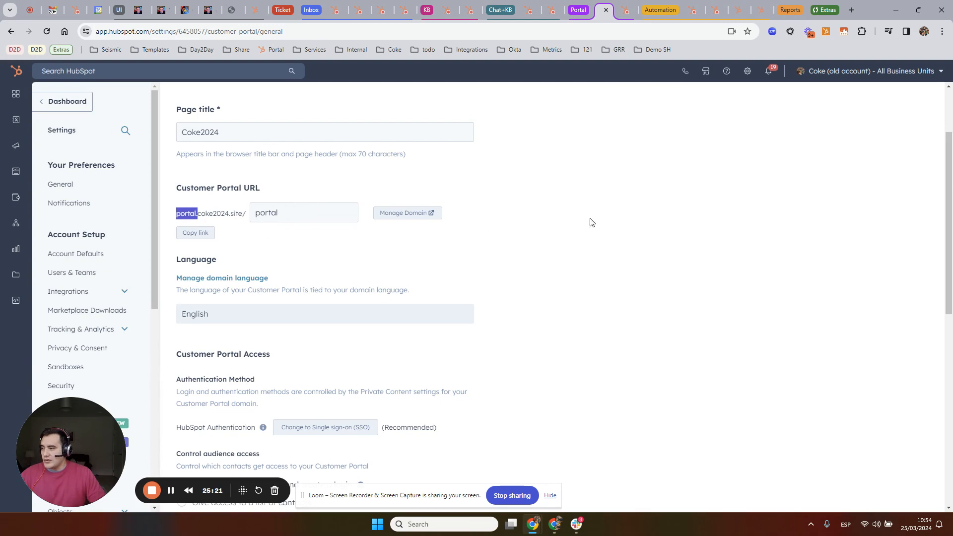
scroll(581, 203, down, 2)
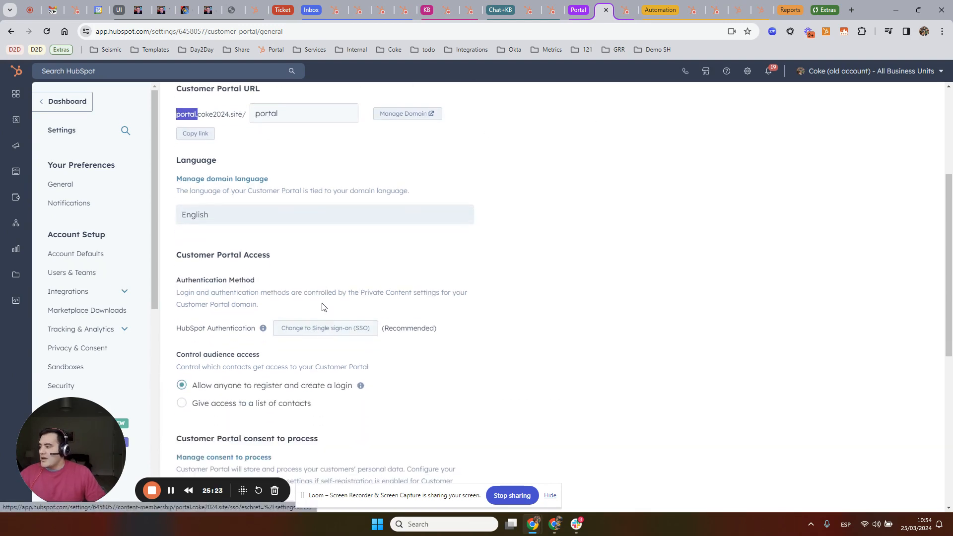
scroll(347, 223, down, 1)
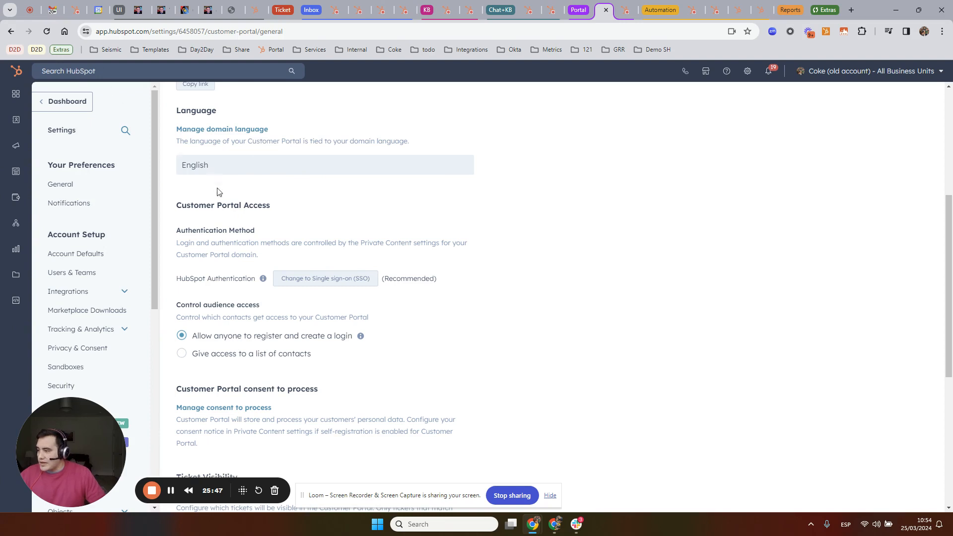
scroll(533, 294, down, 2)
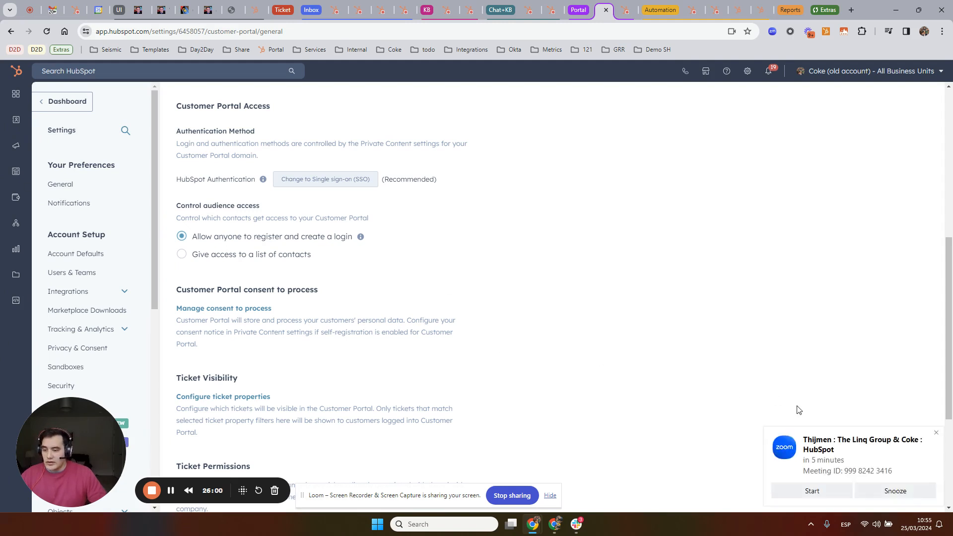
click(888, 489)
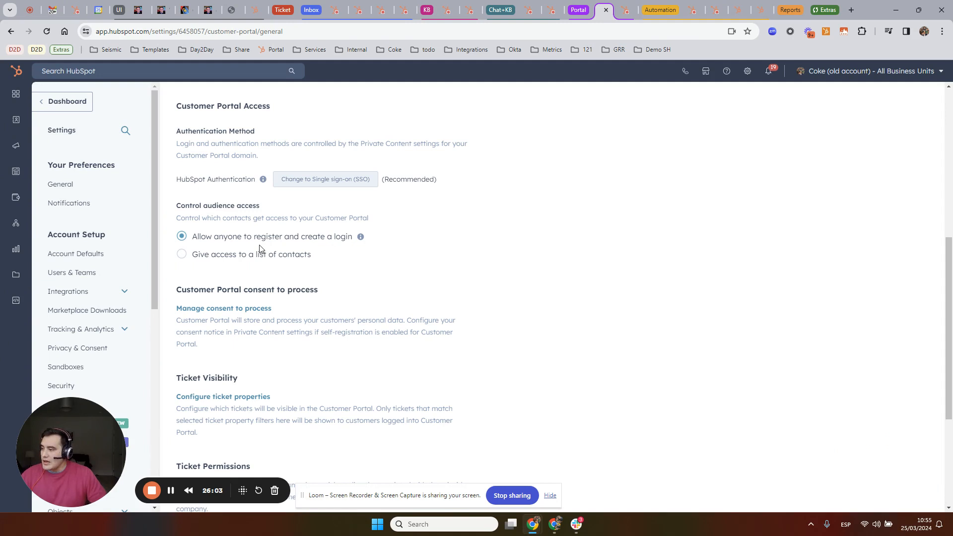
scroll(287, 313, down, 2)
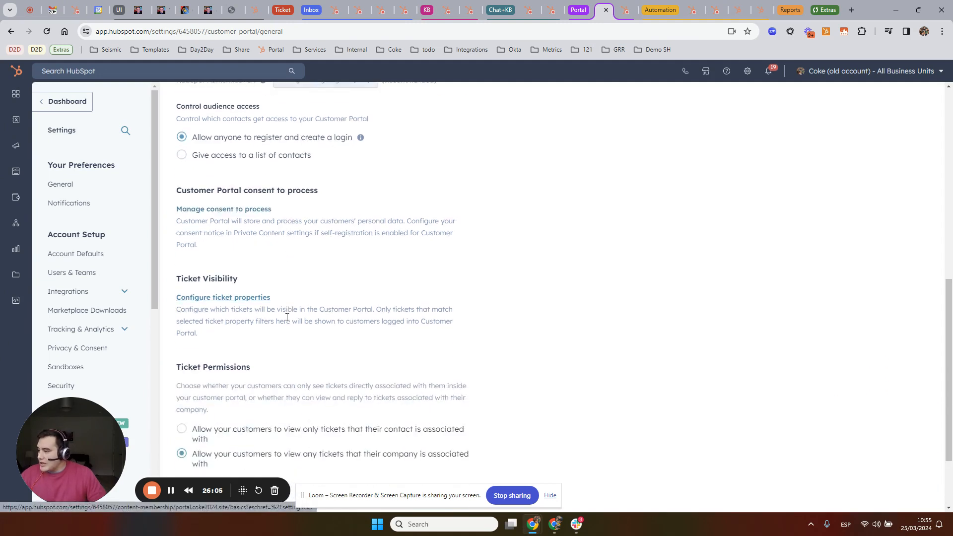
scroll(289, 254, down, 2)
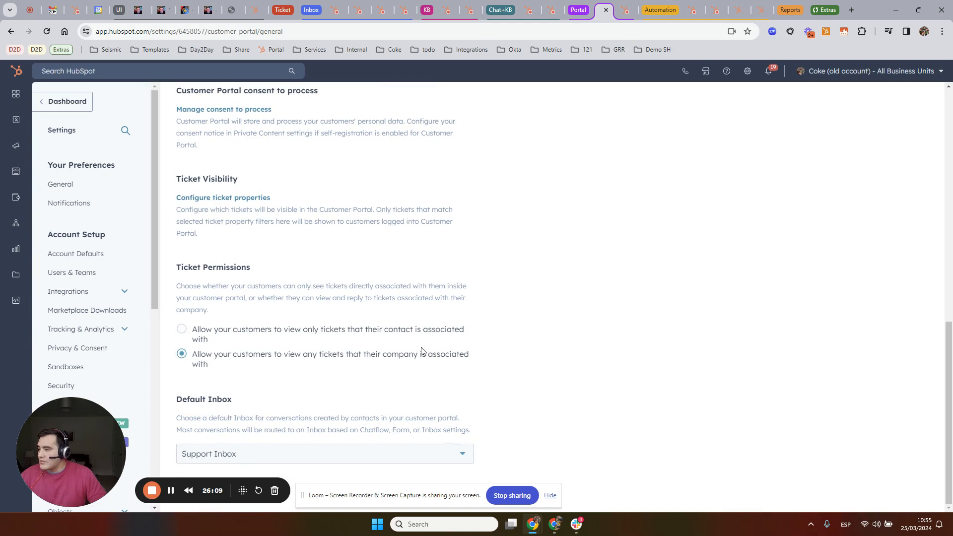
- Review the Customer Portal's template settings, covering page templates, branding, ticket status and navigation menu customization
scroll(419, 347, up, 10)
click(266, 165)
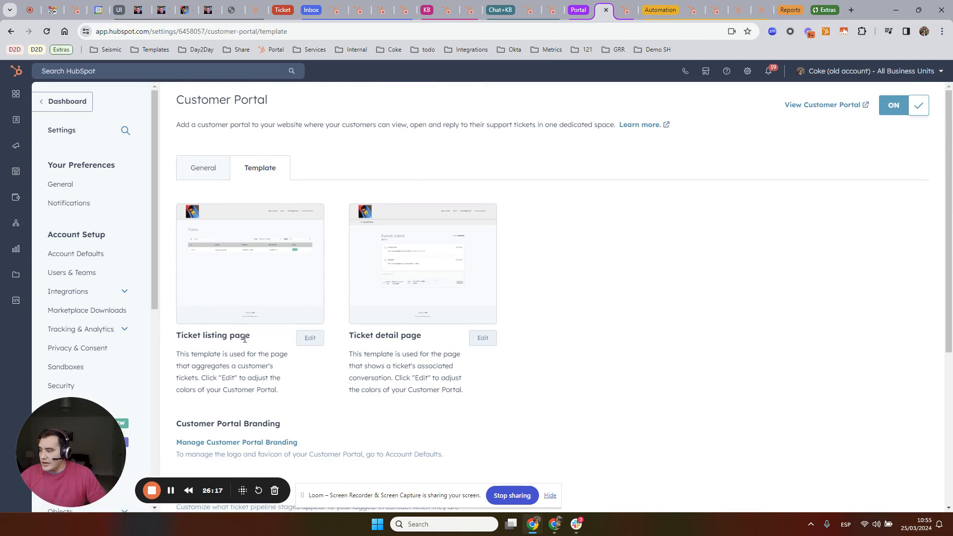
scroll(420, 347, down, 5)
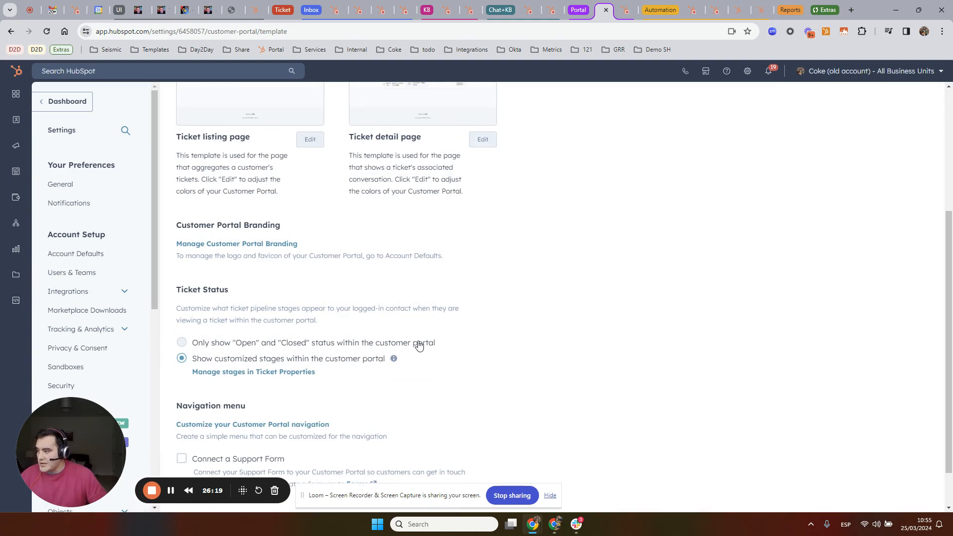
scroll(411, 353, up, 5)
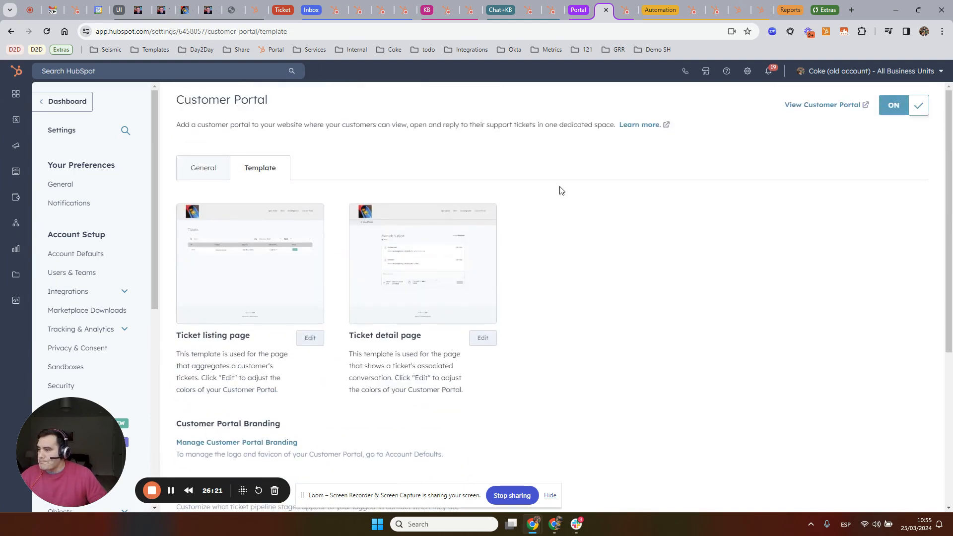
click(618, 13)
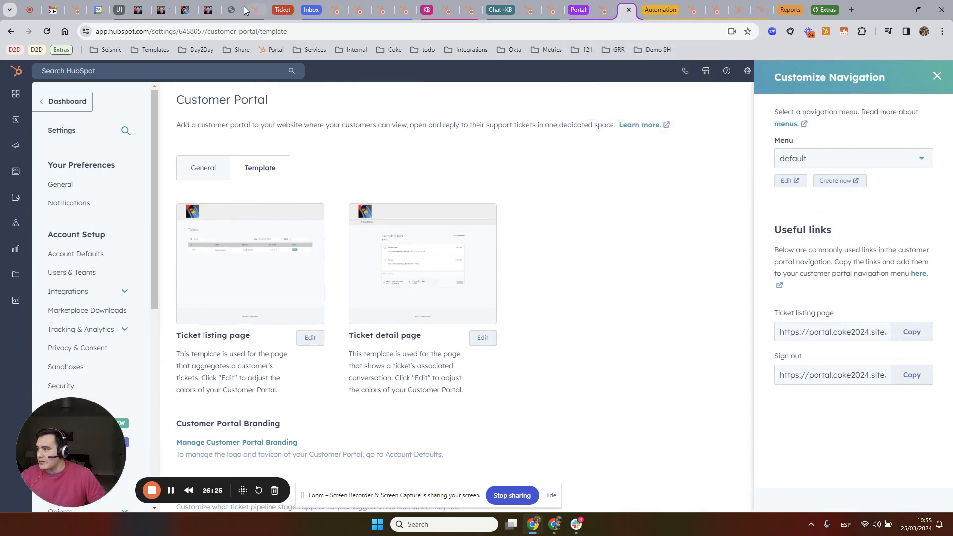
- View the "Issue with login into app" ticket in the live customer portal and return to the full ticket list
click(209, 10)
click(189, 5)
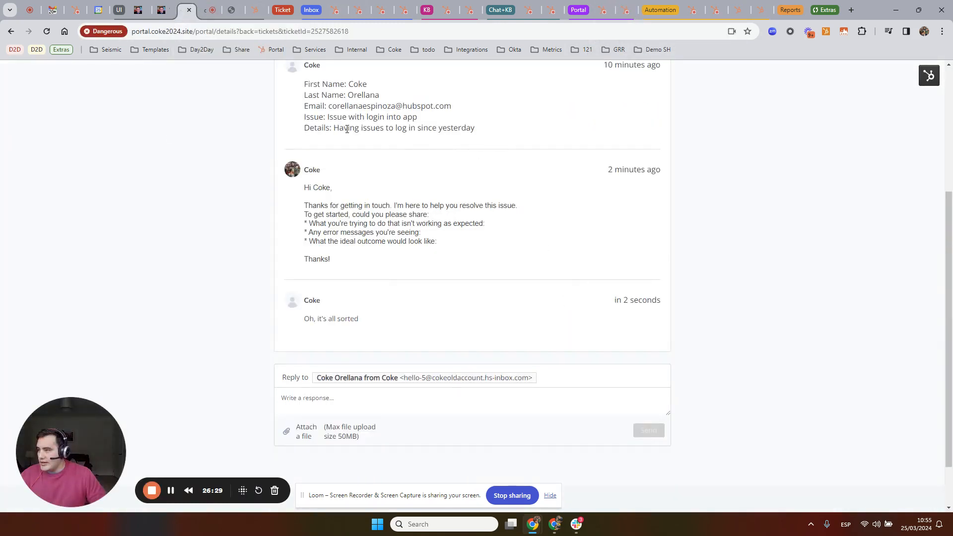
scroll(543, 269, up, 4)
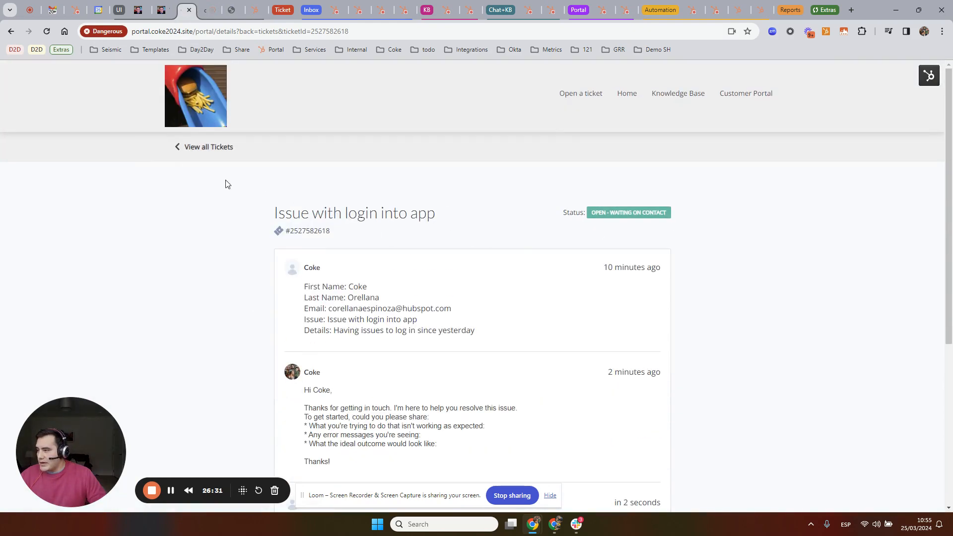
click(206, 148)
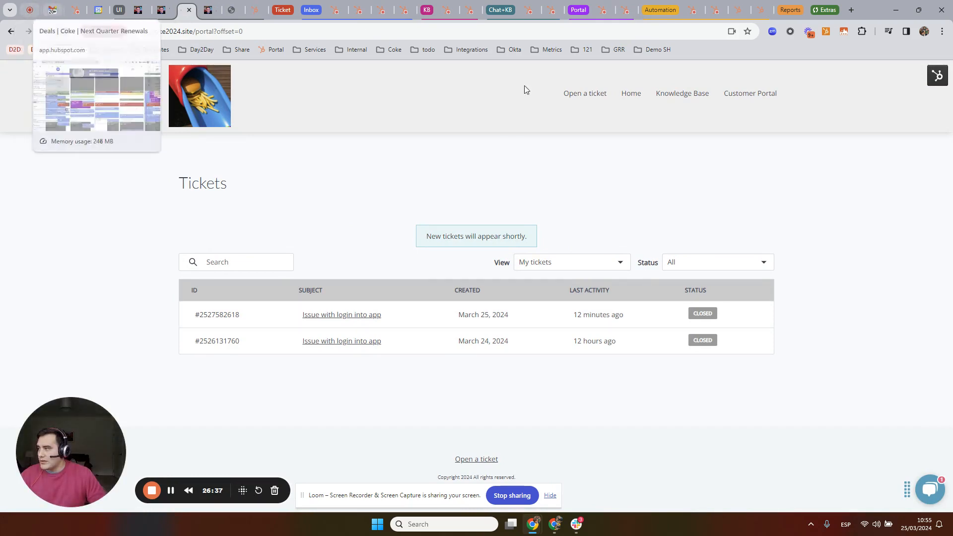
- Review the ticket pipeline automation, Support 2024 snippets, survey follow-up automation and the "Urgent - Status not updated in 48 hours" workflow
click(694, 10)
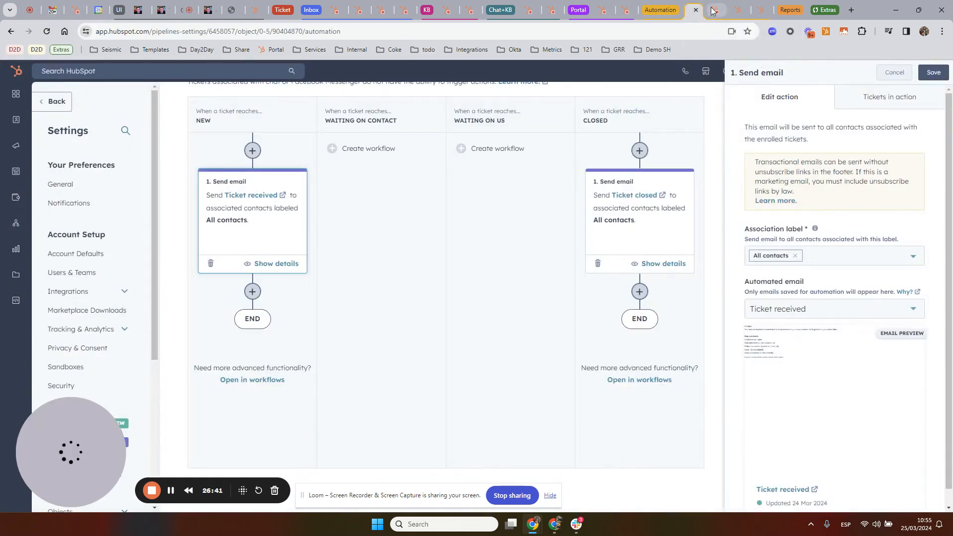
click(711, 10)
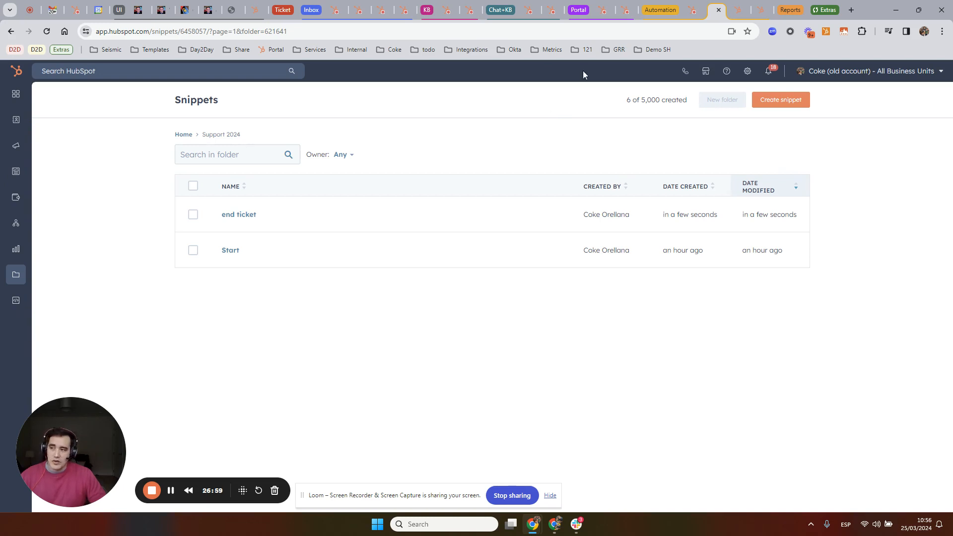
click(738, 10)
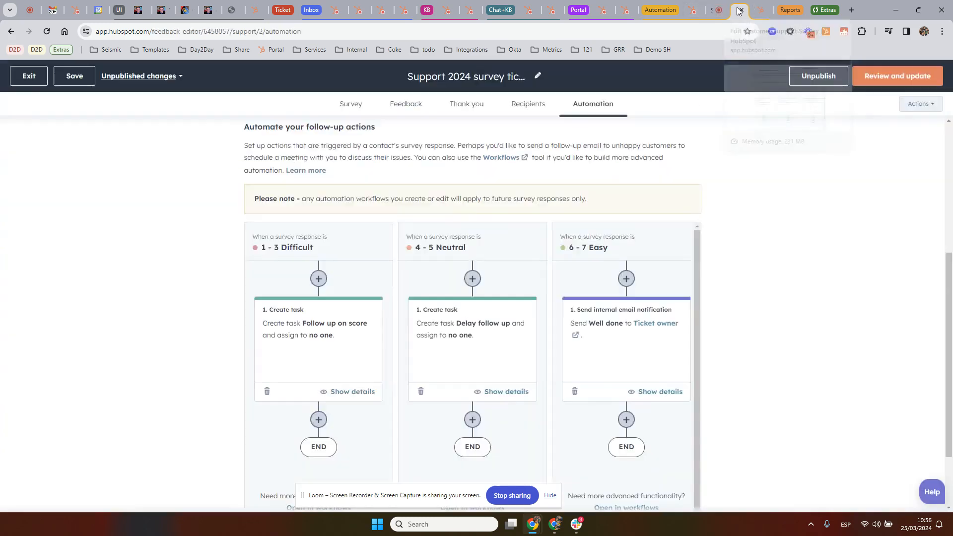
click(763, 10)
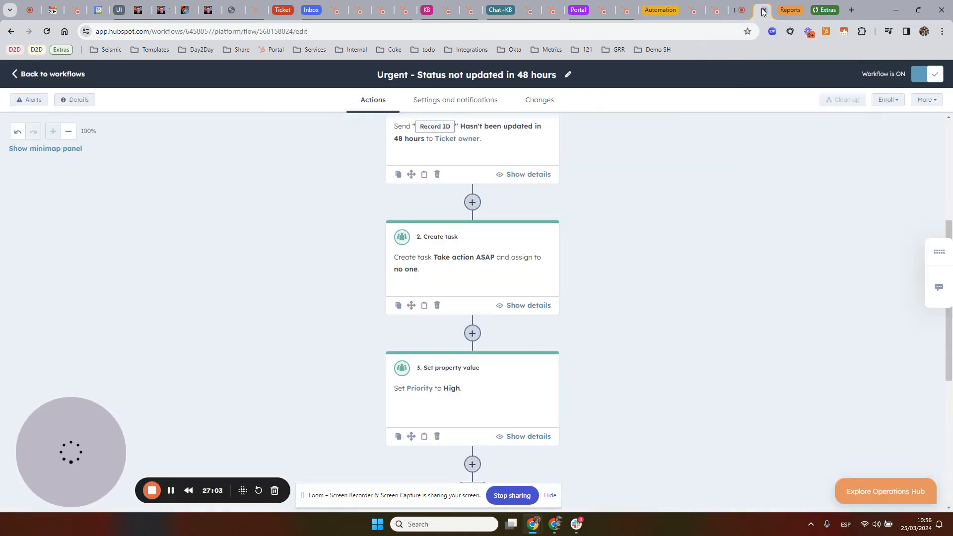
- Review the Service Overview - 2024 dashboard, the Service Team Ticket SLA Performance Overview - 2024 dashboard and the remaining ticket response-time dashboard
click(790, 10)
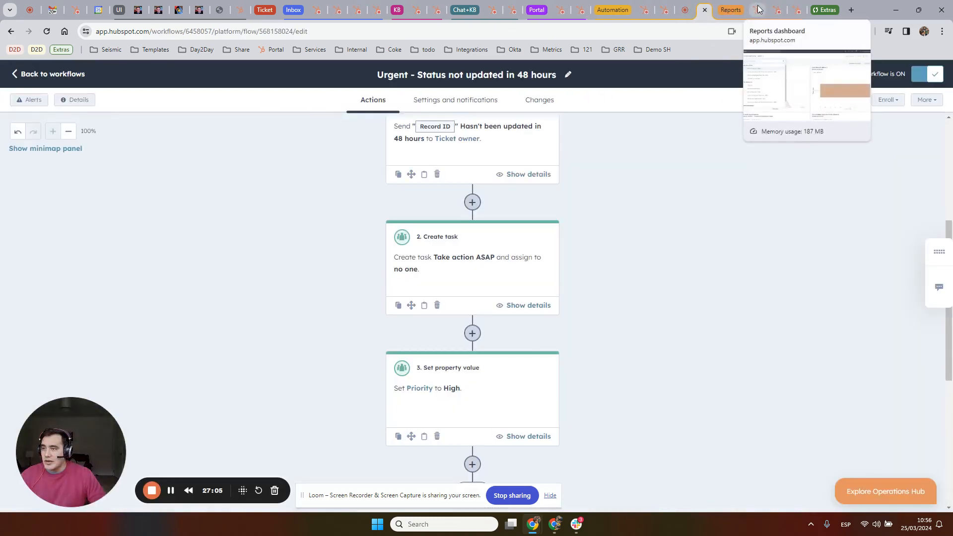
click(758, 9)
click(479, 106)
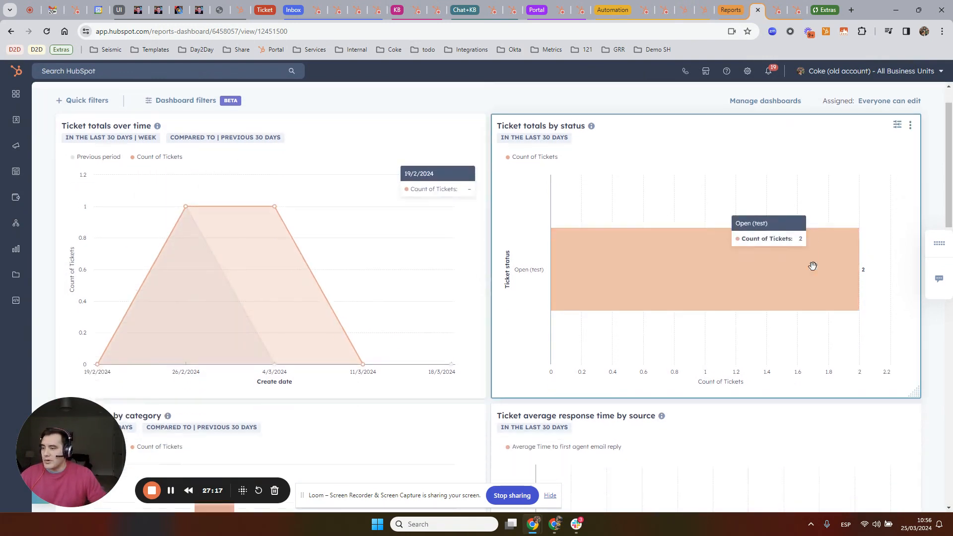
scroll(705, 213, down, 10)
scroll(705, 213, up, 6)
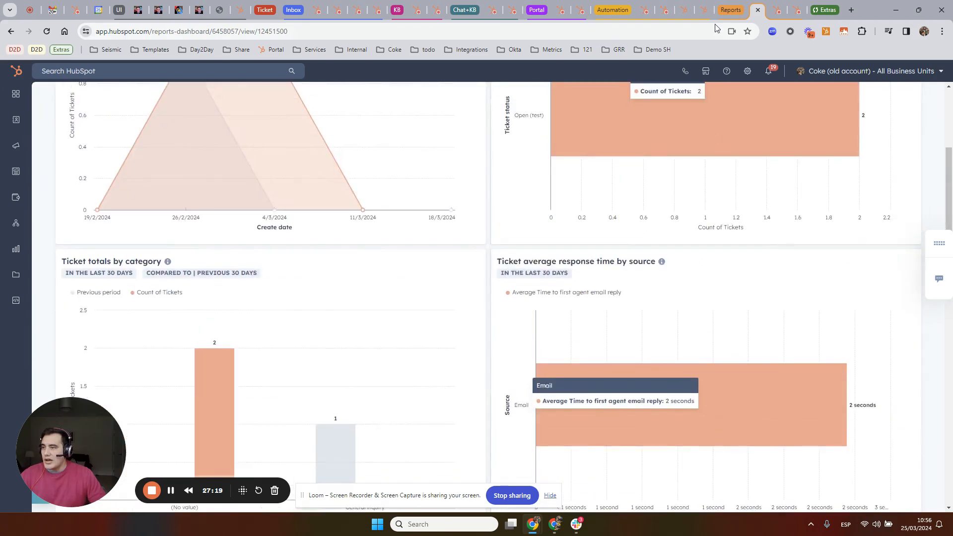
scroll(574, 165, up, 4)
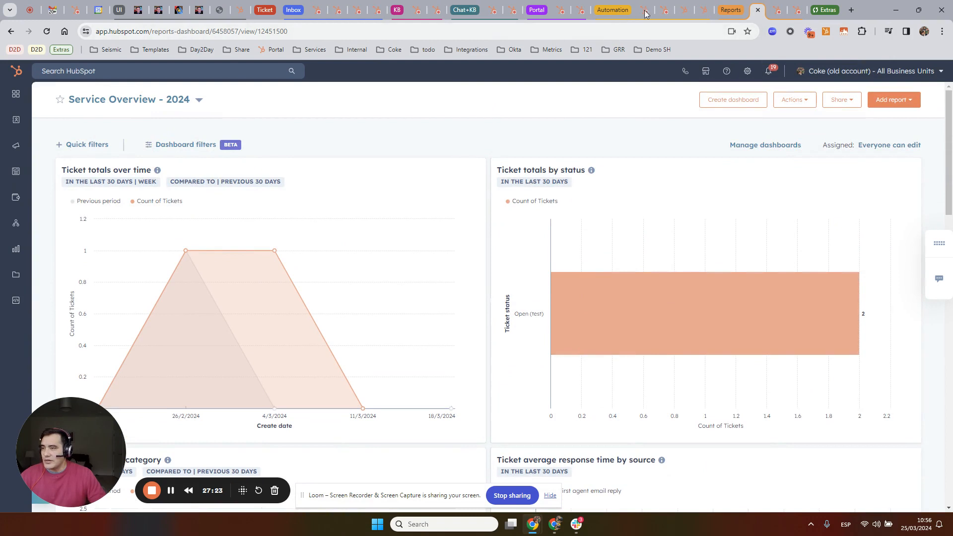
click(773, 10)
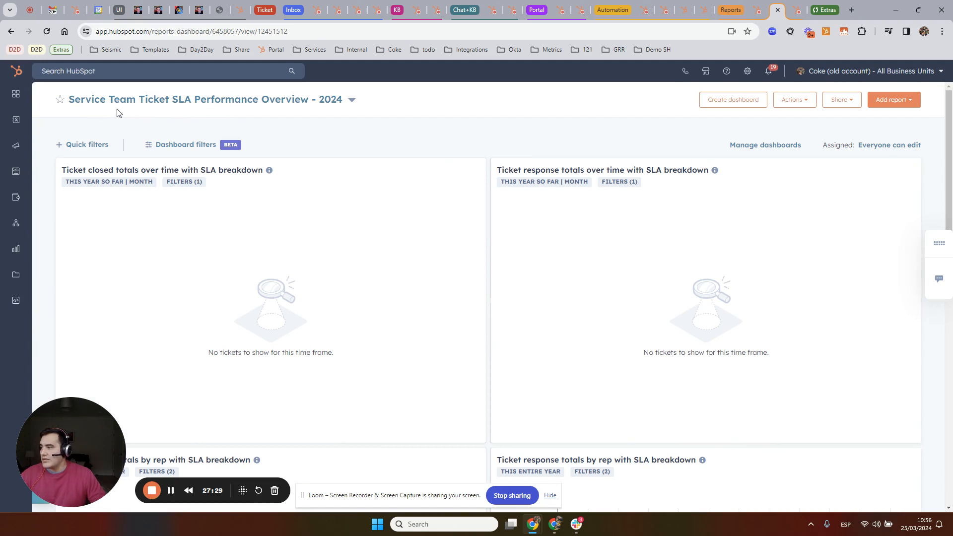
click(792, 13)
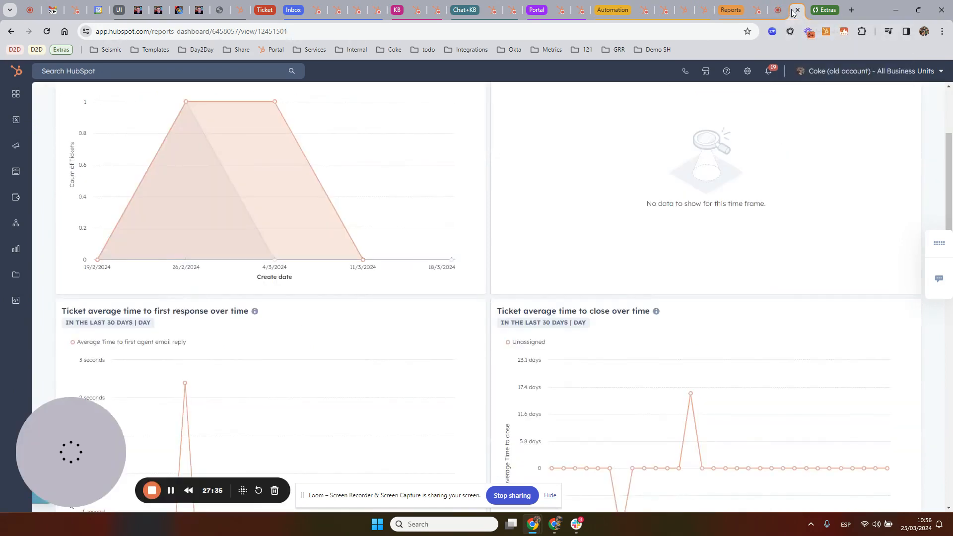
- Finish viewing the Service Performance Over Time - 2024 dashboard and review the Calling preferences, covering the phone number, working hours and inbound calling options
scroll(347, 183, up, 3)
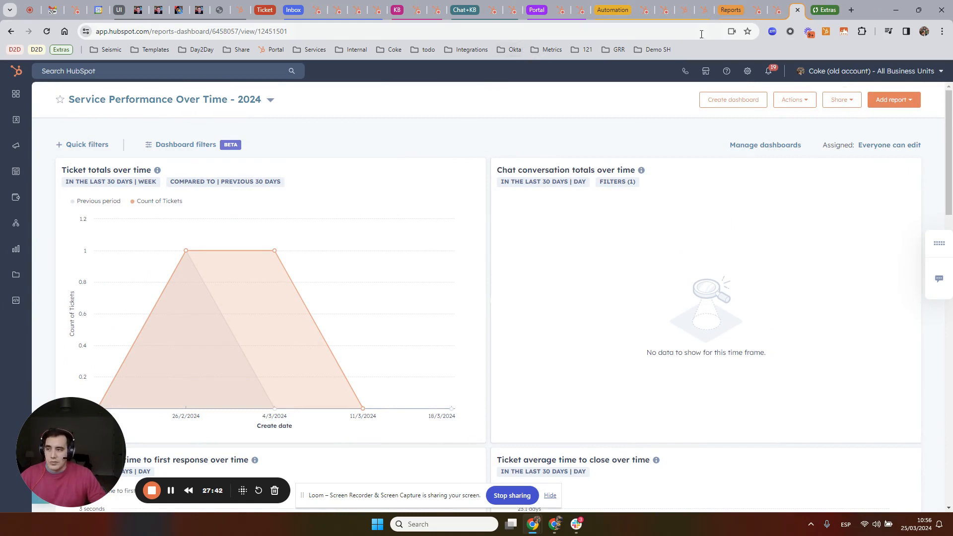
mouse_move(763, 17)
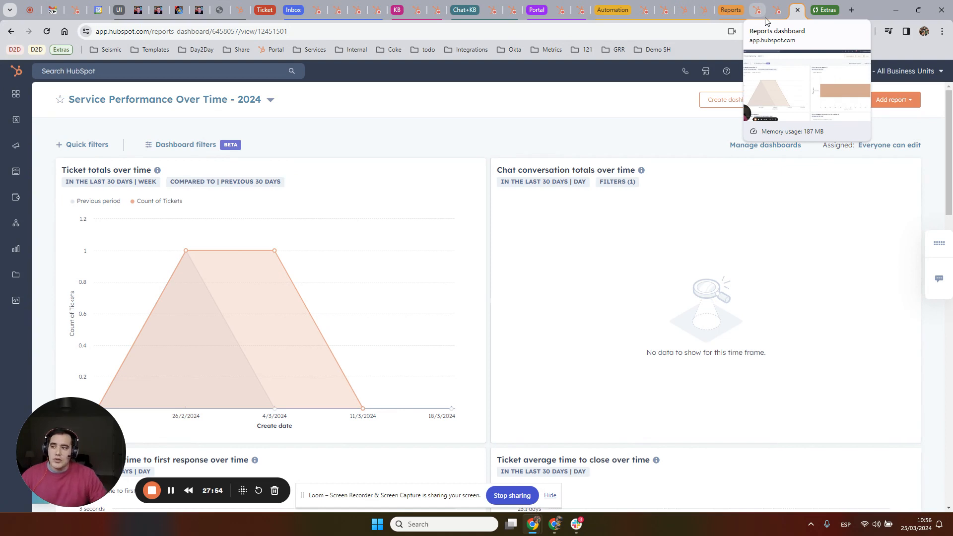
click(814, 11)
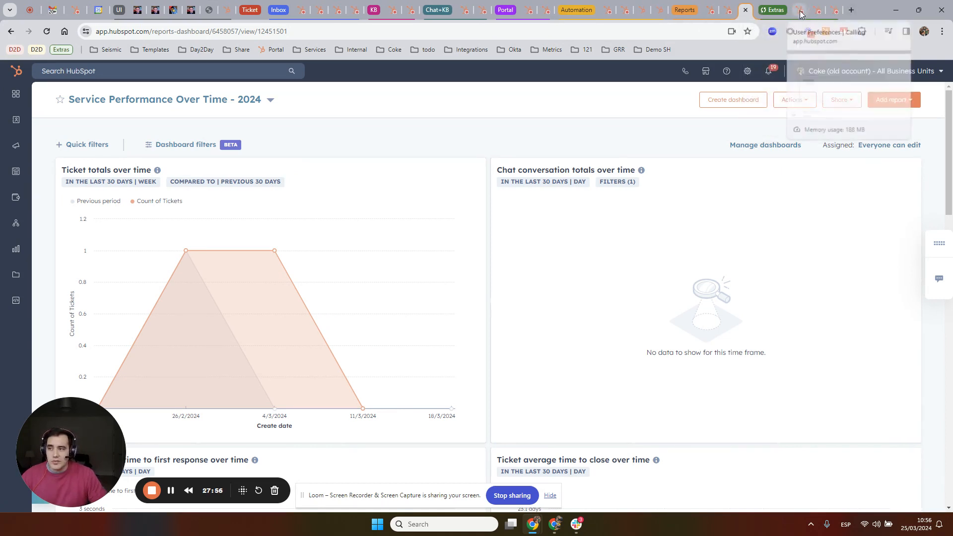
click(801, 11)
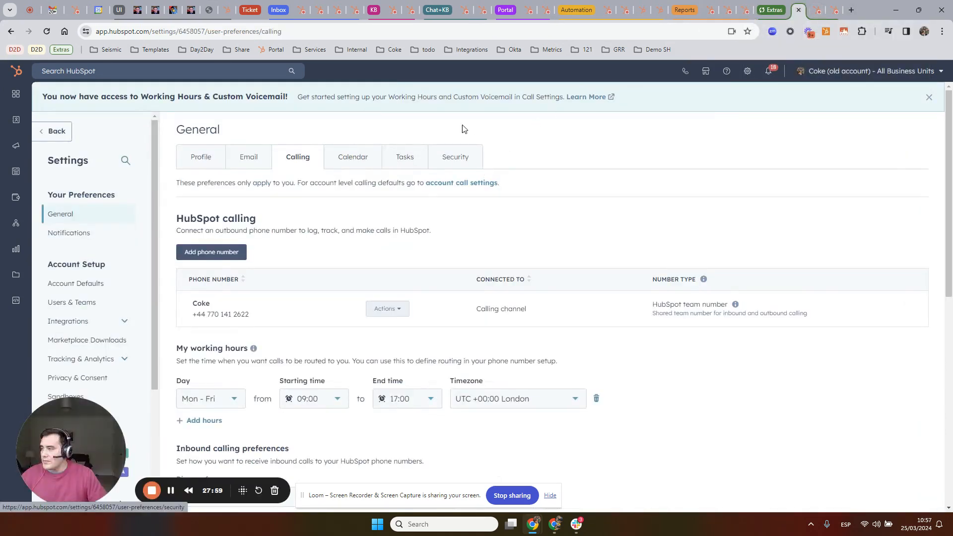
scroll(511, 218, down, 3)
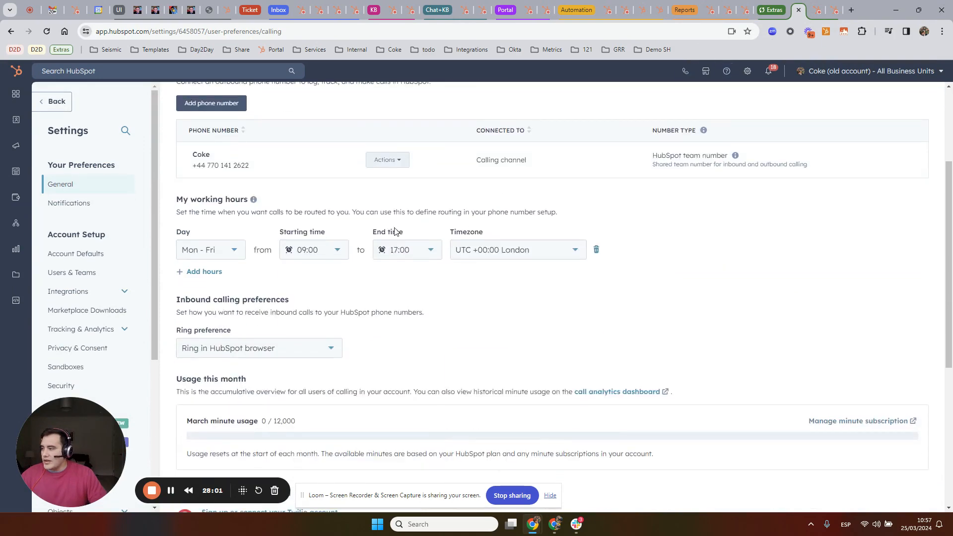
drag(188, 207, 246, 212)
scroll(248, 208, up, 3)
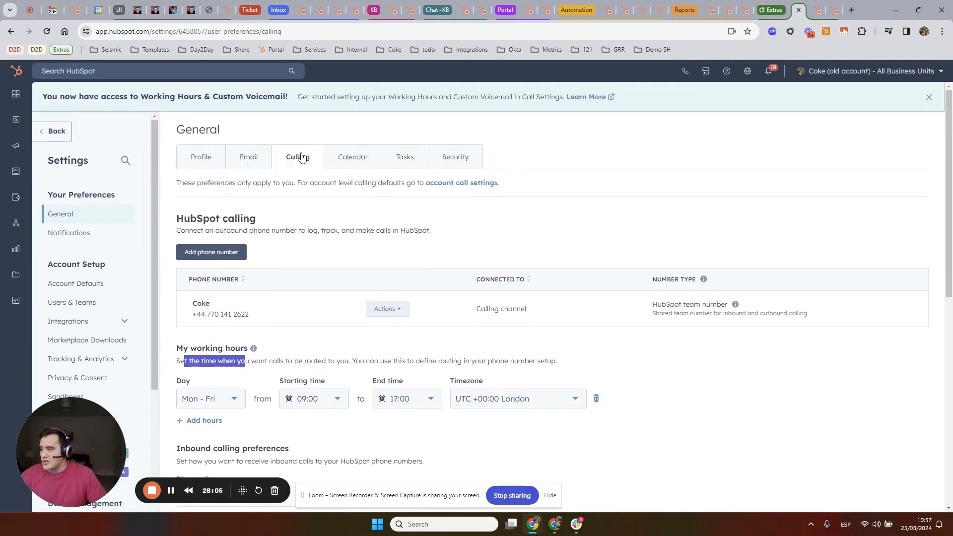
- Review the sent recipients of the "Support 2024 survey ticket closed" email and expand the first recipient's delivery details to check the send date
click(812, 10)
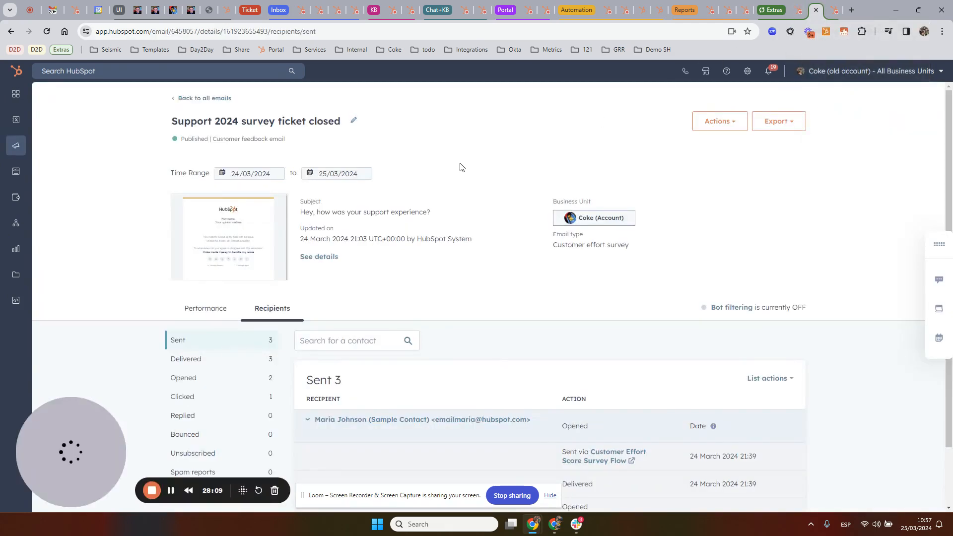
scroll(449, 235, down, 2)
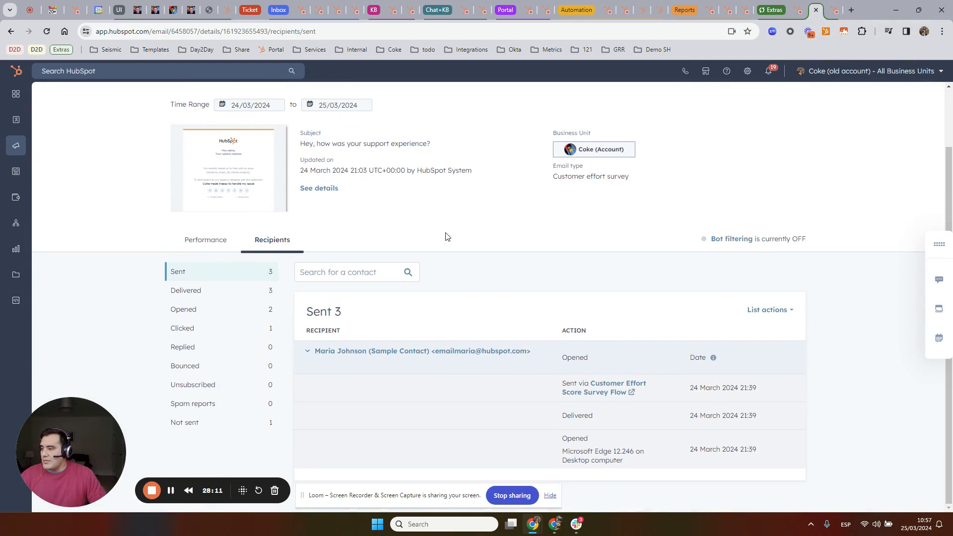
click(229, 273)
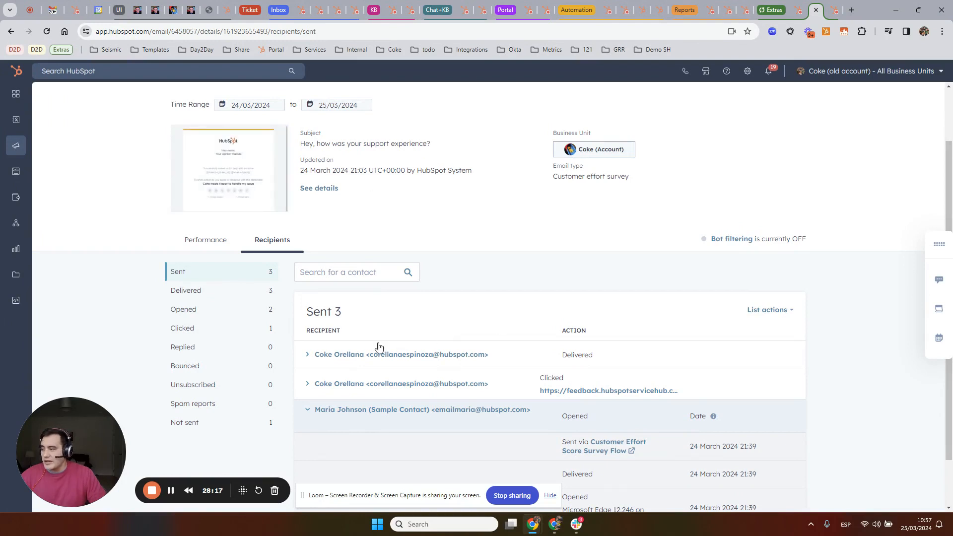
click(308, 361)
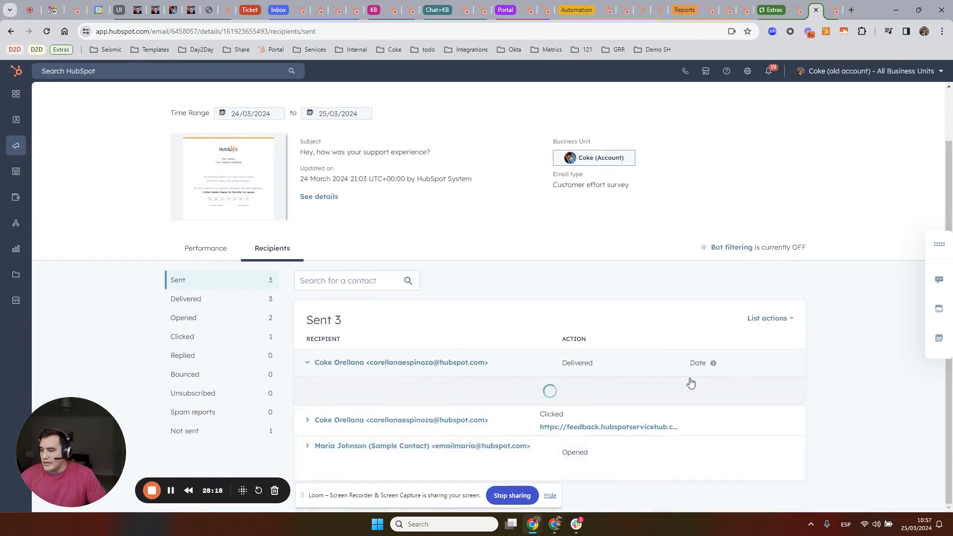
drag(712, 383, 753, 383)
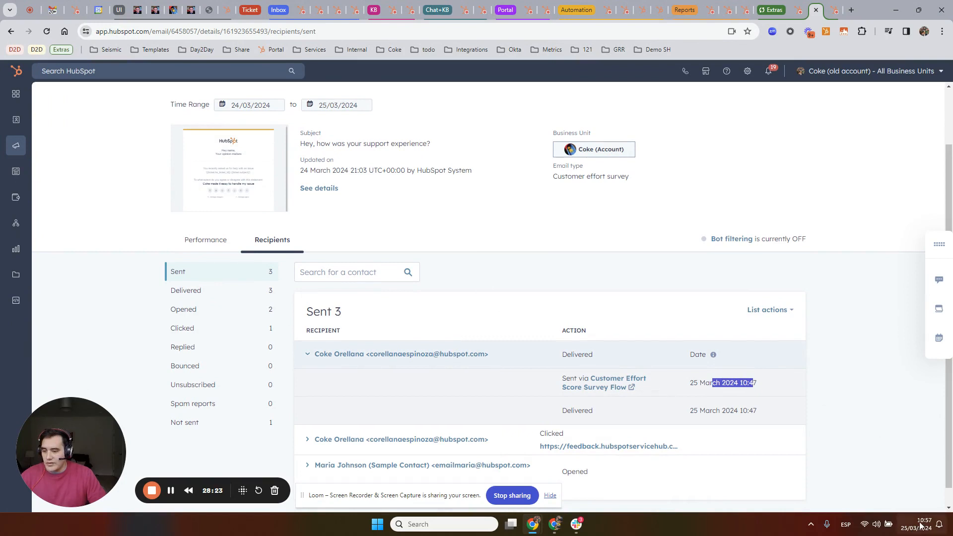
- Review the brand, primary and secondary domains in the domain settings and dismiss the domain-connection feedback survey
click(830, 5)
scroll(479, 206, down, 3)
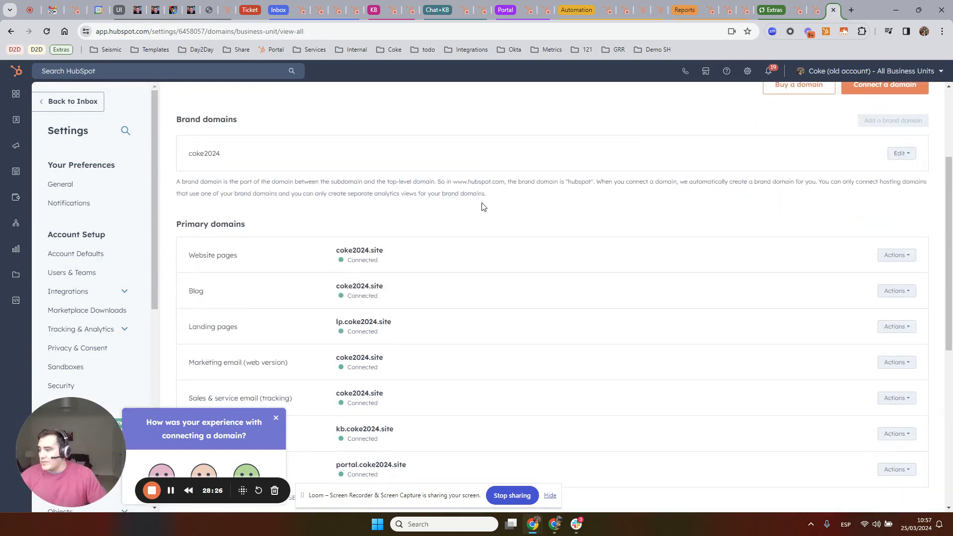
scroll(481, 206, down, 5)
scroll(481, 206, up, 3)
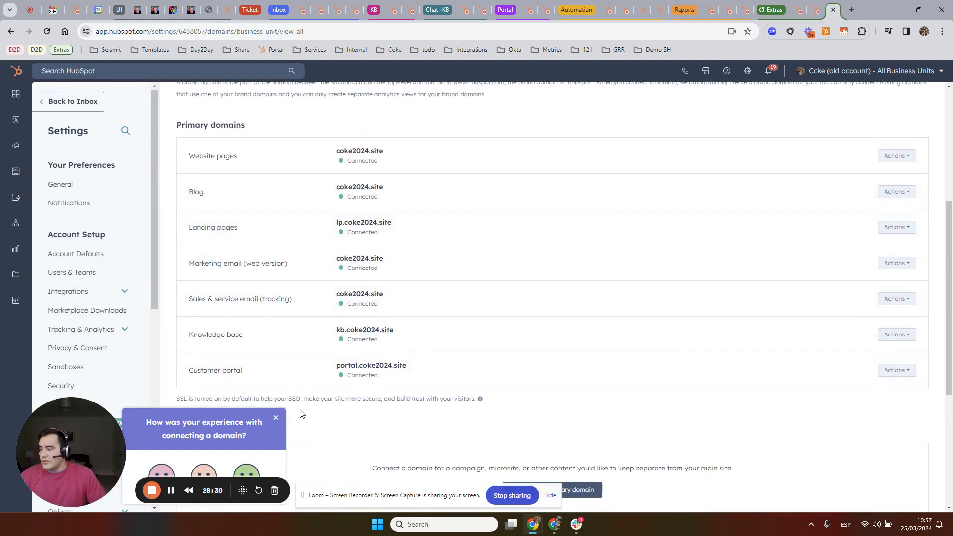
click(277, 420)
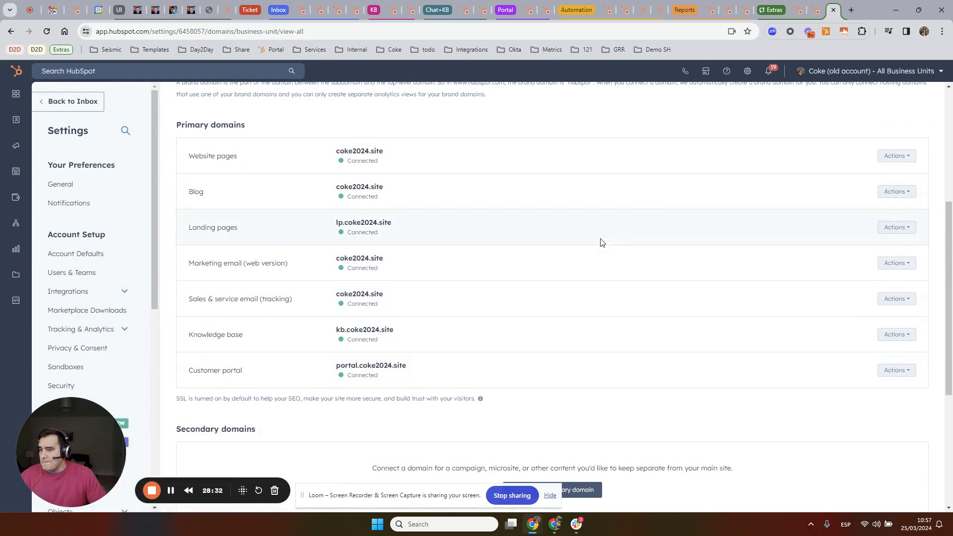